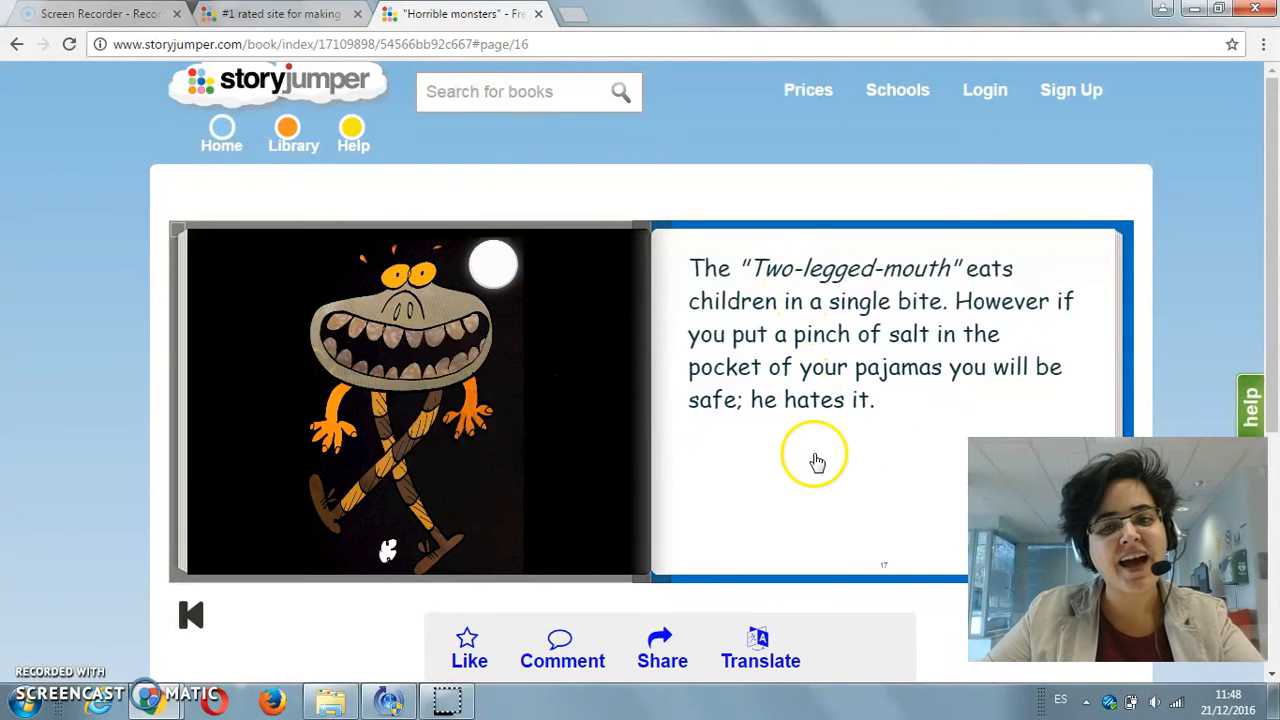
Step: Page forward through the "Horrible monsters" book to the "Redpyres" vampire spread
{"action": "left_click", "coordinate": [968, 362]}
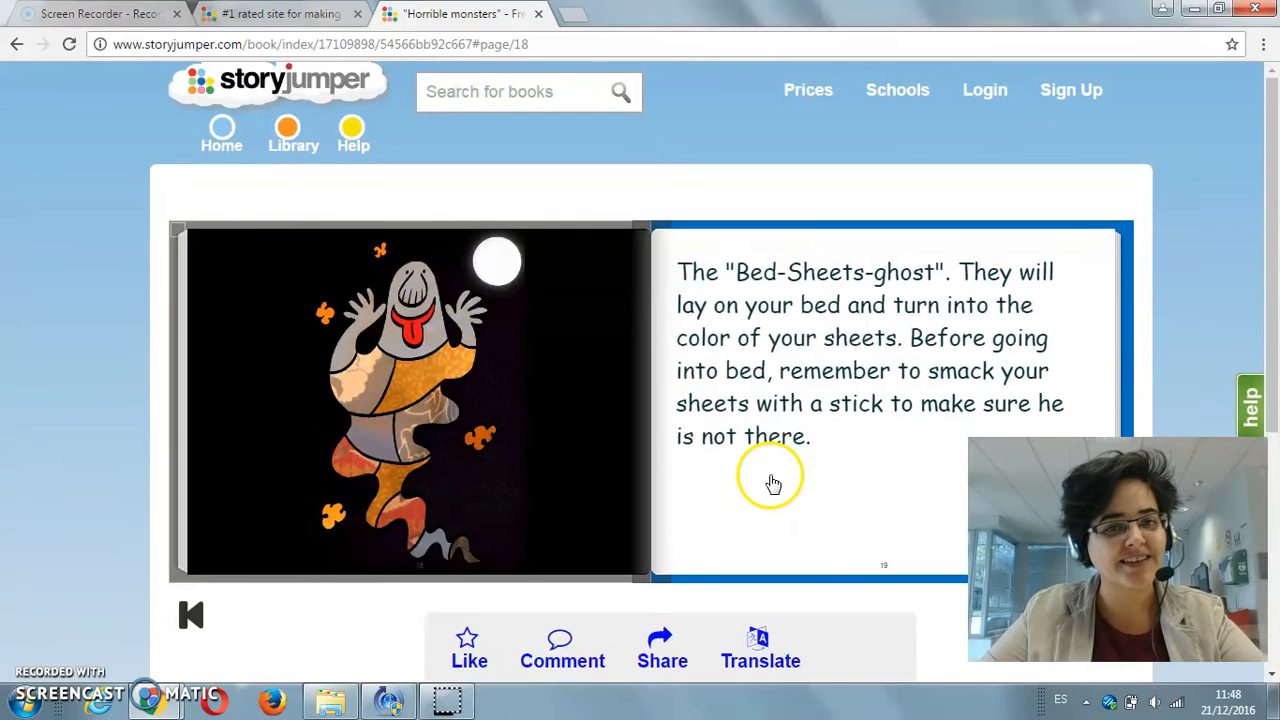
{"action": "left_click", "coordinate": [993, 370]}
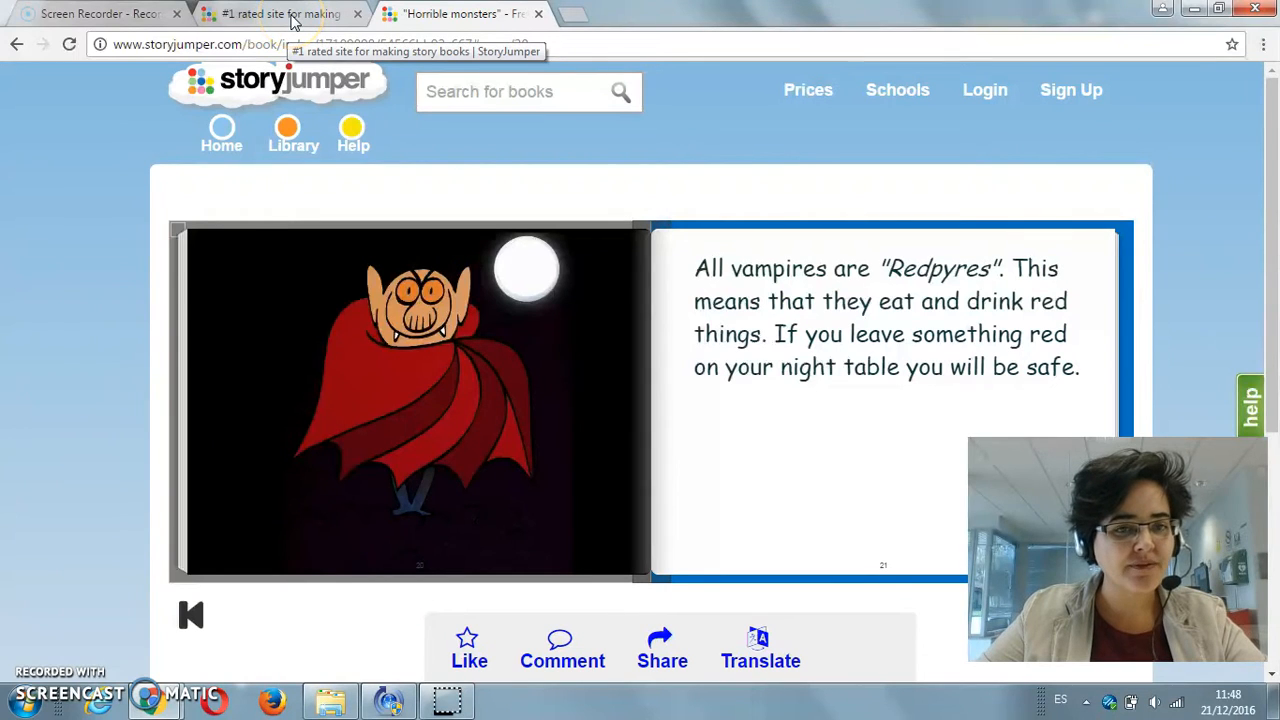
Step: Switch to the browser window showing the StoryJumper home page and open the form for creating a free account
{"action": "mouse_move", "coordinate": [168, 707]}
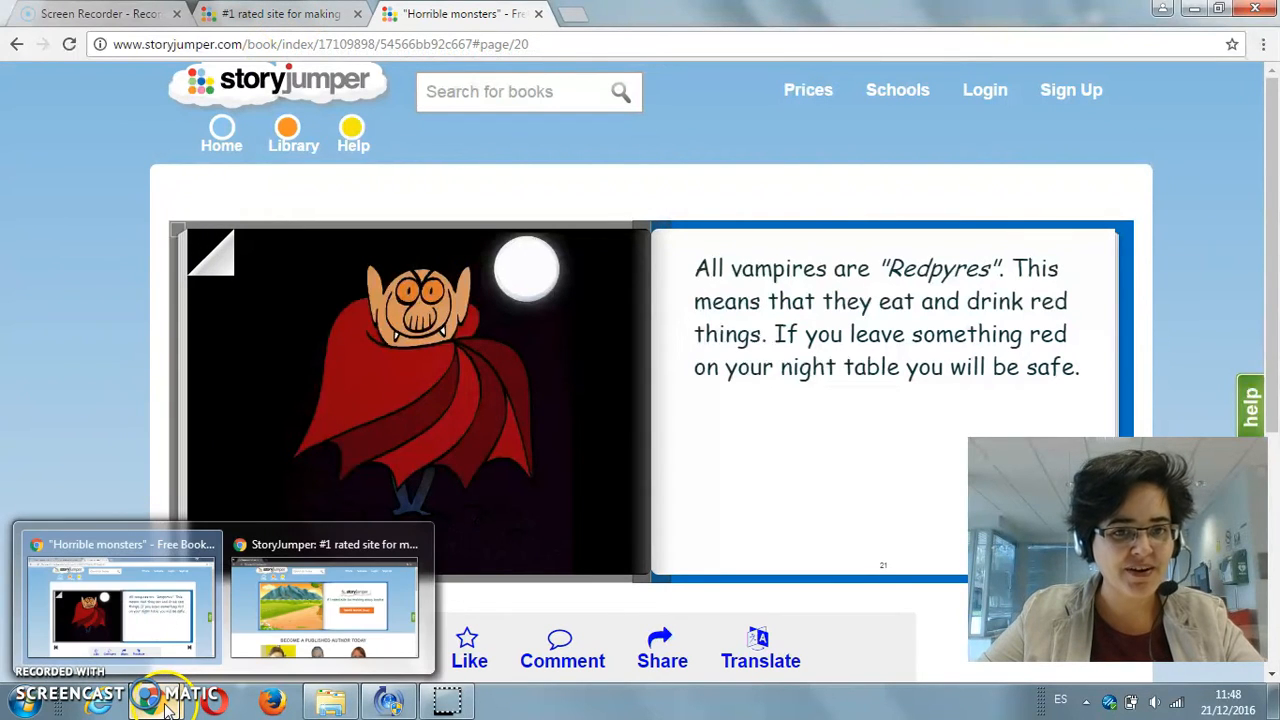
{"action": "left_click", "coordinate": [350, 595]}
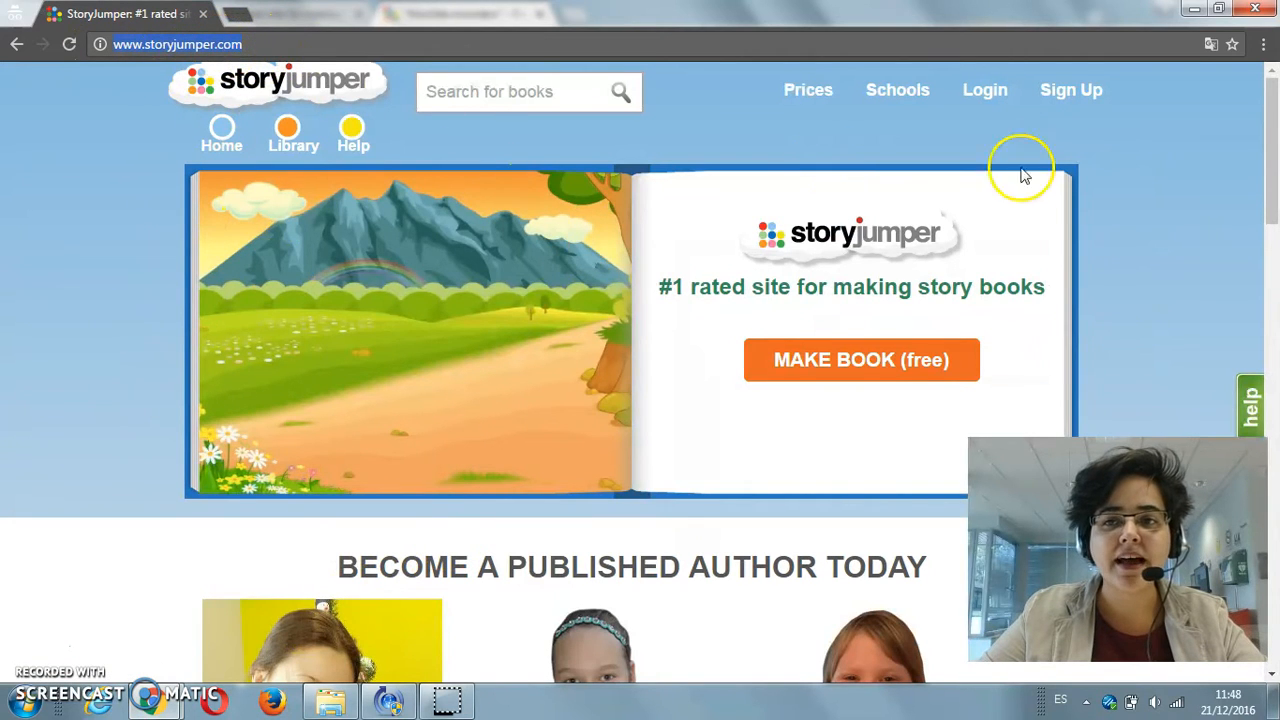
{"action": "left_click", "coordinate": [1071, 97]}
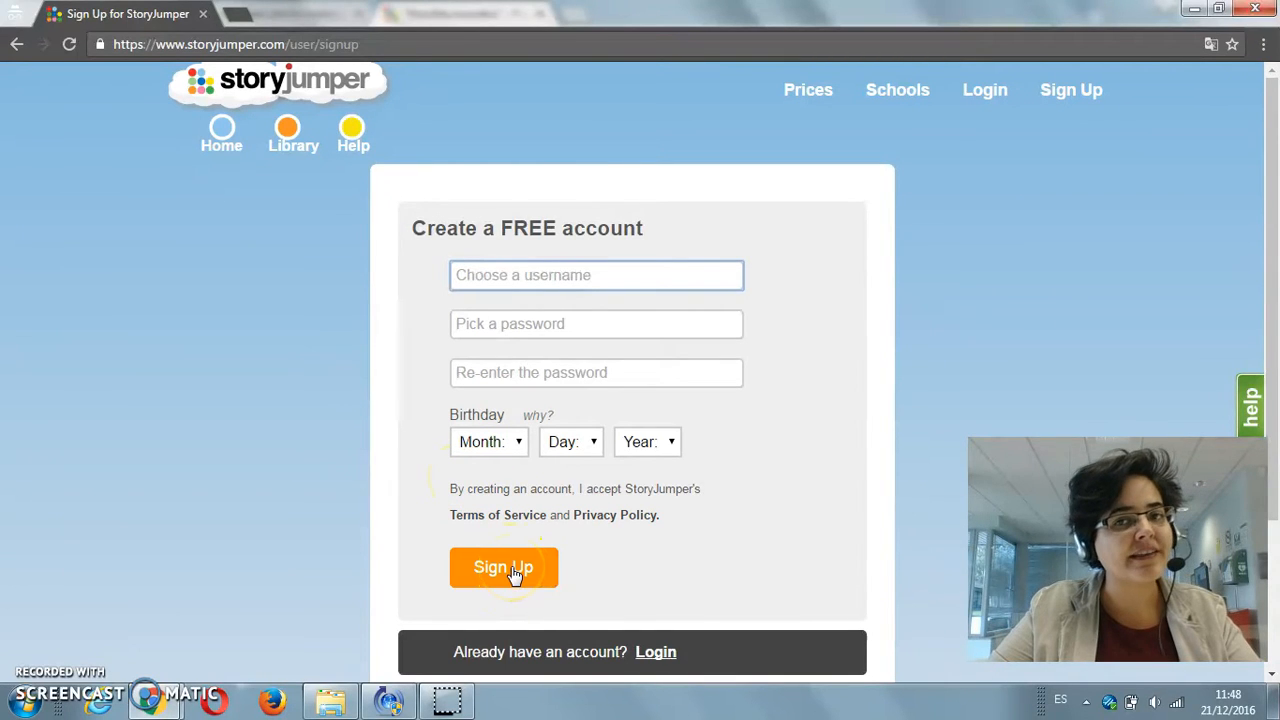
Step: Return to the browser window with the signed-in StoryJumper account and show its page of classes and books
{"action": "left_click", "coordinate": [148, 700]}
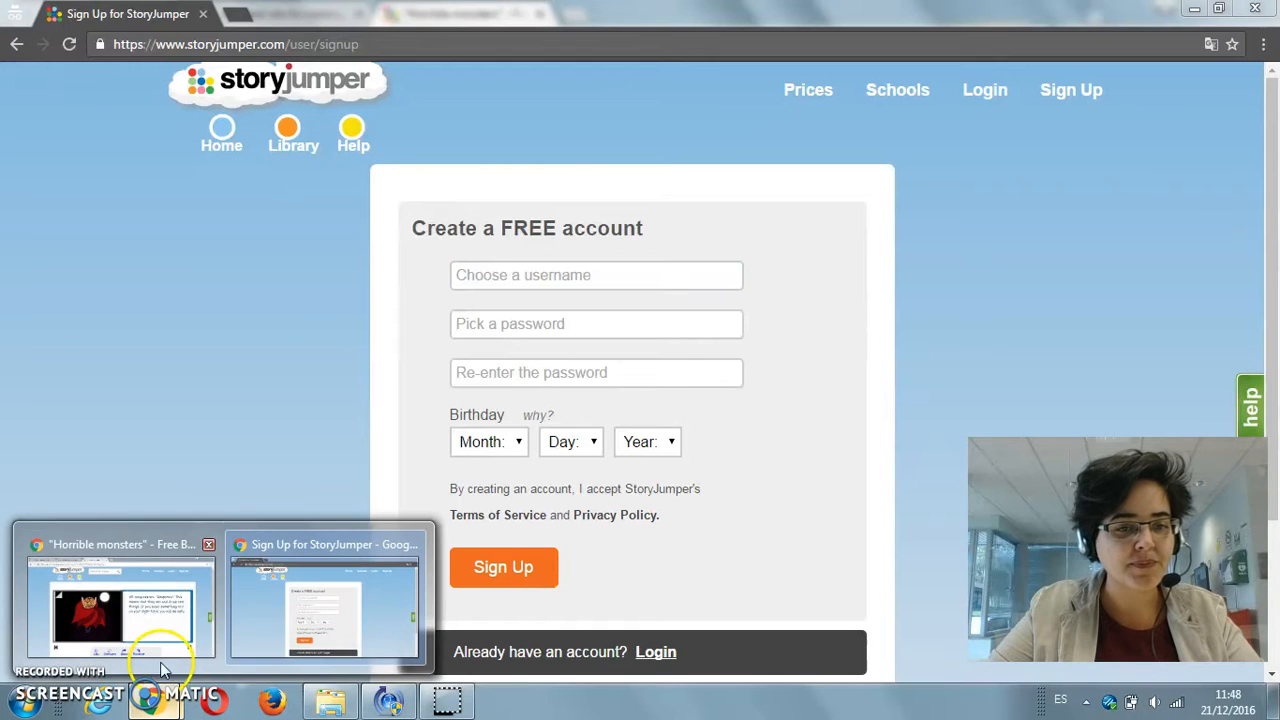
{"action": "left_click", "coordinate": [165, 632]}
{"action": "left_click", "coordinate": [280, 14]}
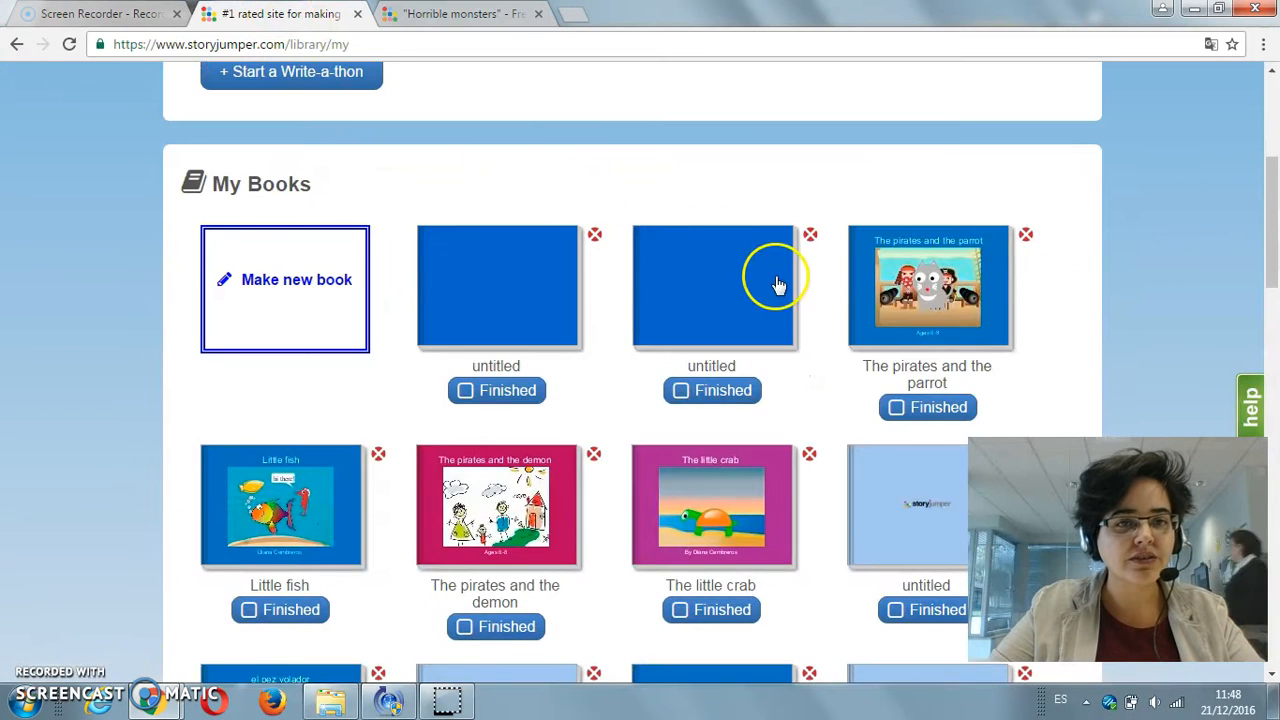
{"action": "scroll", "coordinate": [775, 295], "scroll_direction": "up", "scroll_amount": 1}
{"action": "scroll", "coordinate": [775, 295], "scroll_direction": "up", "scroll_amount": 3}
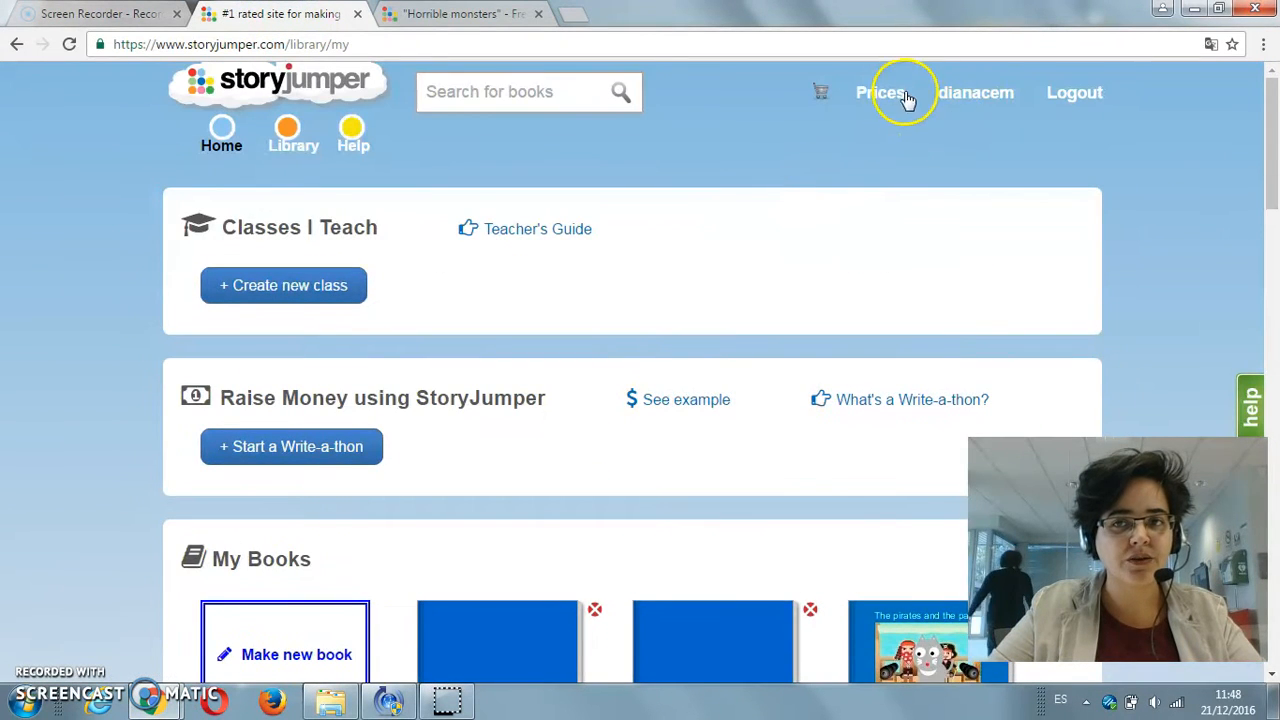
Step: Make a new book from My Books, using the Blank book type
{"action": "scroll", "coordinate": [148, 328], "scroll_direction": "down", "scroll_amount": 2}
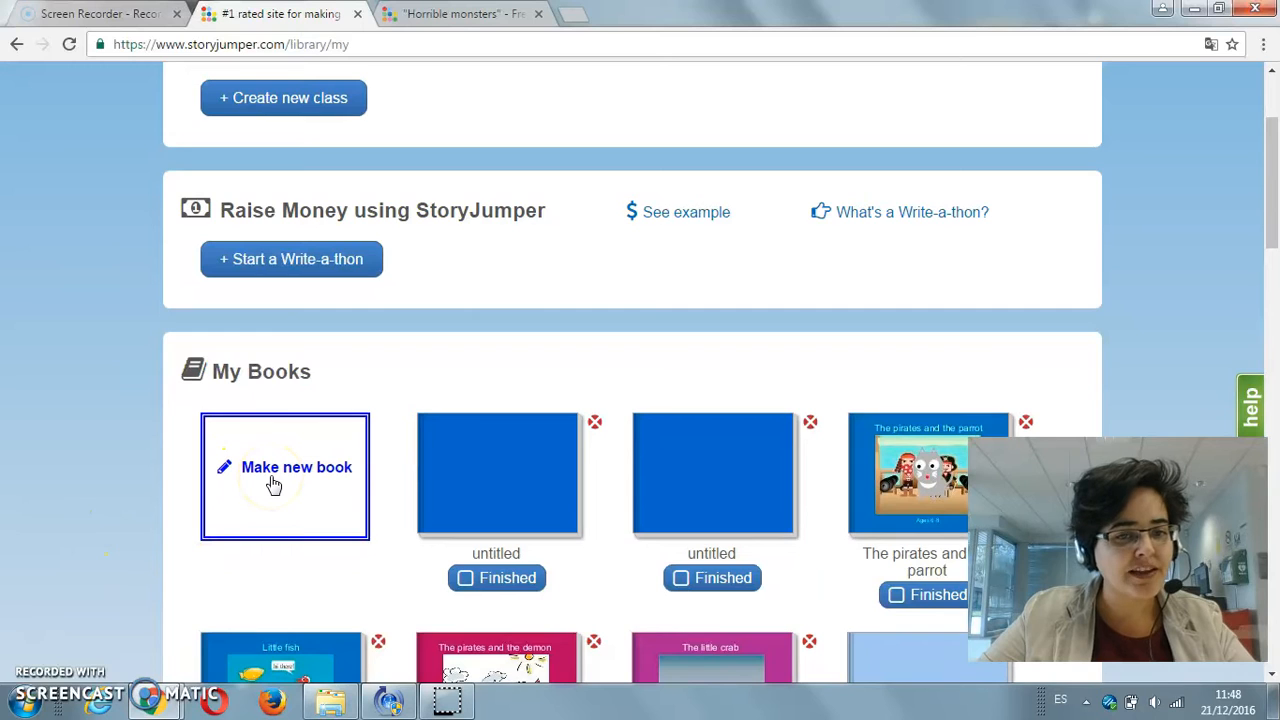
{"action": "left_click", "coordinate": [273, 485]}
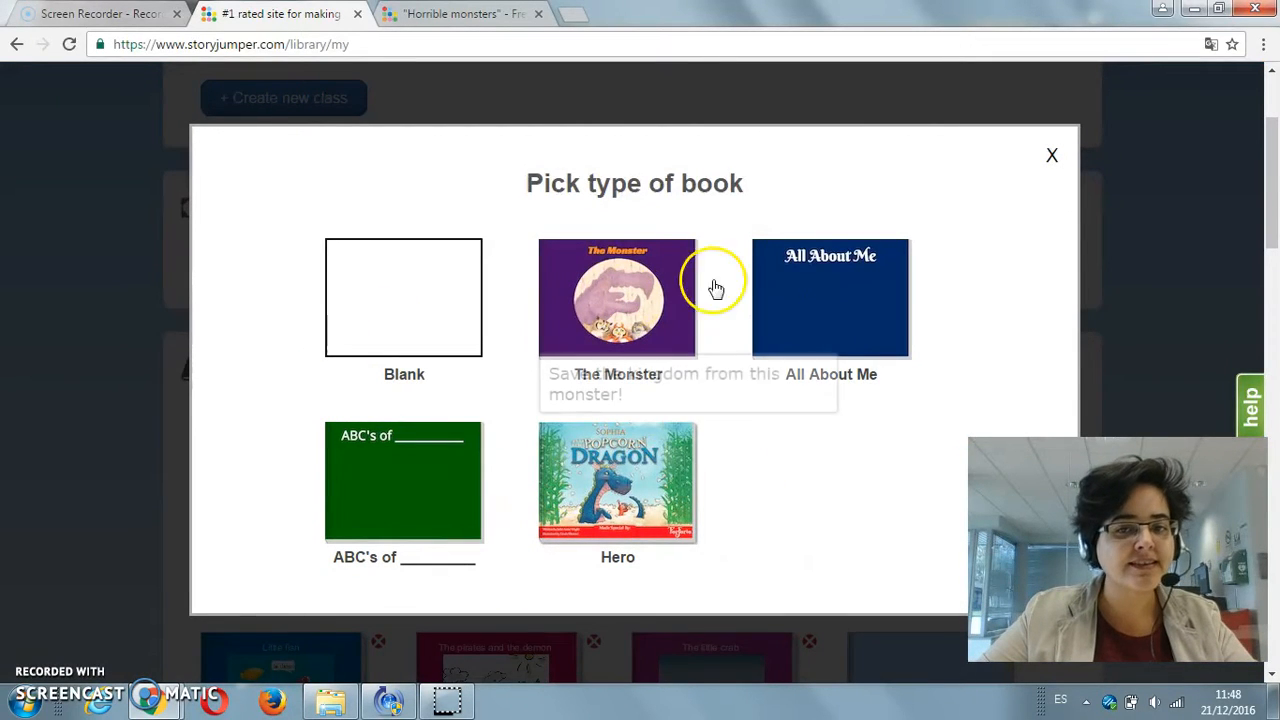
{"action": "mouse_move", "coordinate": [822, 299]}
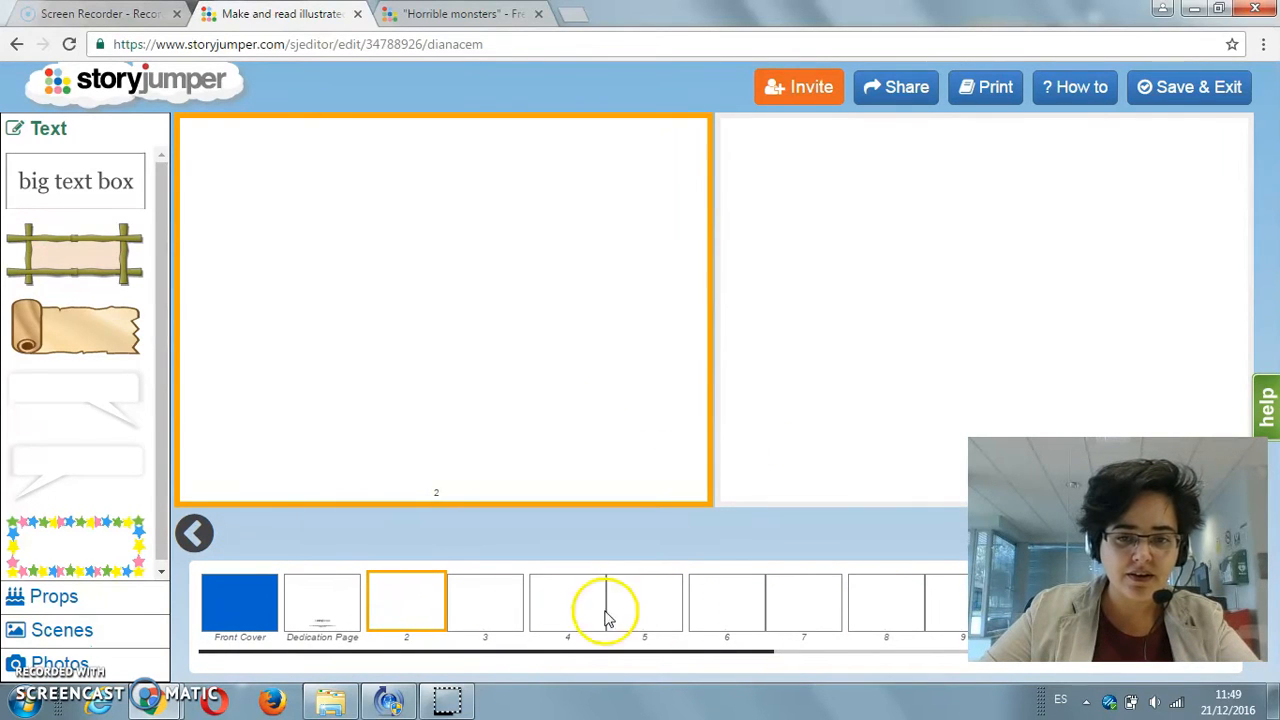
Step: Look through the new book's front cover, dedication page and pages 2 and 3, ending with page 2 selected
{"action": "left_click", "coordinate": [240, 620]}
{"action": "left_click", "coordinate": [325, 610]}
{"action": "left_click", "coordinate": [400, 615]}
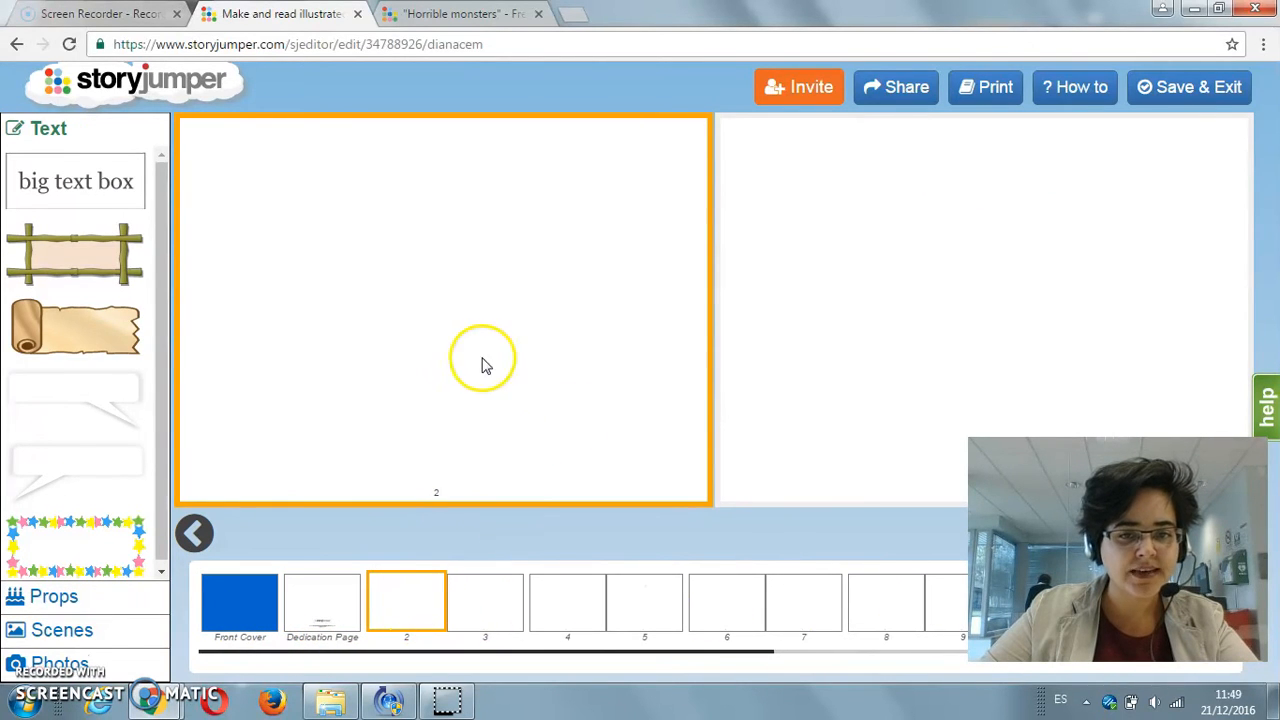
{"action": "left_click", "coordinate": [812, 245]}
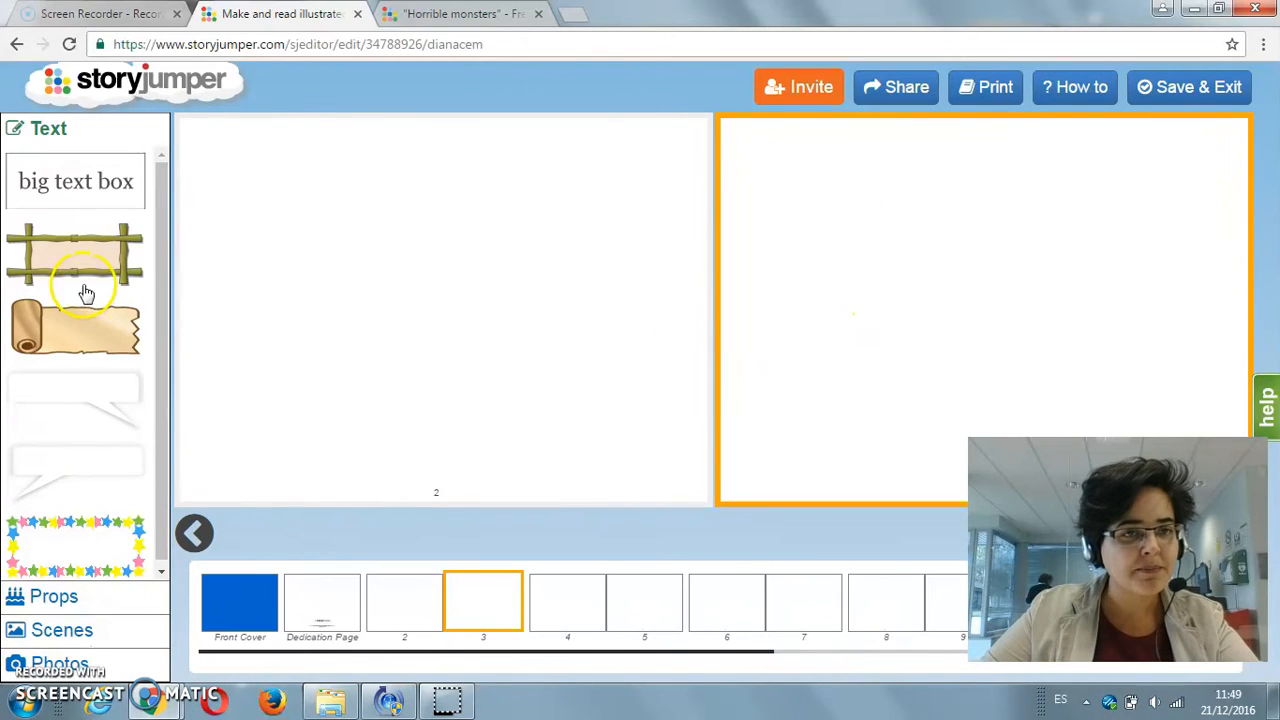
{"action": "left_click", "coordinate": [438, 308]}
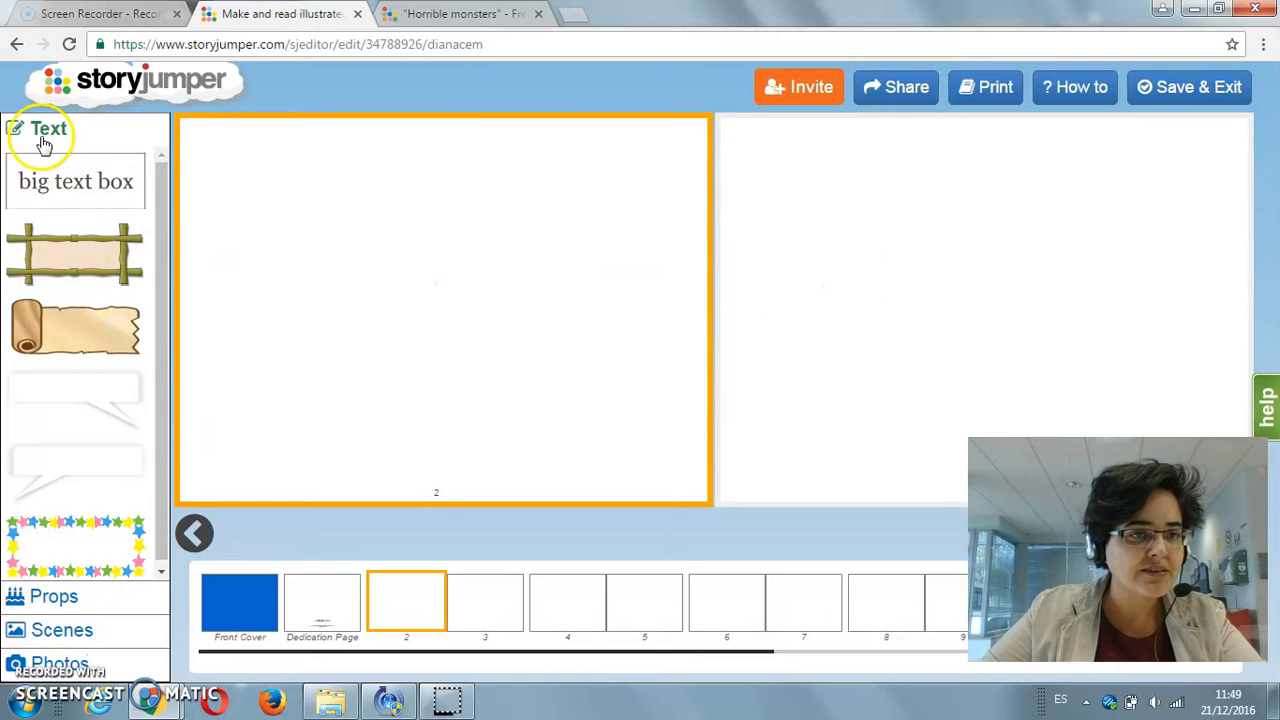
Step: Browse the available props and scenes, and apply the forest clearing with the wooden fence as page 2's background
{"action": "left_click", "coordinate": [55, 597]}
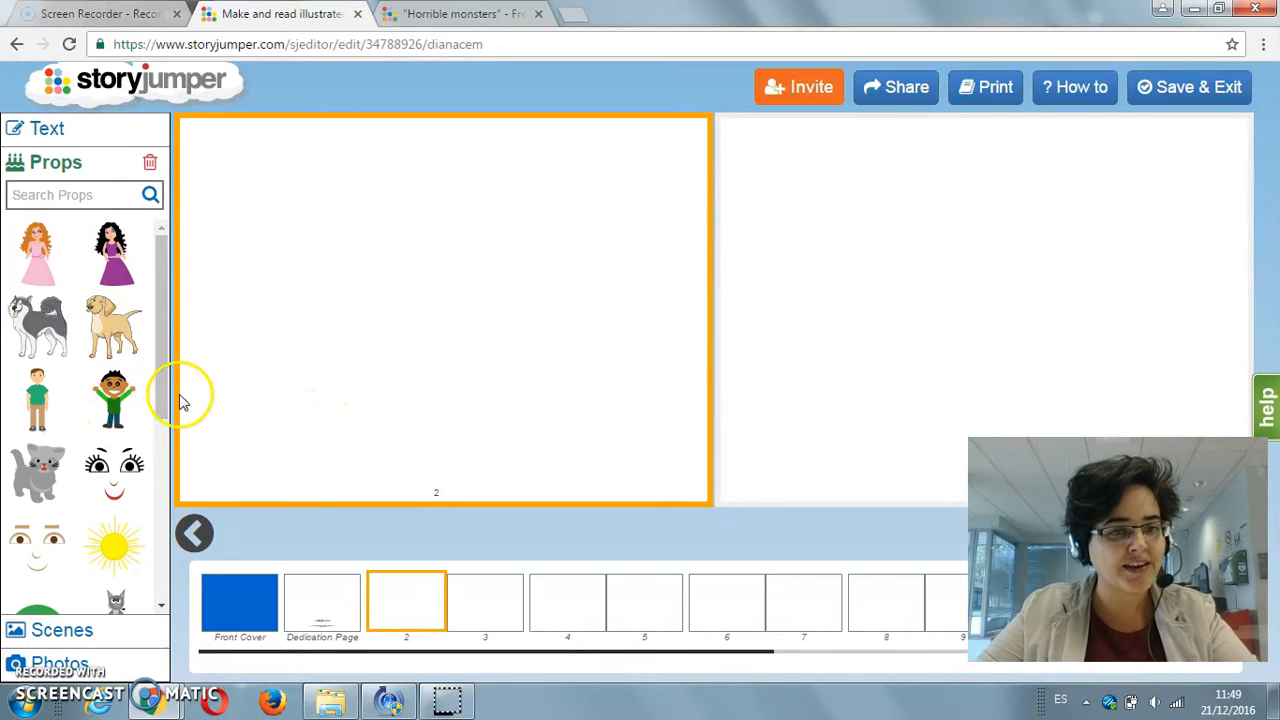
{"action": "left_click_drag", "start_coordinate": [158, 386], "coordinate": [158, 457]}
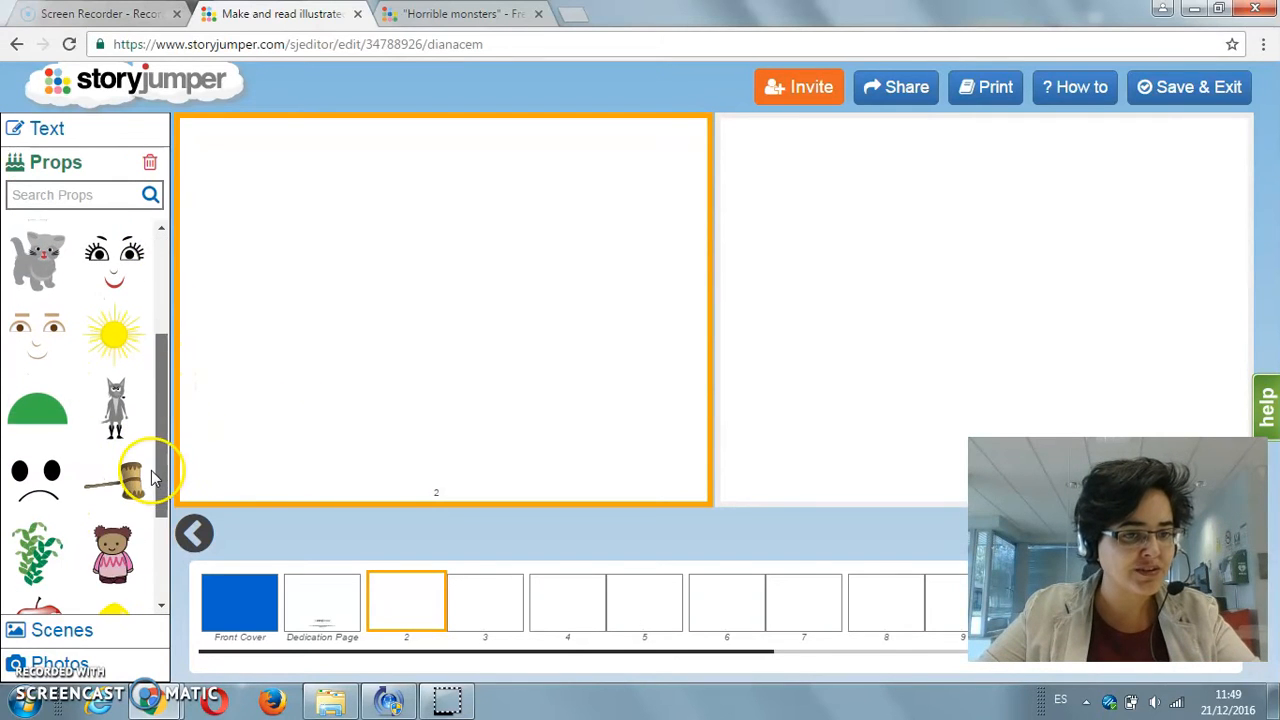
{"action": "left_click", "coordinate": [88, 632]}
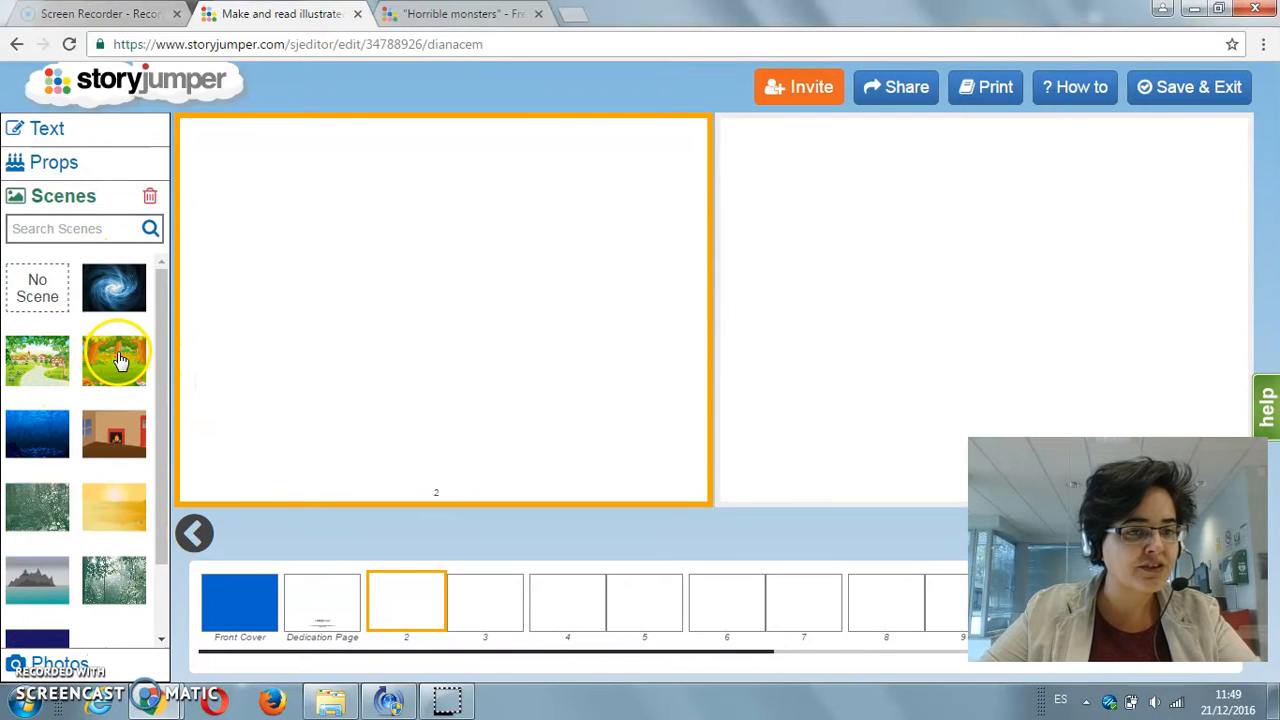
{"action": "left_click", "coordinate": [118, 360]}
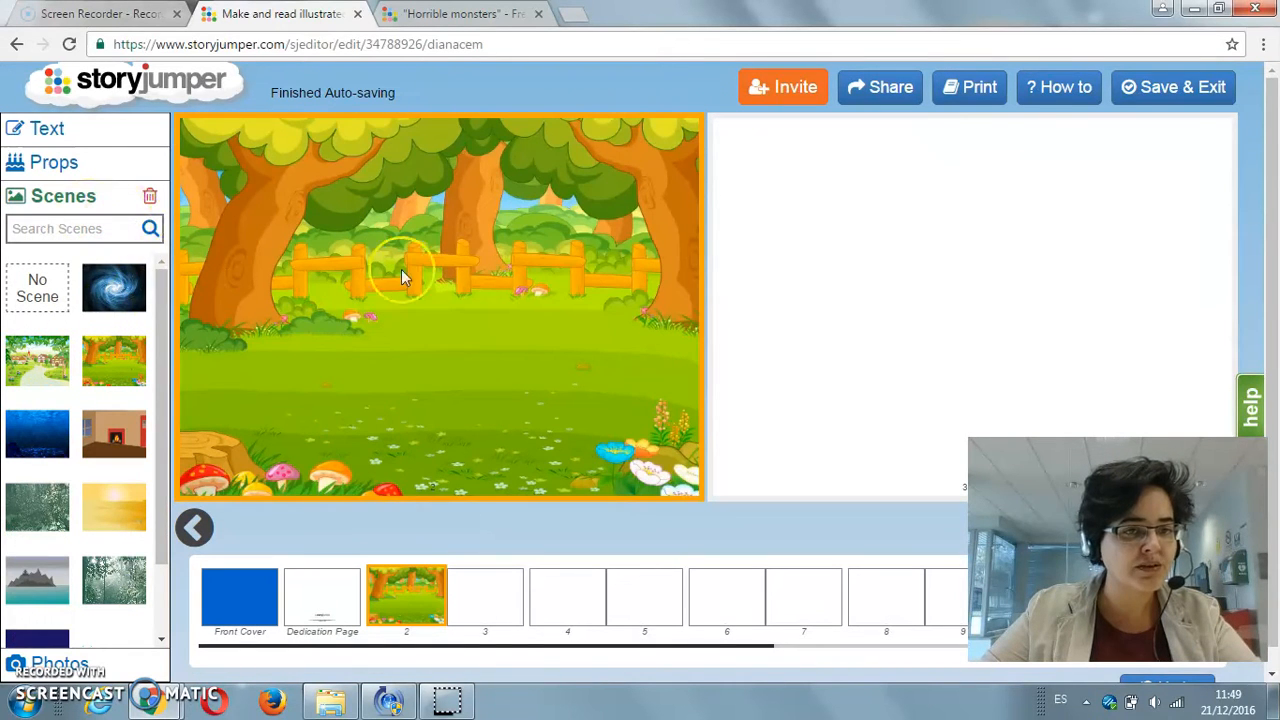
Step: Add the black-haired princess in the purple dress to page 2, placing her near the centre and enlarging her
{"action": "left_click", "coordinate": [62, 163]}
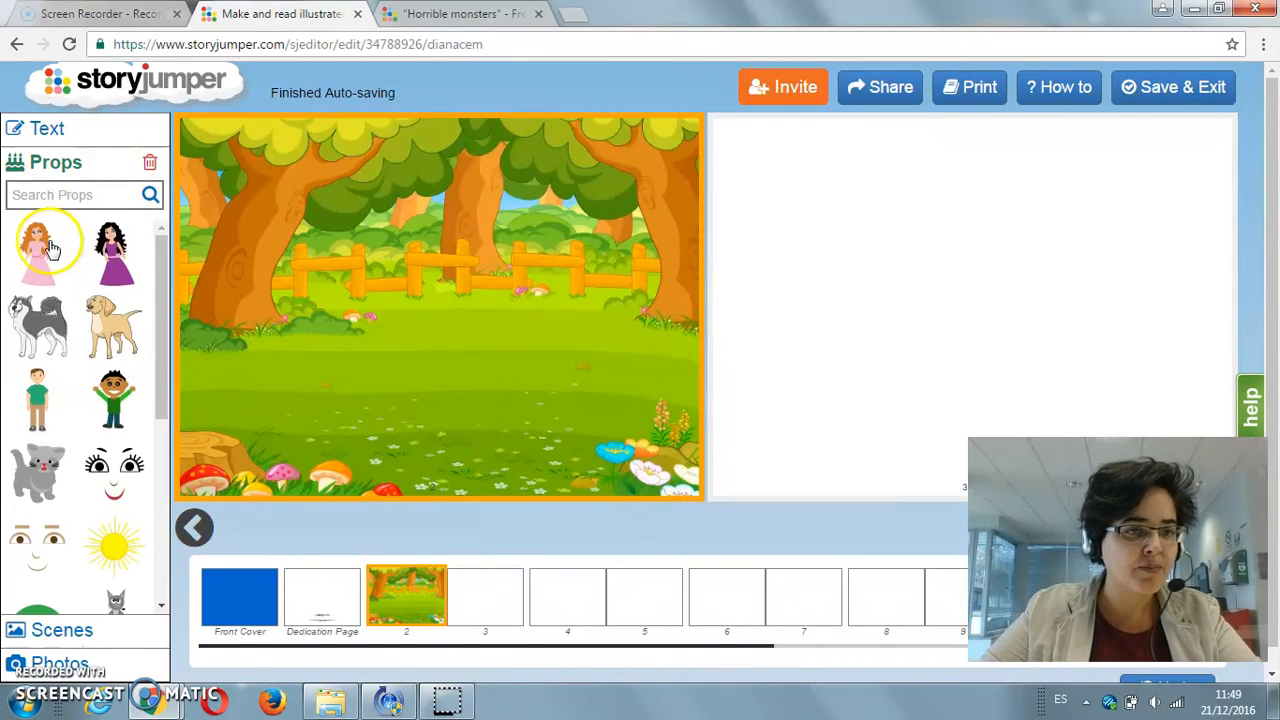
{"action": "left_click", "coordinate": [113, 245]}
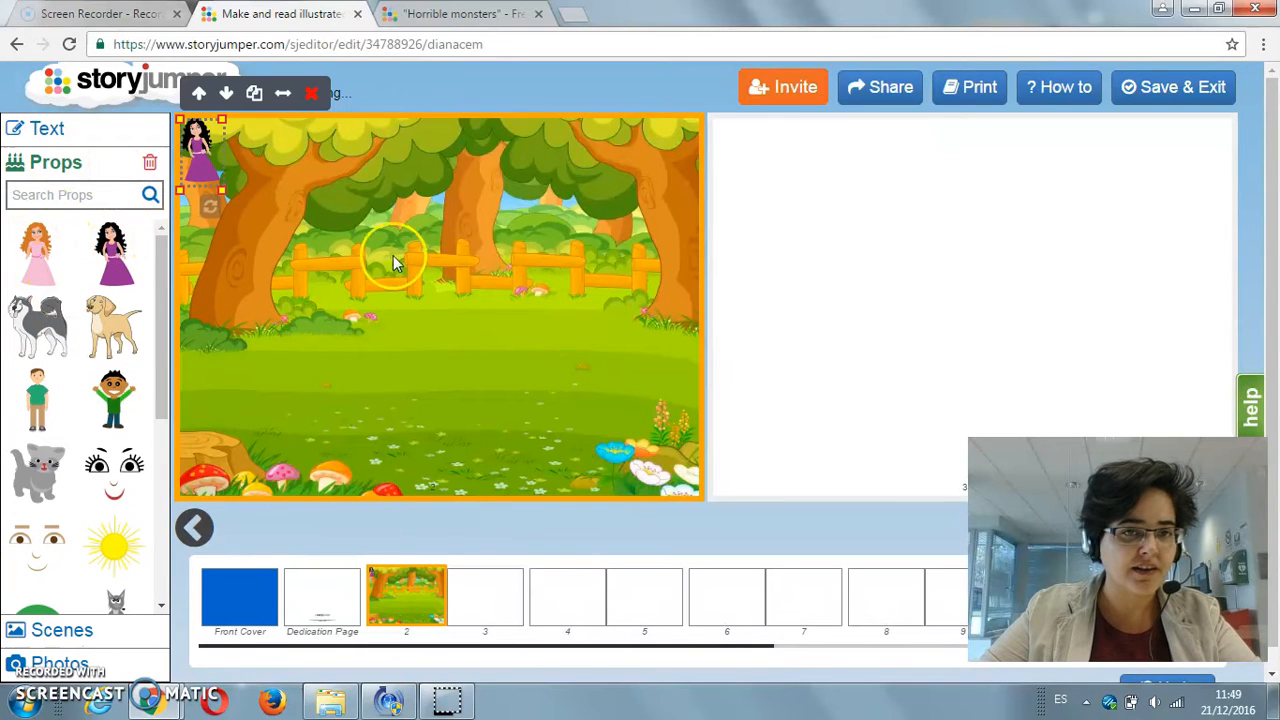
{"action": "left_click_drag", "start_coordinate": [204, 158], "coordinate": [397, 222]}
{"action": "left_click", "coordinate": [337, 400]}
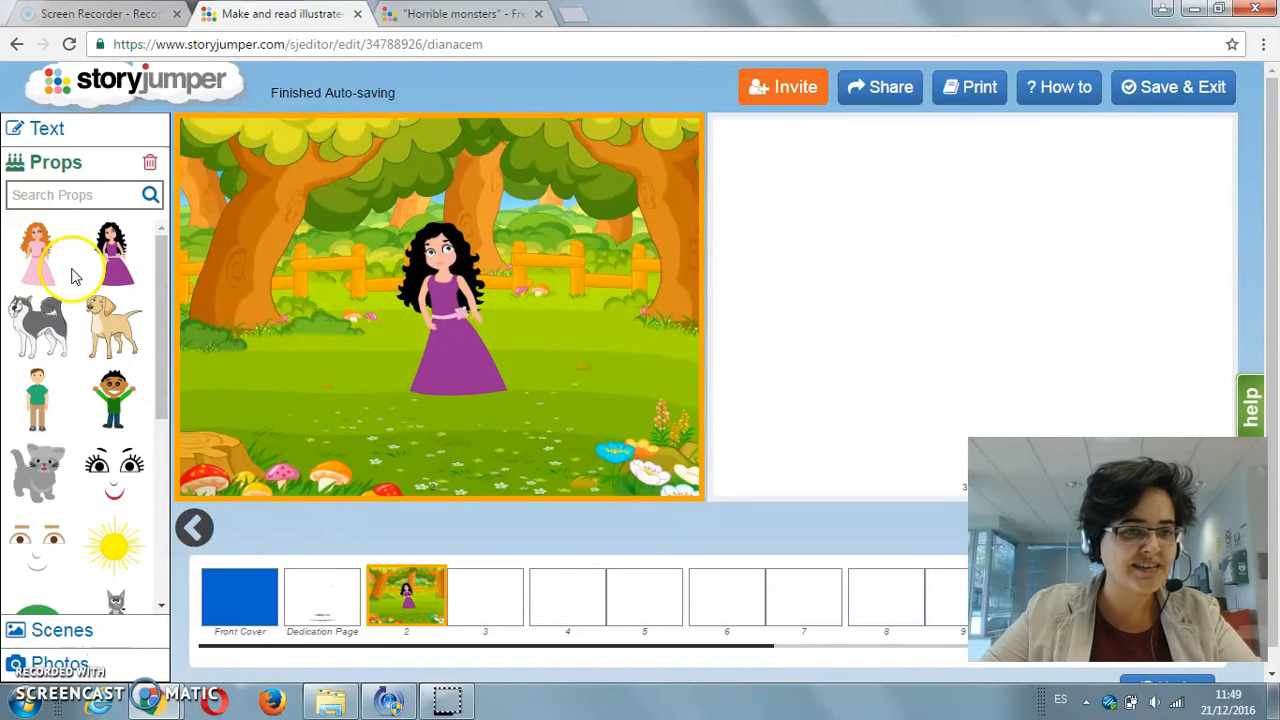
Step: Search the additional scenes library for "pirates"
{"action": "scroll", "coordinate": [163, 409], "scroll_direction": "down", "scroll_amount": 3}
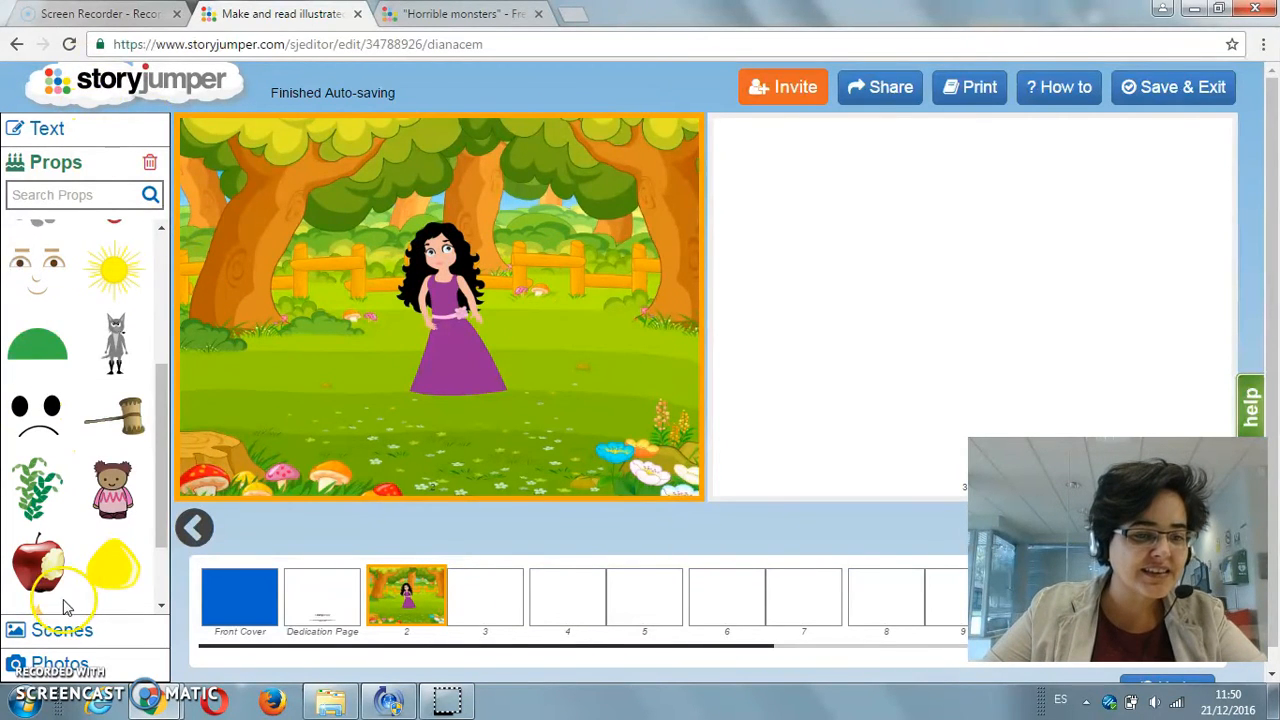
{"action": "left_click", "coordinate": [62, 630]}
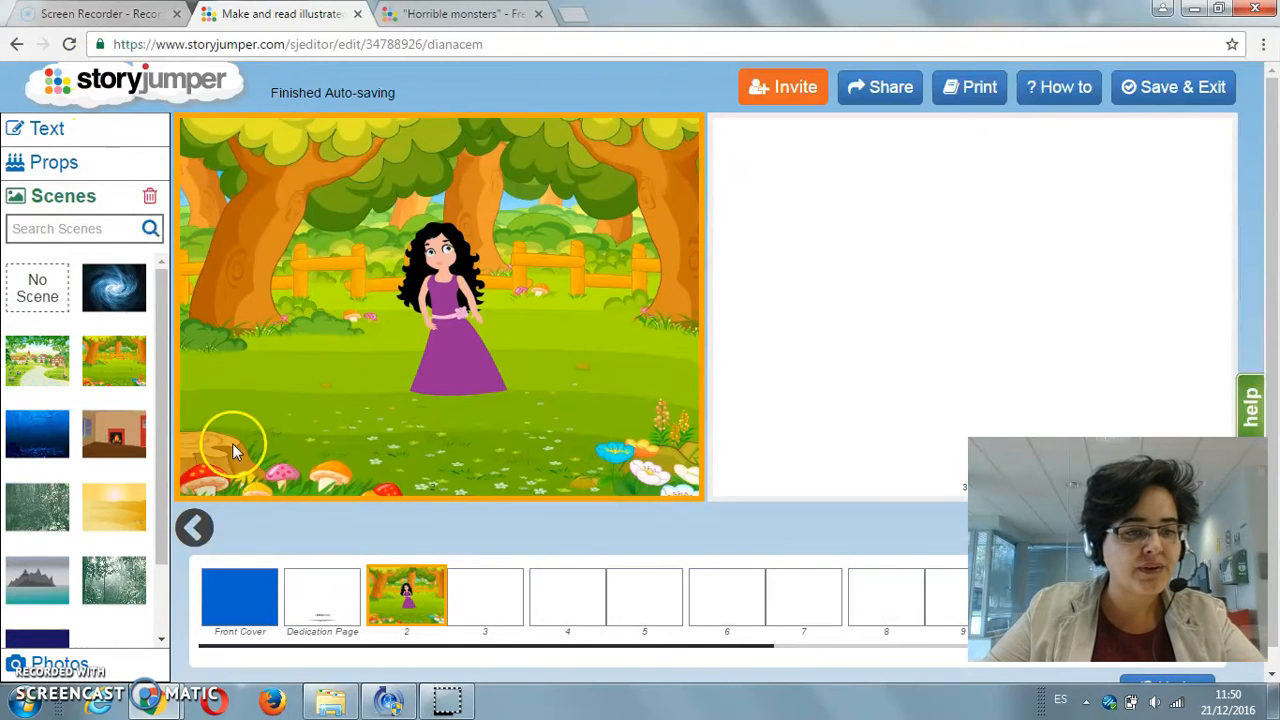
{"action": "left_click_drag", "start_coordinate": [162, 434], "coordinate": [162, 537]}
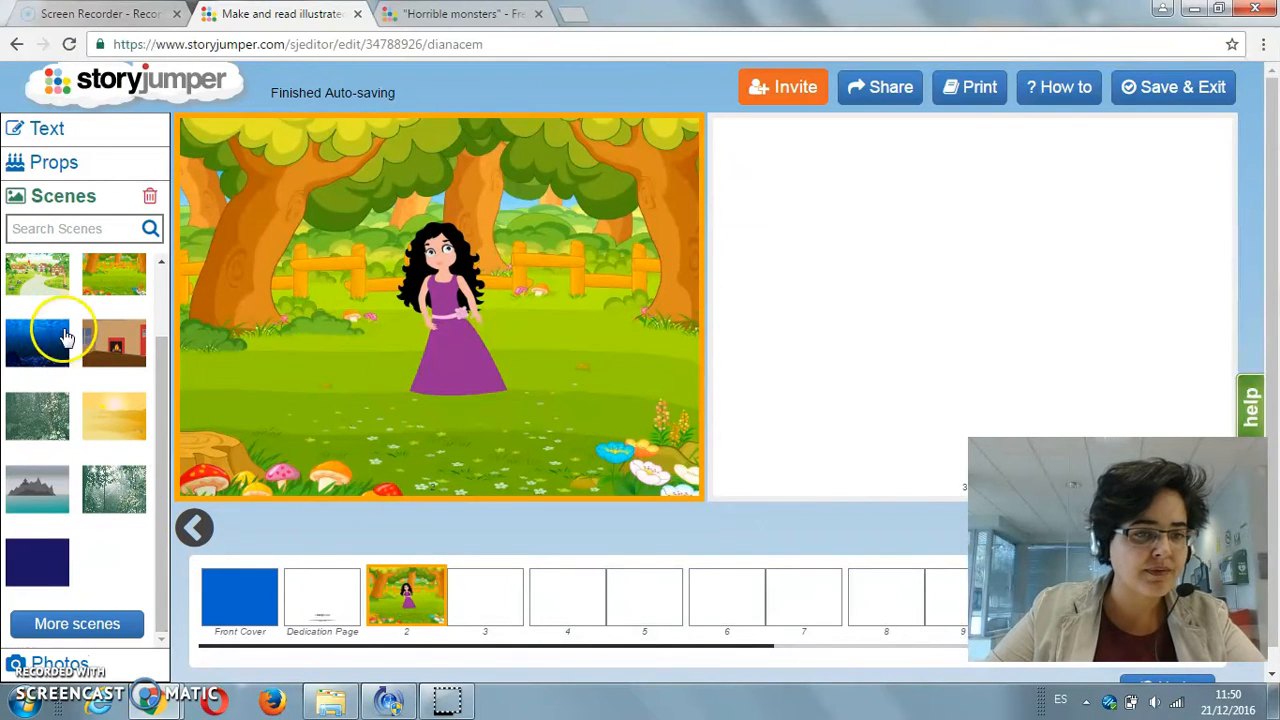
{"action": "left_click", "coordinate": [88, 624]}
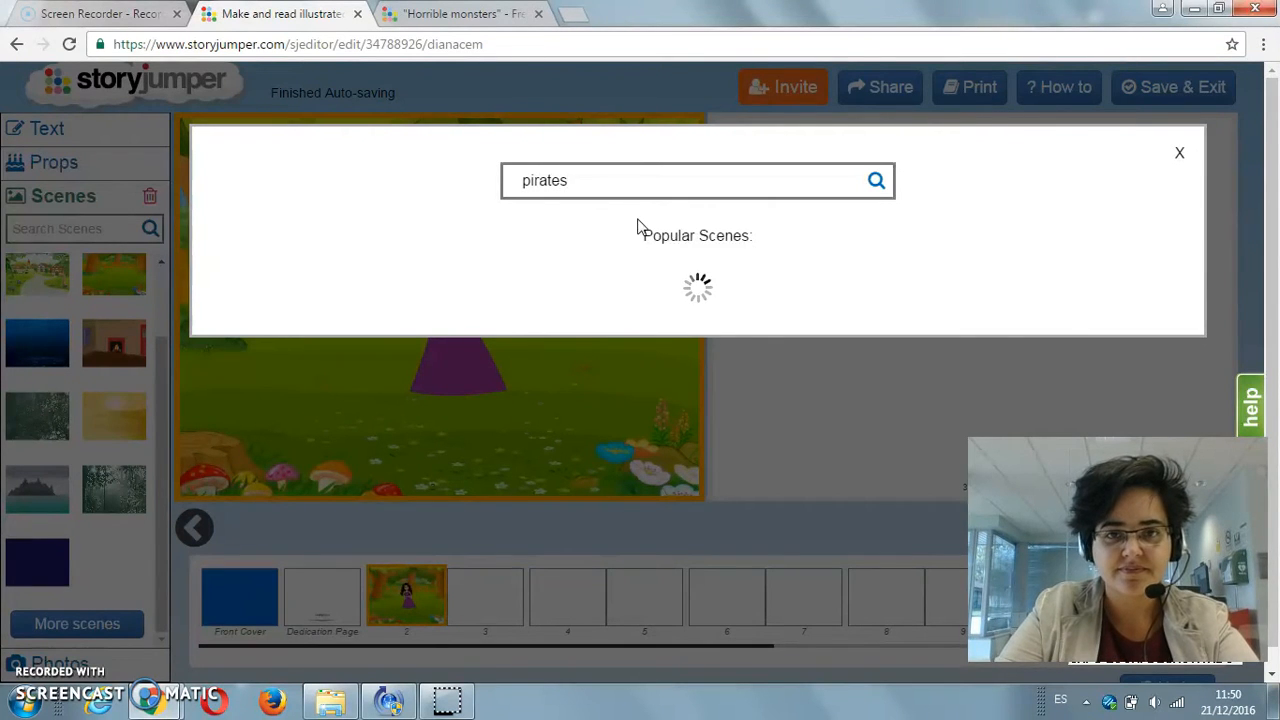
{"action": "left_click", "coordinate": [878, 188]}
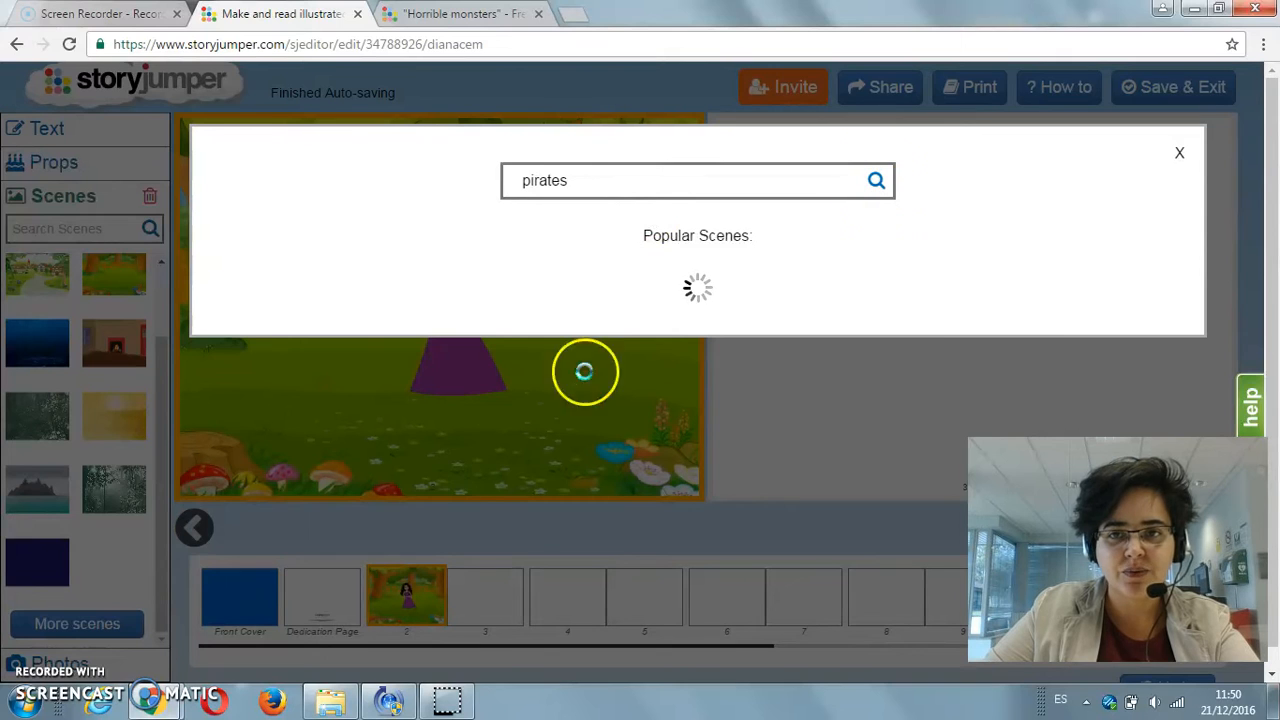
{"action": "left_click", "coordinate": [35, 660]}
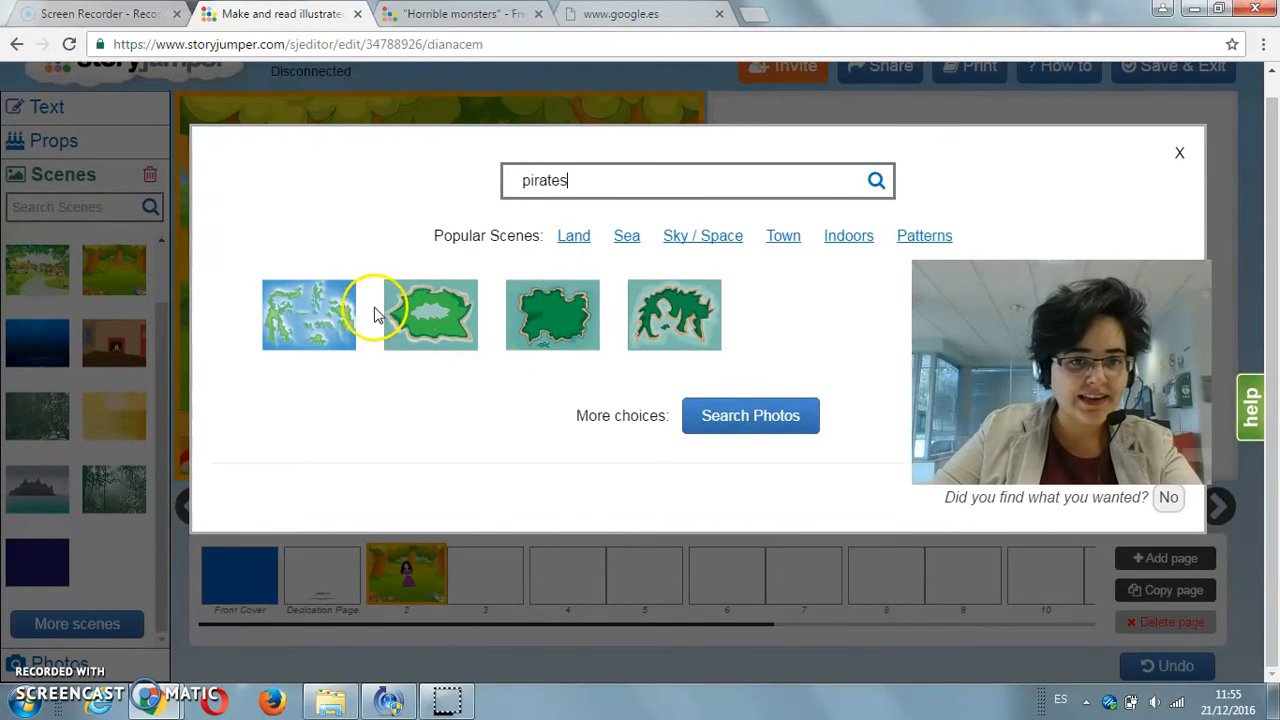
Step: Add all the map and island scenes from the pirates search to the book's scene collection
{"action": "left_click", "coordinate": [329, 320]}
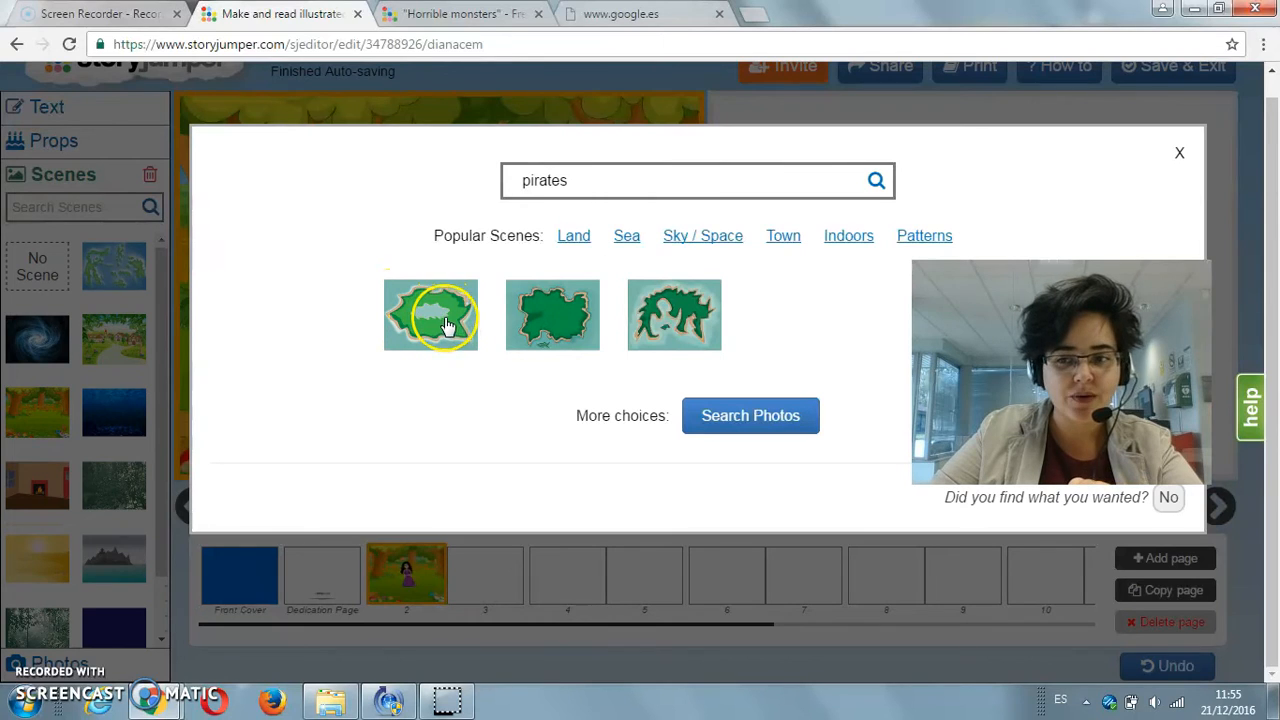
{"action": "left_click", "coordinate": [447, 325]}
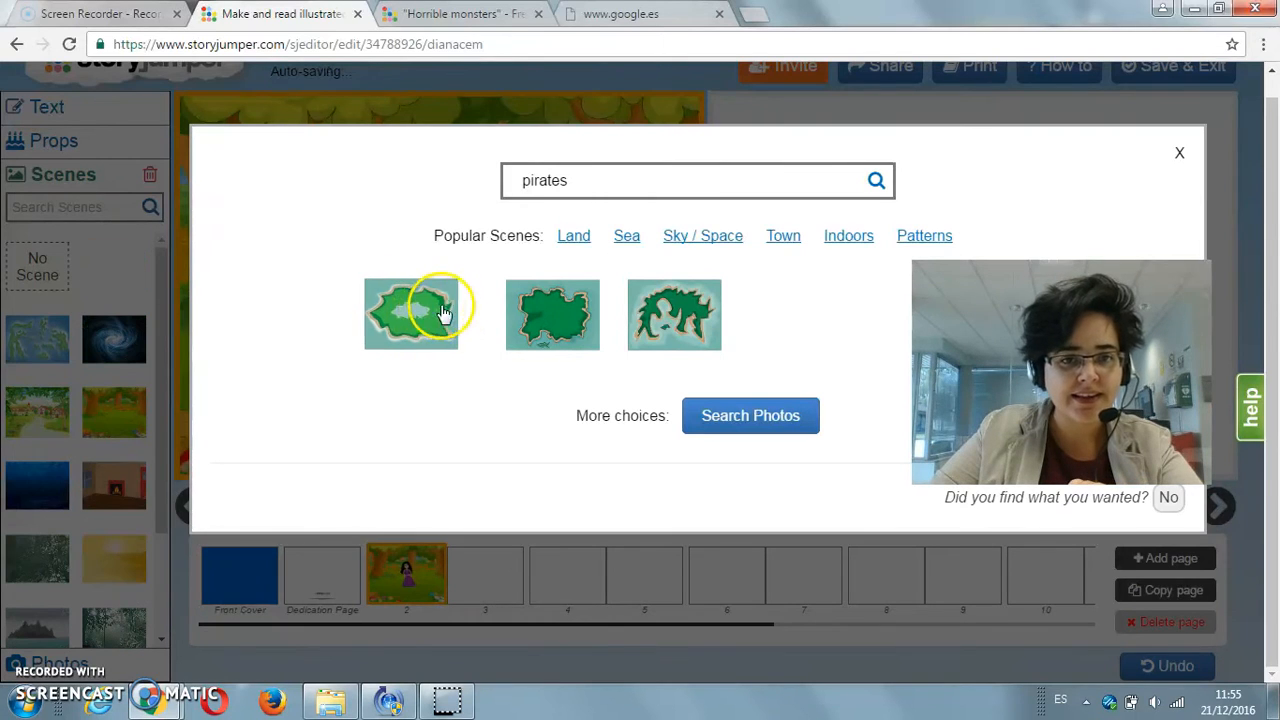
{"action": "left_click", "coordinate": [557, 320]}
{"action": "left_click", "coordinate": [674, 315]}
Step: Search the additional scenes library for "ship"
{"action": "left_click_drag", "start_coordinate": [571, 180], "coordinate": [473, 192]}
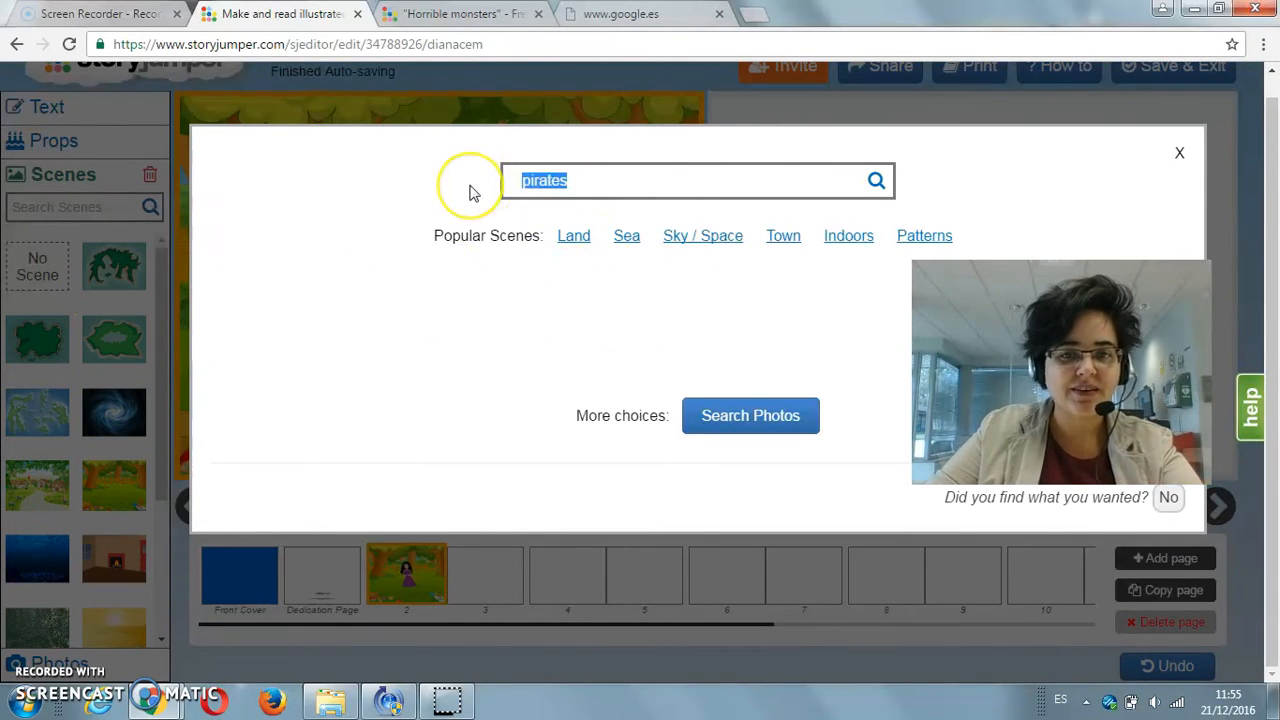
{"action": "type", "text": "ship"}
{"action": "key", "text": "Return"}
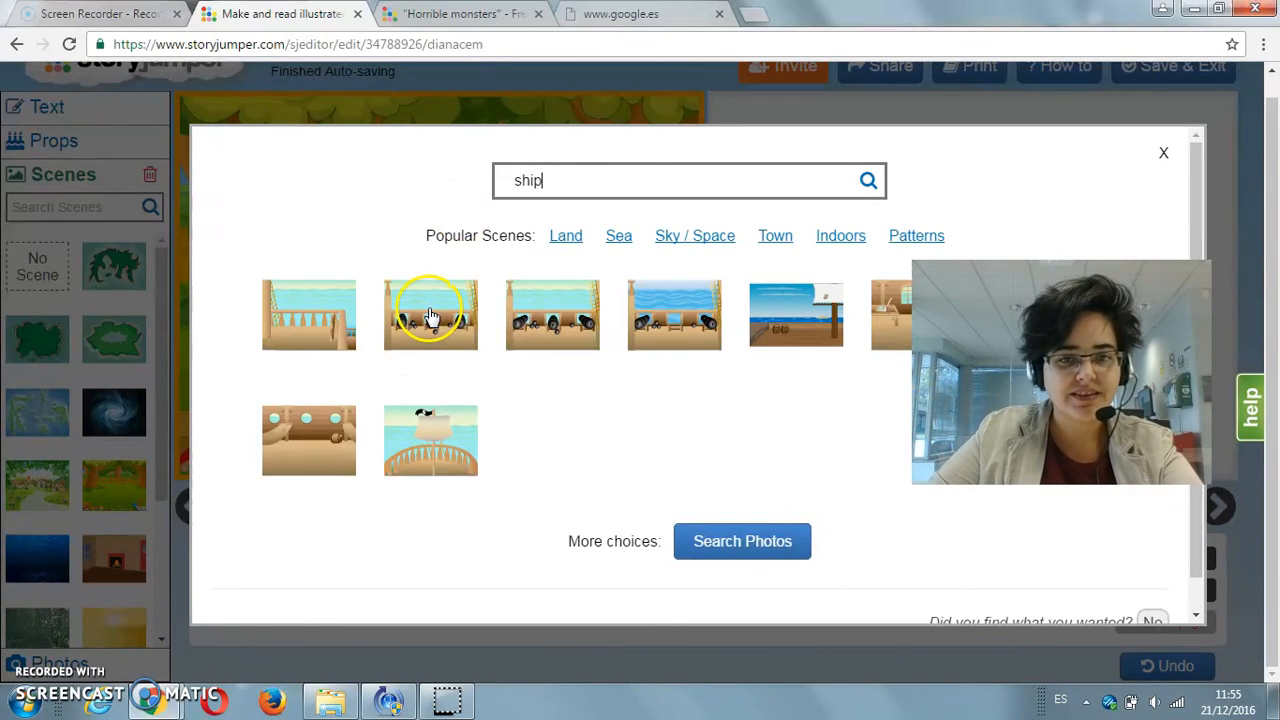
Step: Add all the ship scenes from the search to the book's scene collection and close the scene search
{"action": "left_click", "coordinate": [428, 322]}
{"action": "left_click", "coordinate": [545, 305]}
{"action": "left_click", "coordinate": [650, 312]}
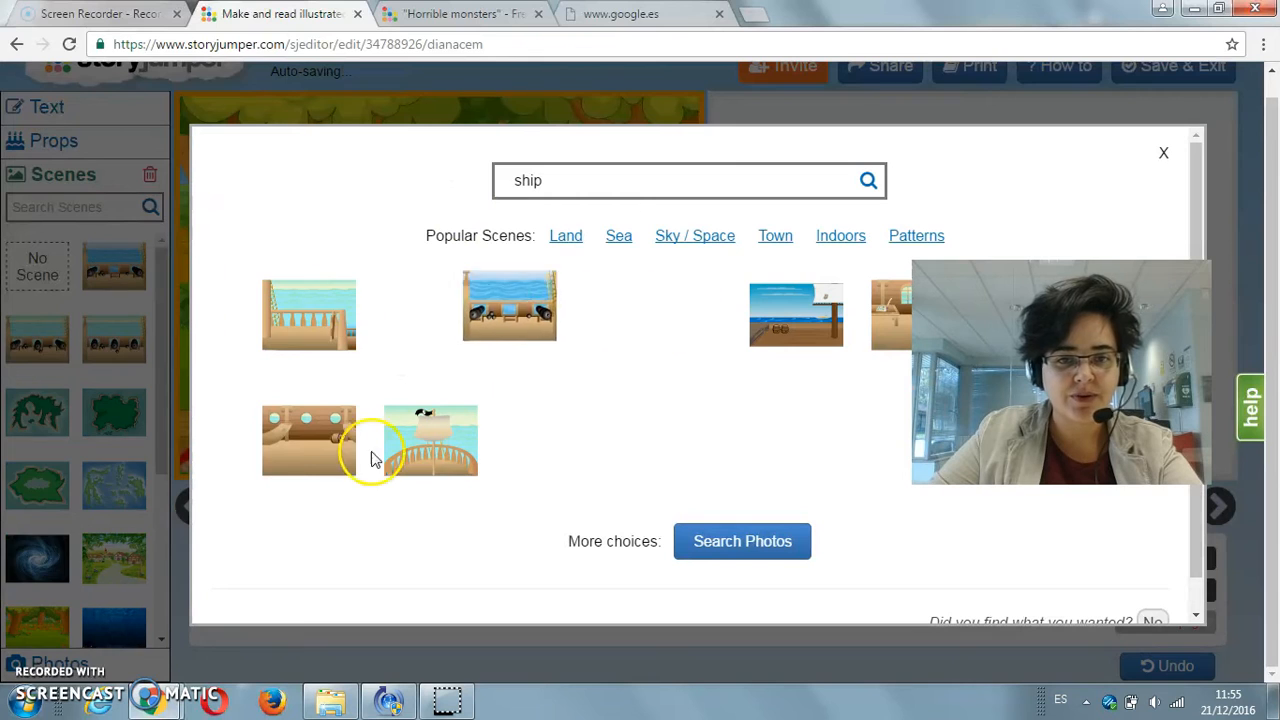
{"action": "left_click", "coordinate": [309, 436]}
{"action": "left_click", "coordinate": [455, 431]}
{"action": "left_click", "coordinate": [818, 313]}
{"action": "left_click", "coordinate": [891, 322]}
{"action": "left_click", "coordinate": [342, 346]}
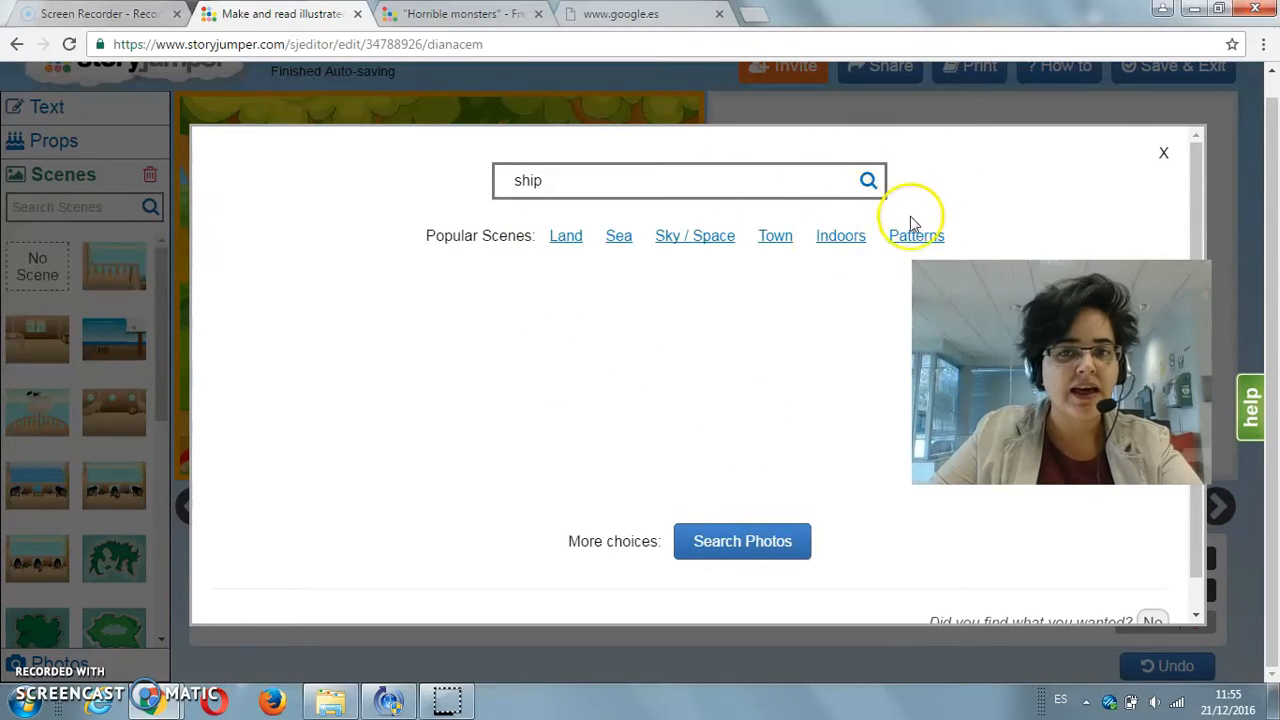
{"action": "left_click", "coordinate": [1163, 153]}
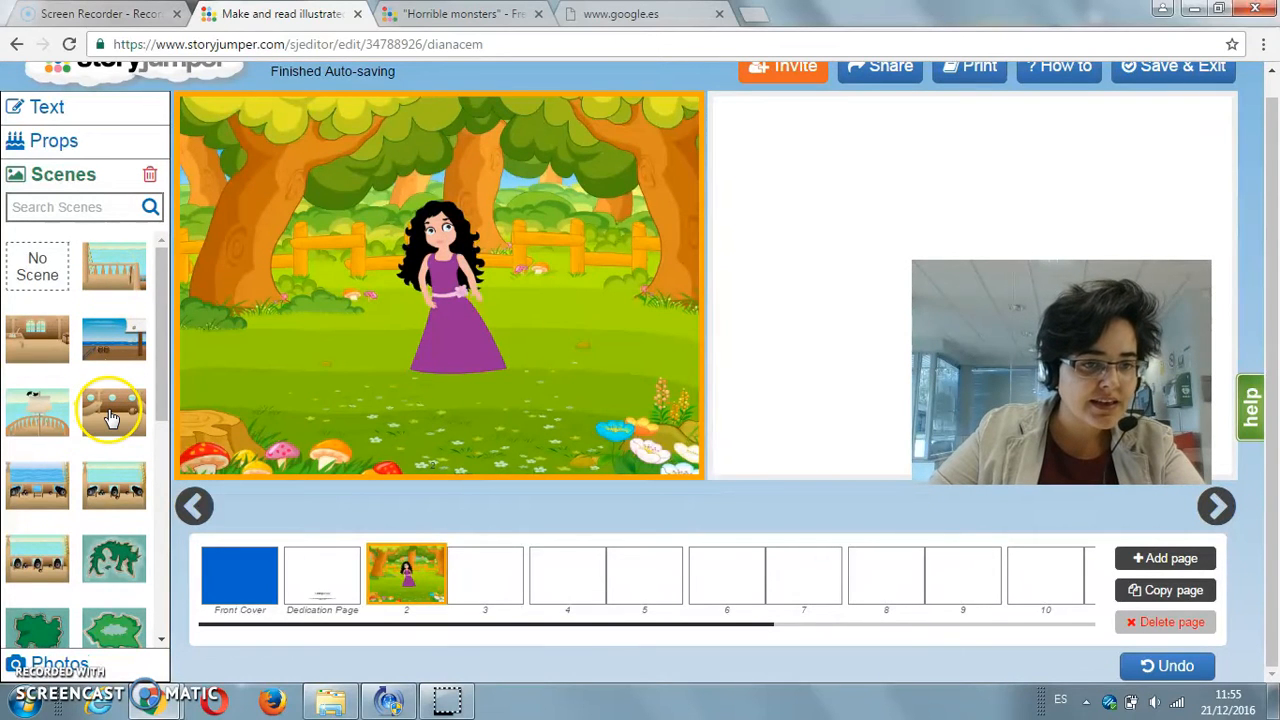
Step: Try the ship deck scene with cannons on page 2, and set its background to the jagged green island scene
{"action": "left_click", "coordinate": [37, 482]}
{"action": "left_click", "coordinate": [112, 556]}
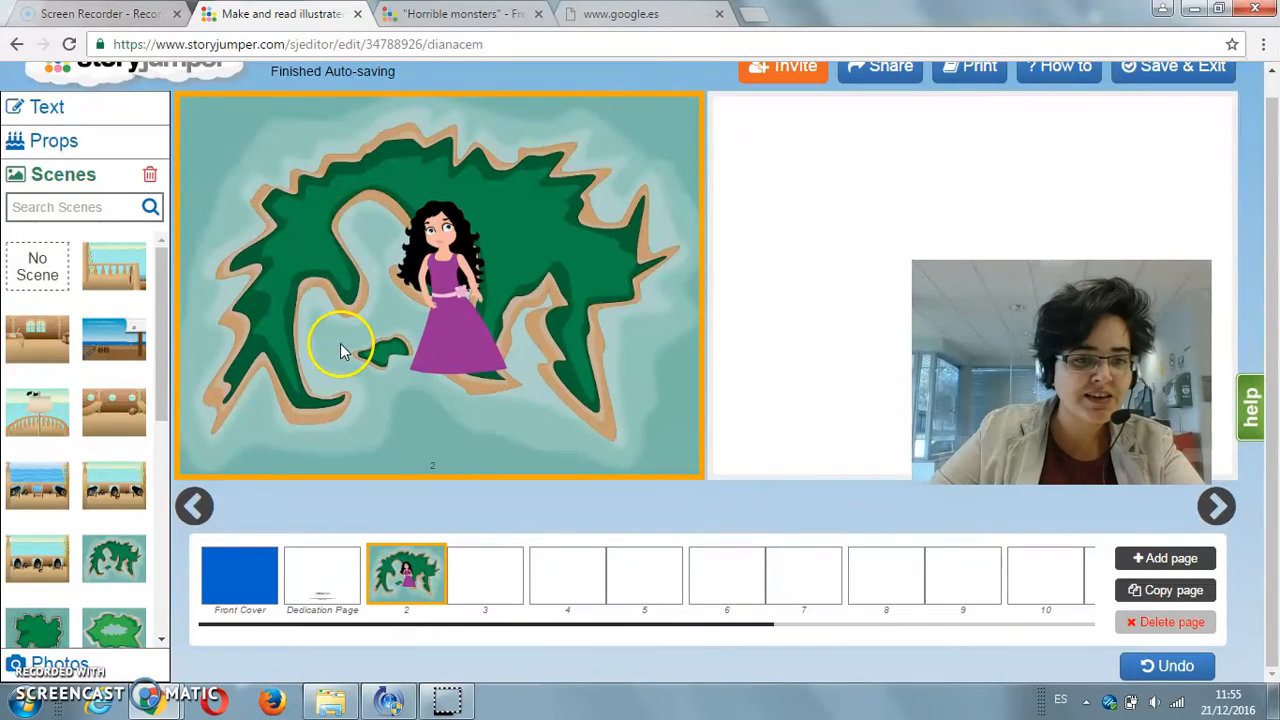
Step: Set page 2's background to the light green island scene with the central lake, and delete the girl in the purple dress
{"action": "left_click", "coordinate": [113, 625]}
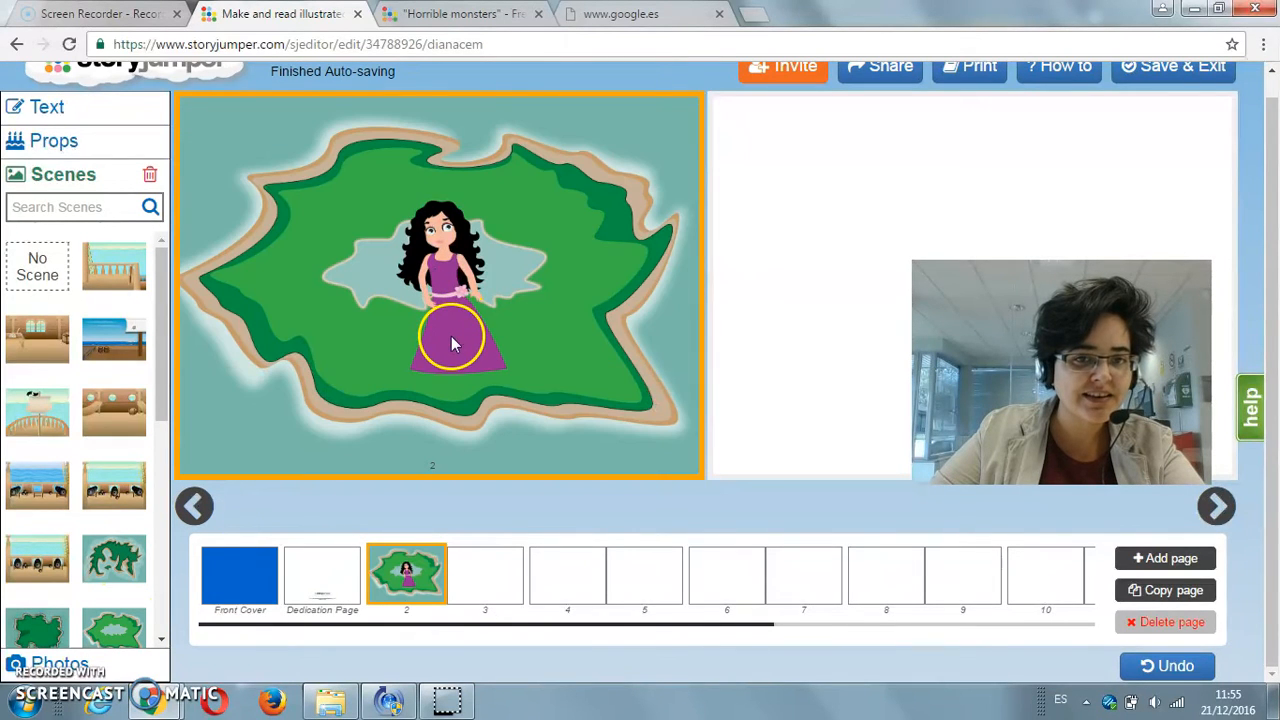
{"action": "left_click", "coordinate": [451, 336]}
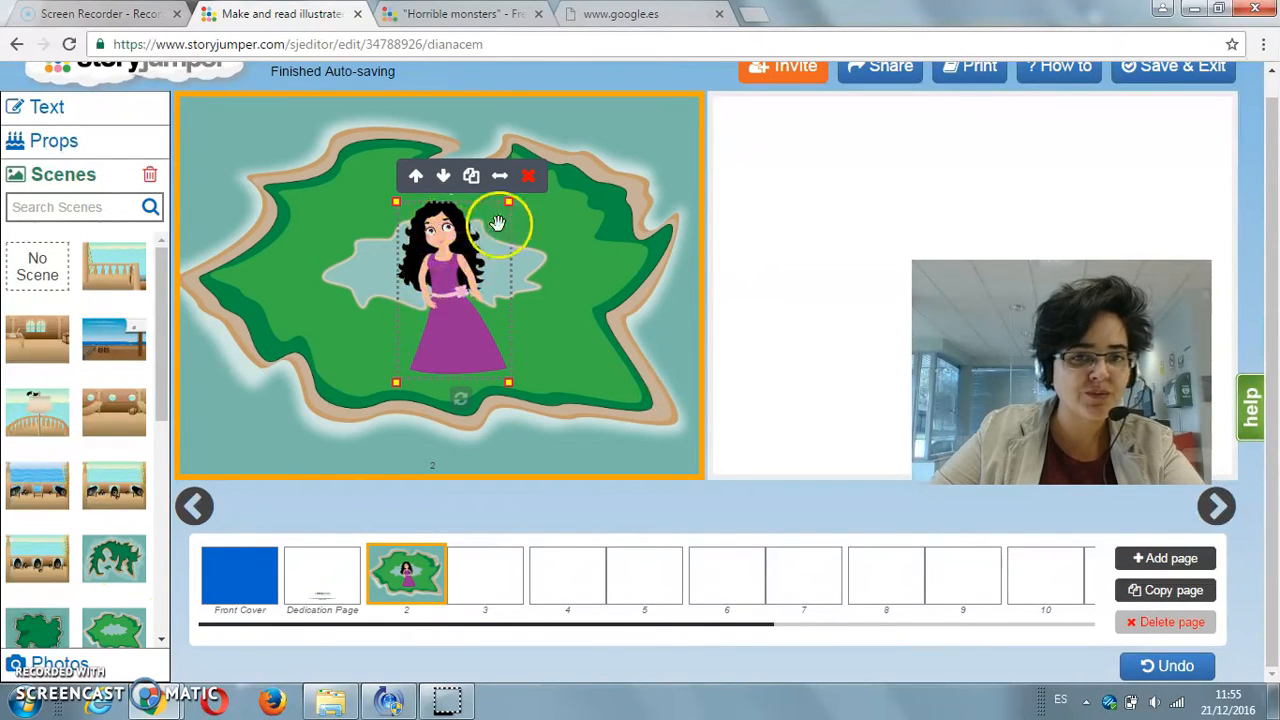
{"action": "left_click", "coordinate": [528, 176]}
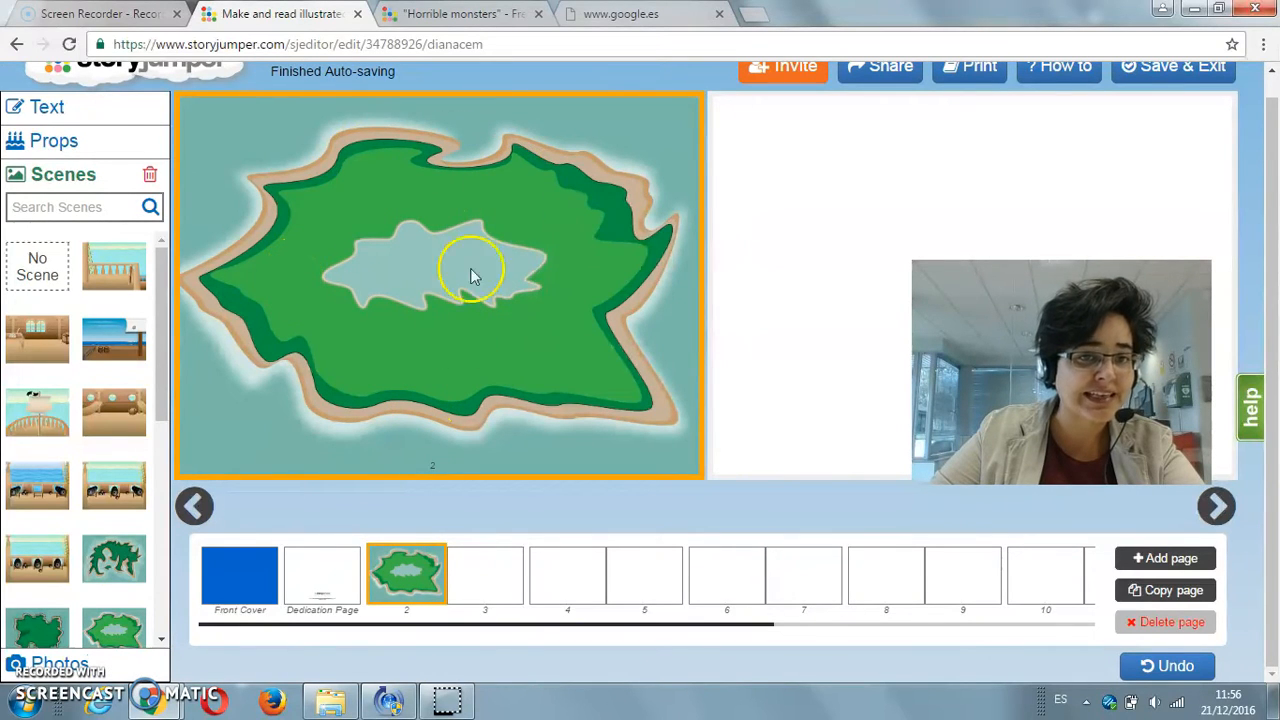
{"action": "left_click", "coordinate": [50, 272]}
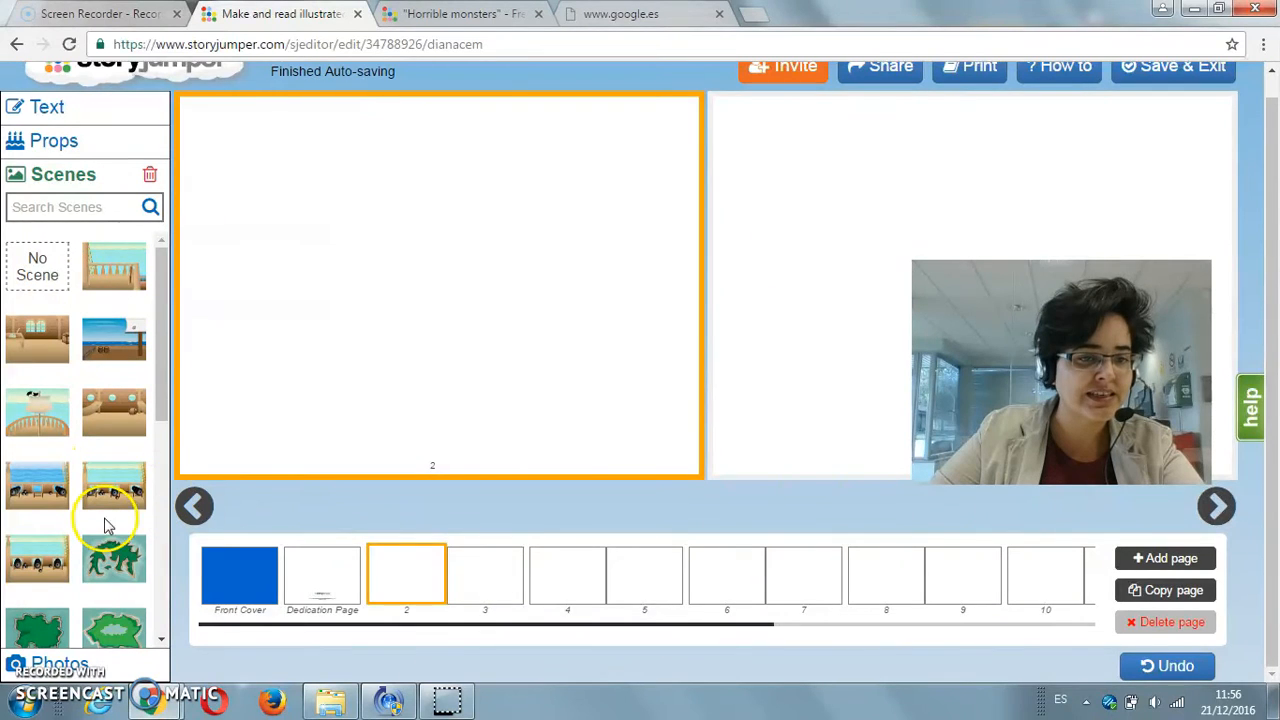
{"action": "left_click", "coordinate": [113, 628]}
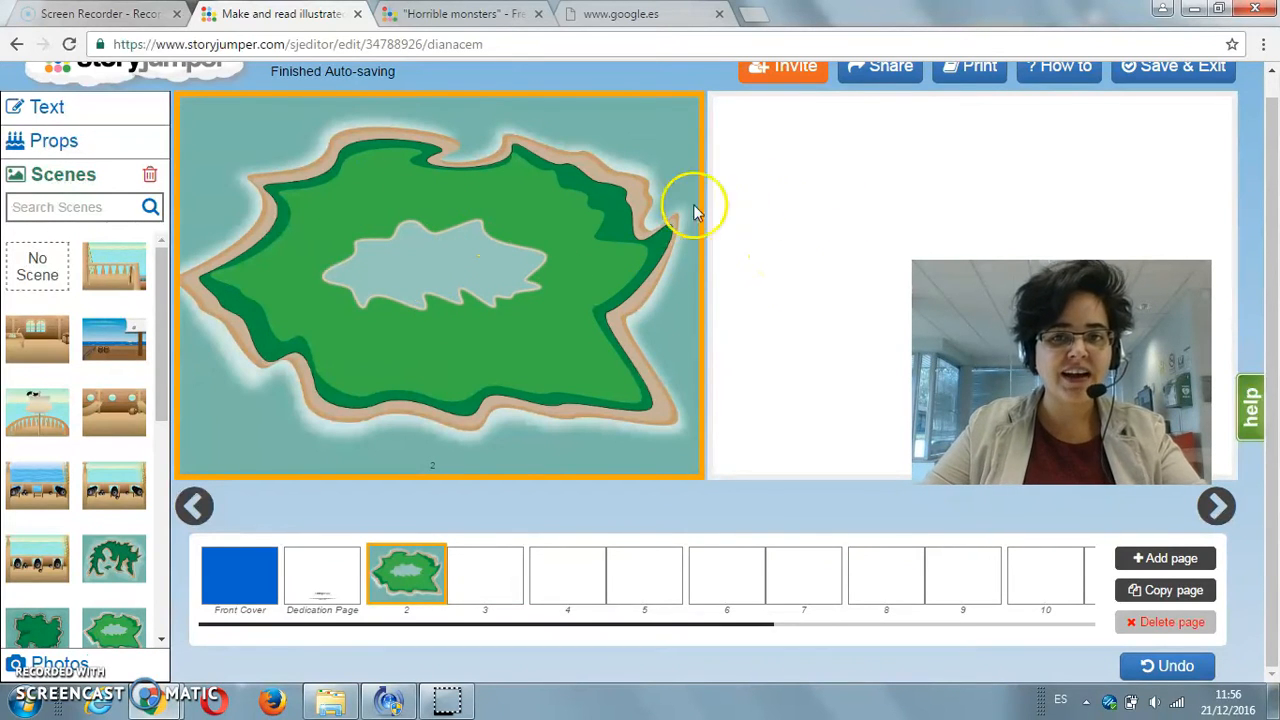
Step: Add a bamboo-framed text box, a parchment scroll text box and a speech bubble to page 3
{"action": "left_click", "coordinate": [757, 165]}
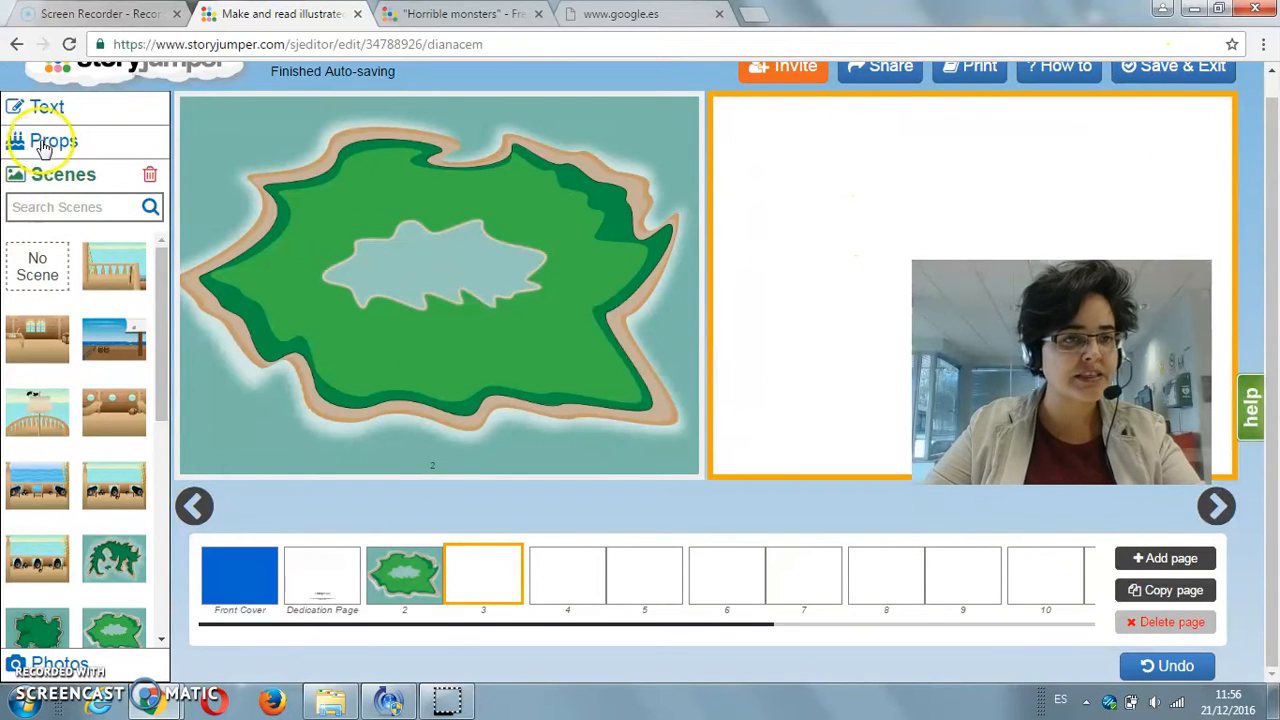
{"action": "left_click", "coordinate": [47, 106]}
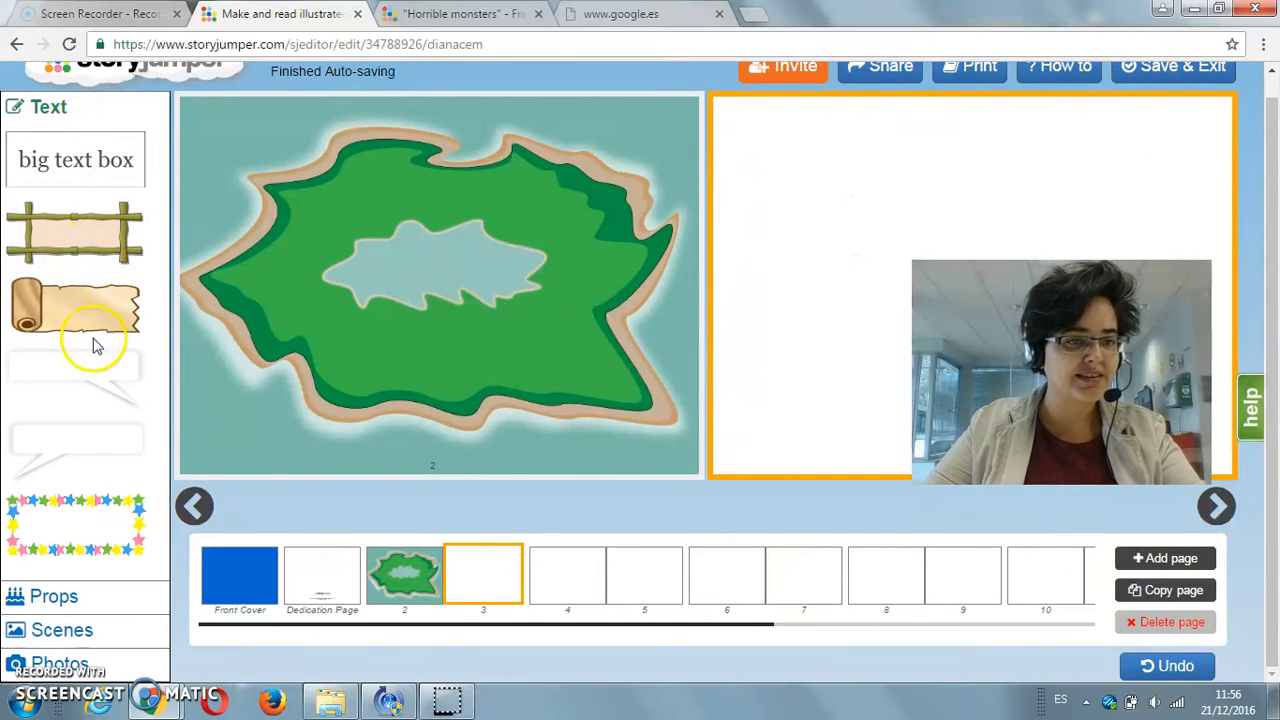
{"action": "left_click", "coordinate": [83, 232]}
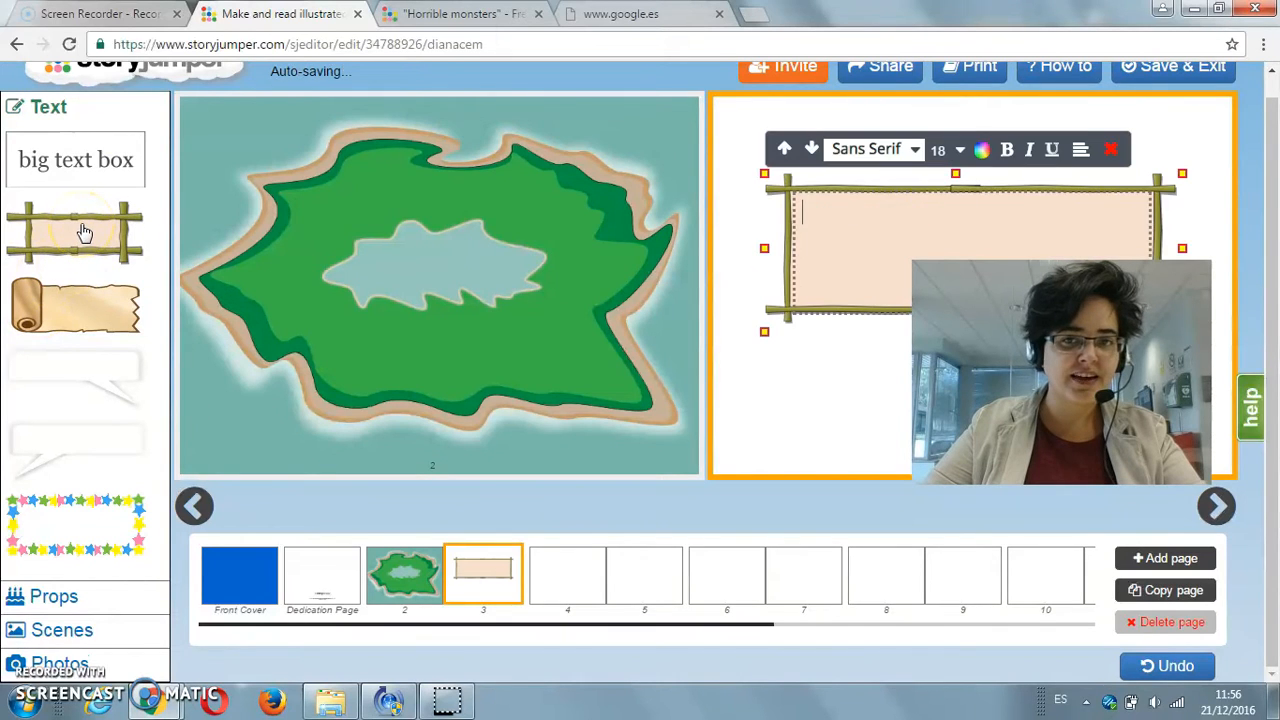
{"action": "left_click", "coordinate": [74, 319]}
{"action": "left_click", "coordinate": [62, 389]}
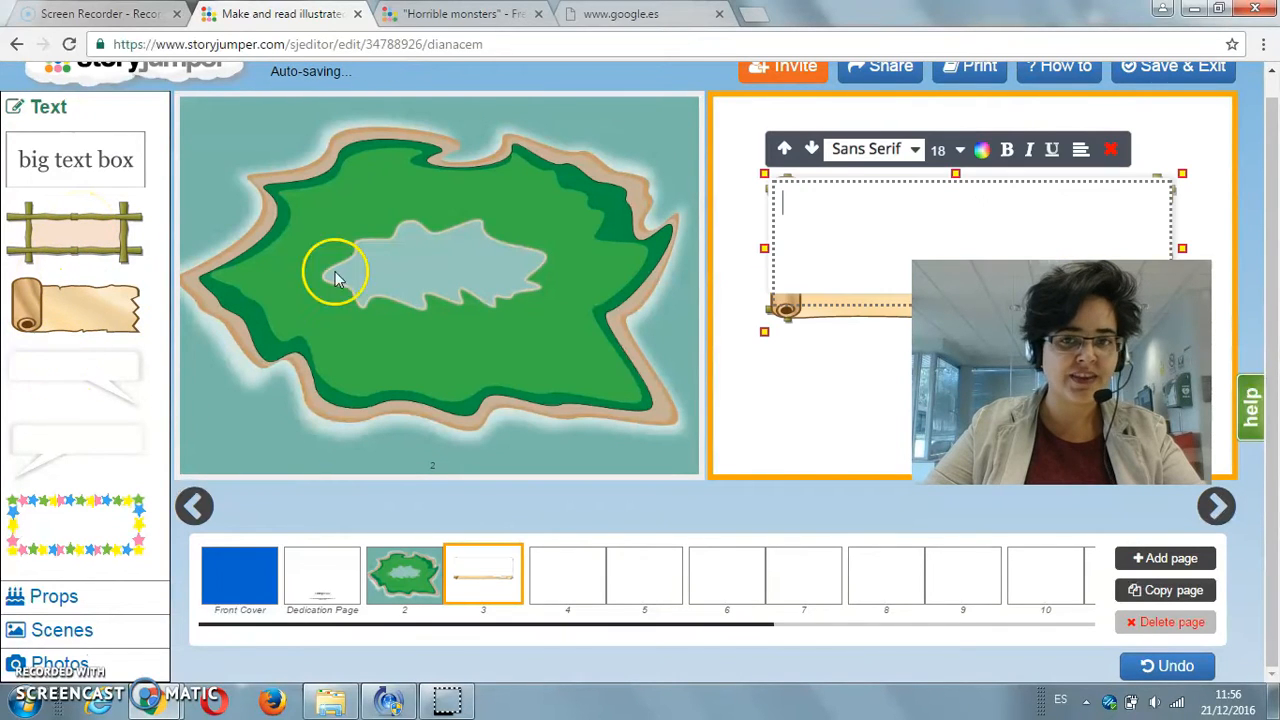
Step: Delete the speech bubble and the bamboo-framed text box from page 3, moving the parchment scroll out of the way
{"action": "left_click", "coordinate": [1110, 149]}
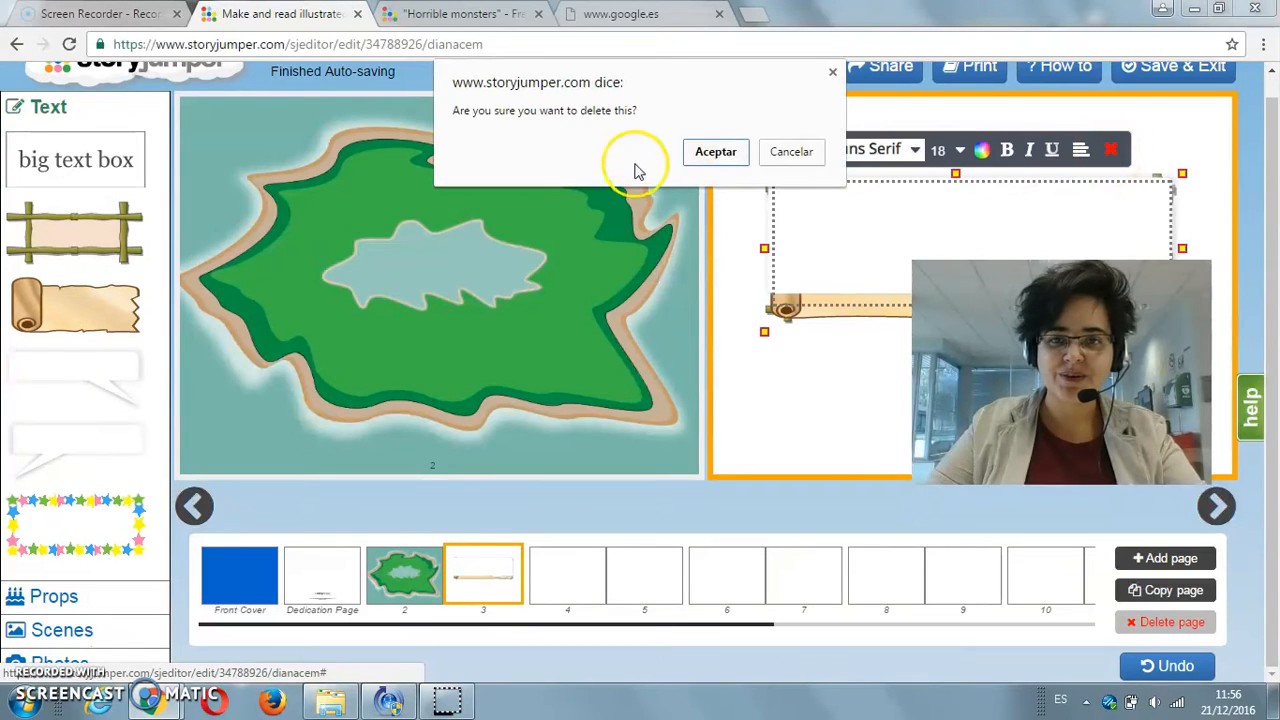
{"action": "left_click", "coordinate": [713, 151]}
{"action": "left_click", "coordinate": [862, 226]}
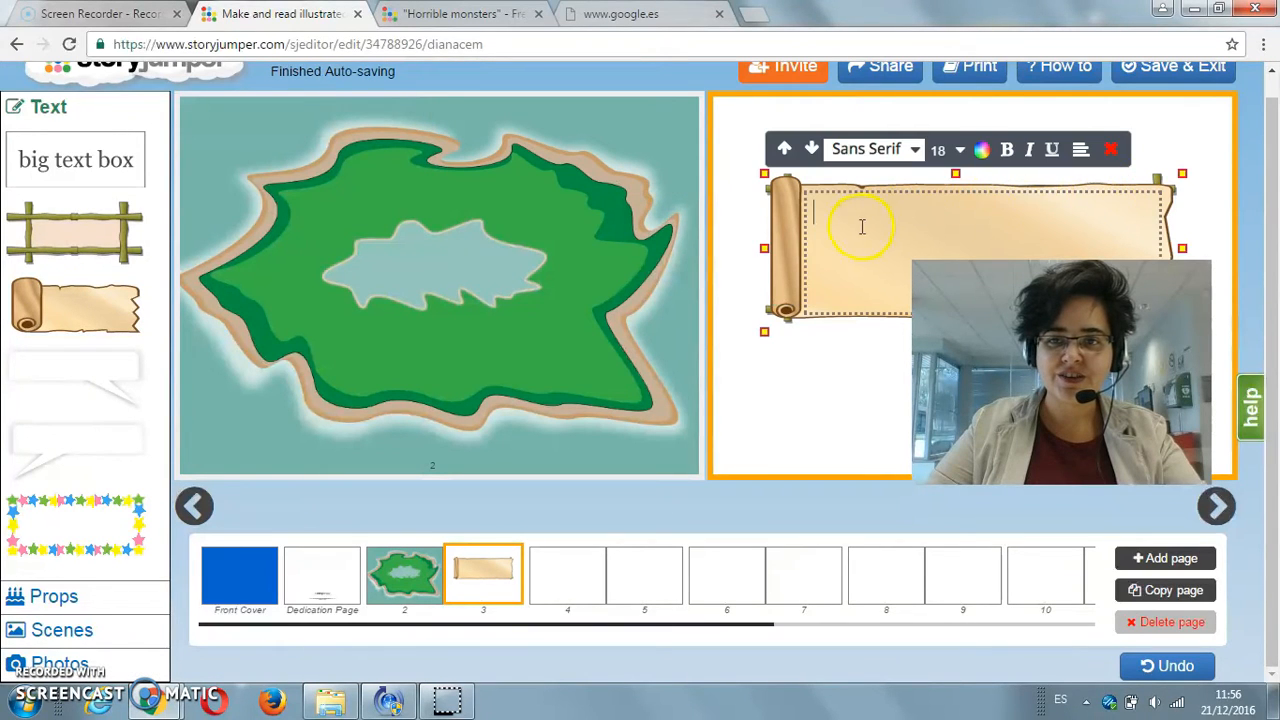
{"action": "left_click_drag", "start_coordinate": [952, 312], "coordinate": [943, 402]}
{"action": "left_click", "coordinate": [958, 302]}
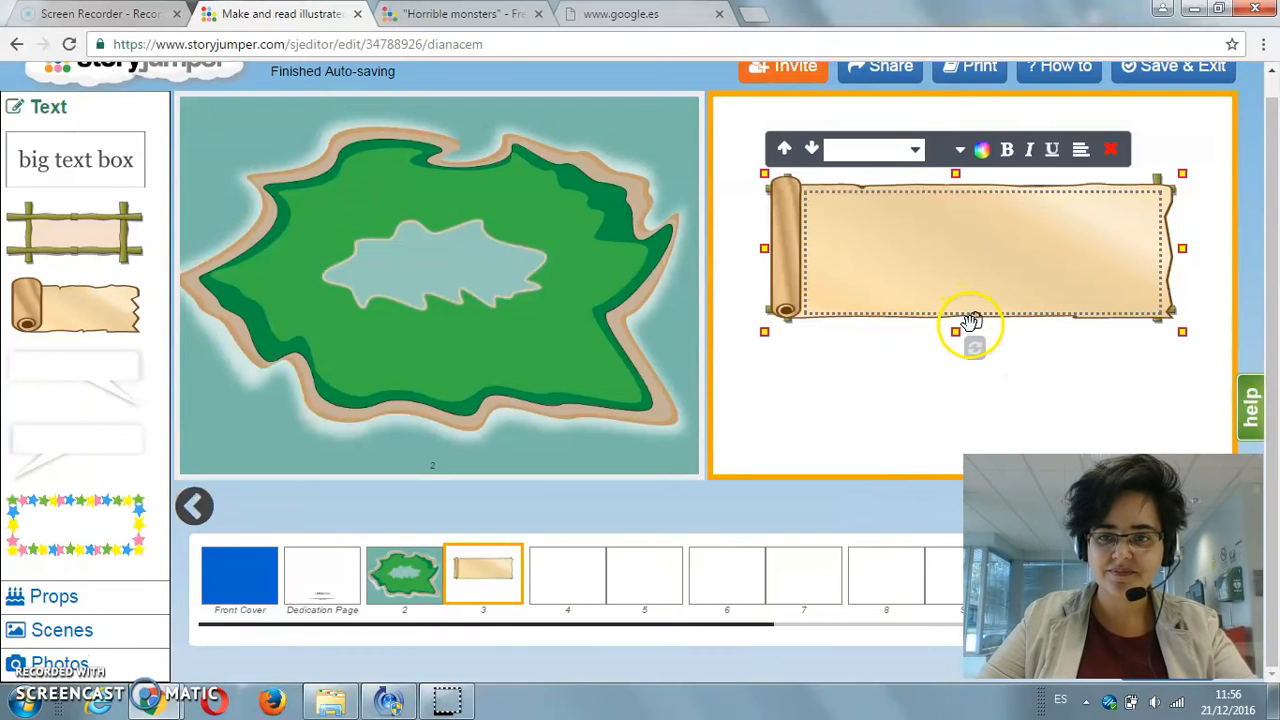
{"action": "left_click_drag", "start_coordinate": [974, 321], "coordinate": [960, 433]}
{"action": "left_click", "coordinate": [966, 218]}
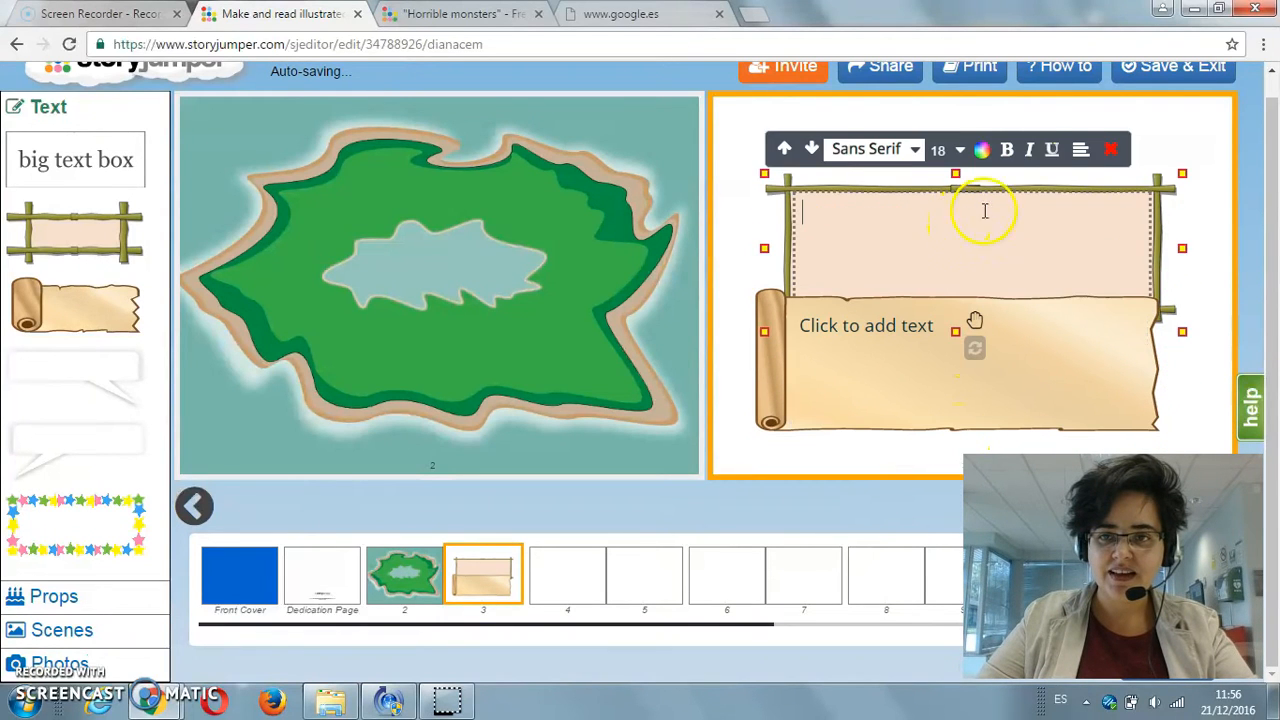
{"action": "left_click", "coordinate": [1112, 150]}
{"action": "left_click", "coordinate": [700, 180]}
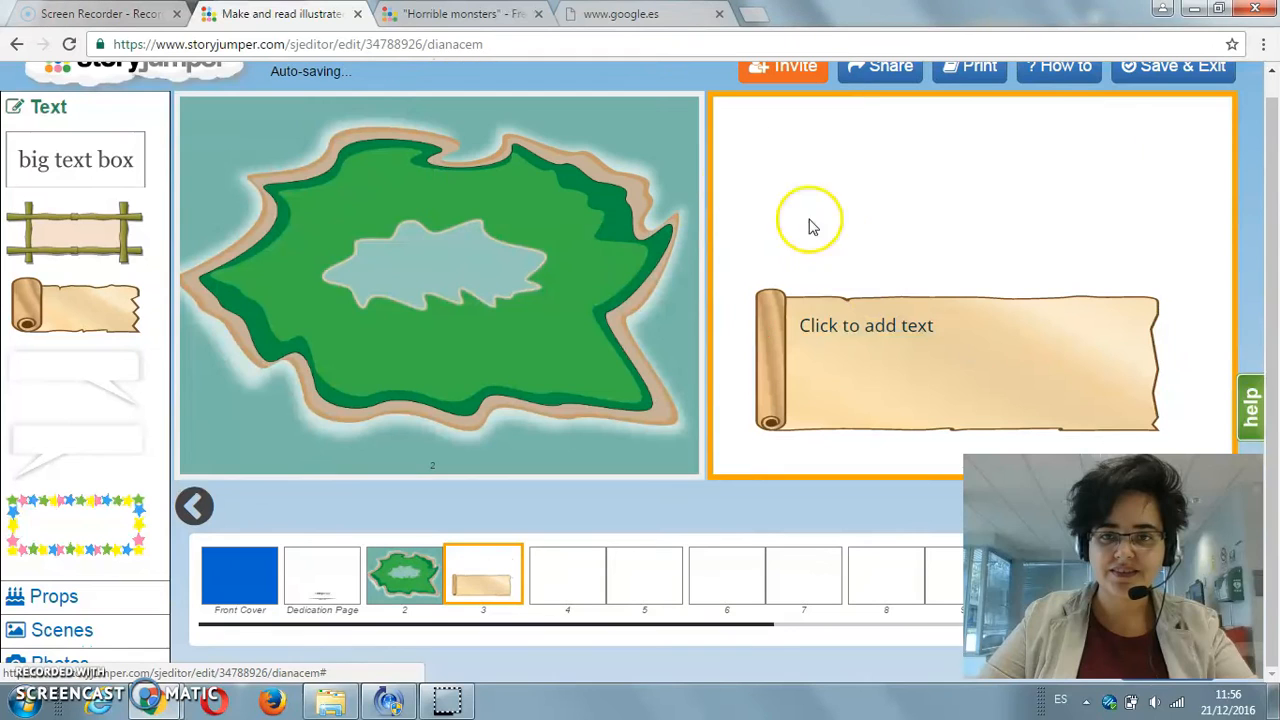
Step: Move the parchment scroll to the upper part of page 3 and enlarge it to cover over half the page height
{"action": "left_click", "coordinate": [914, 334]}
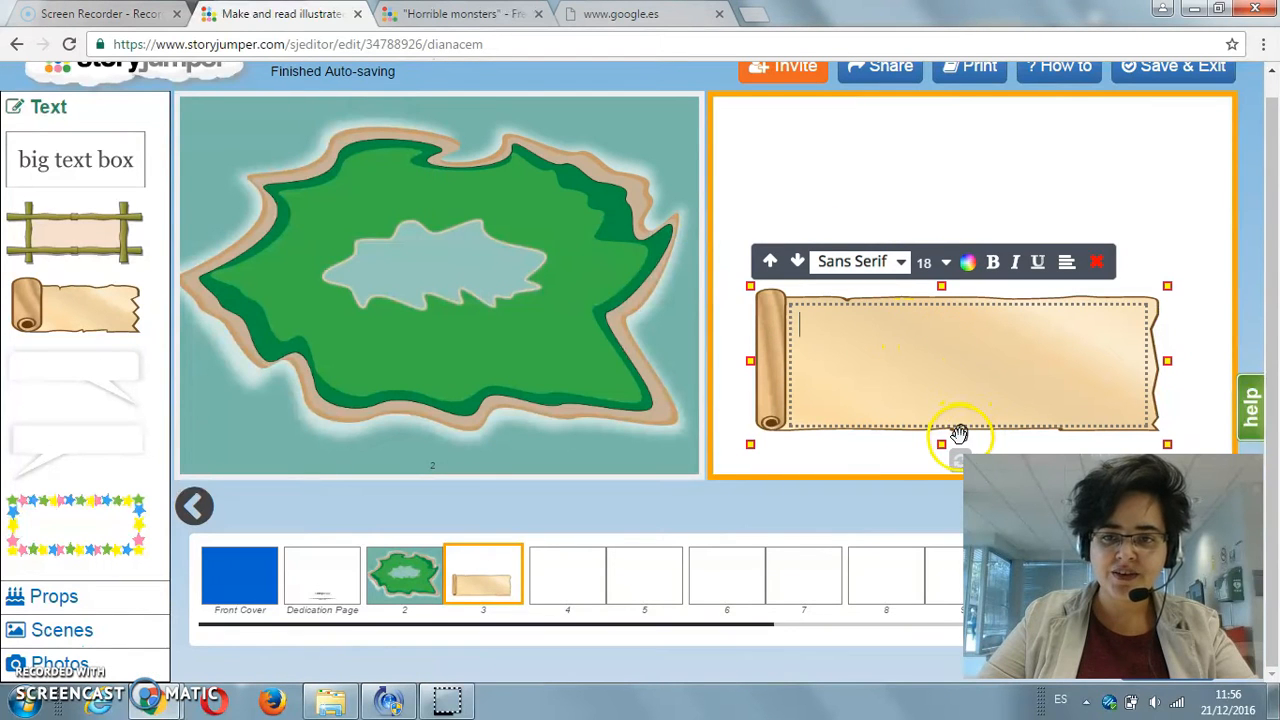
{"action": "left_click_drag", "start_coordinate": [960, 430], "coordinate": [960, 263]}
{"action": "left_click_drag", "start_coordinate": [1166, 277], "coordinate": [1175, 376]}
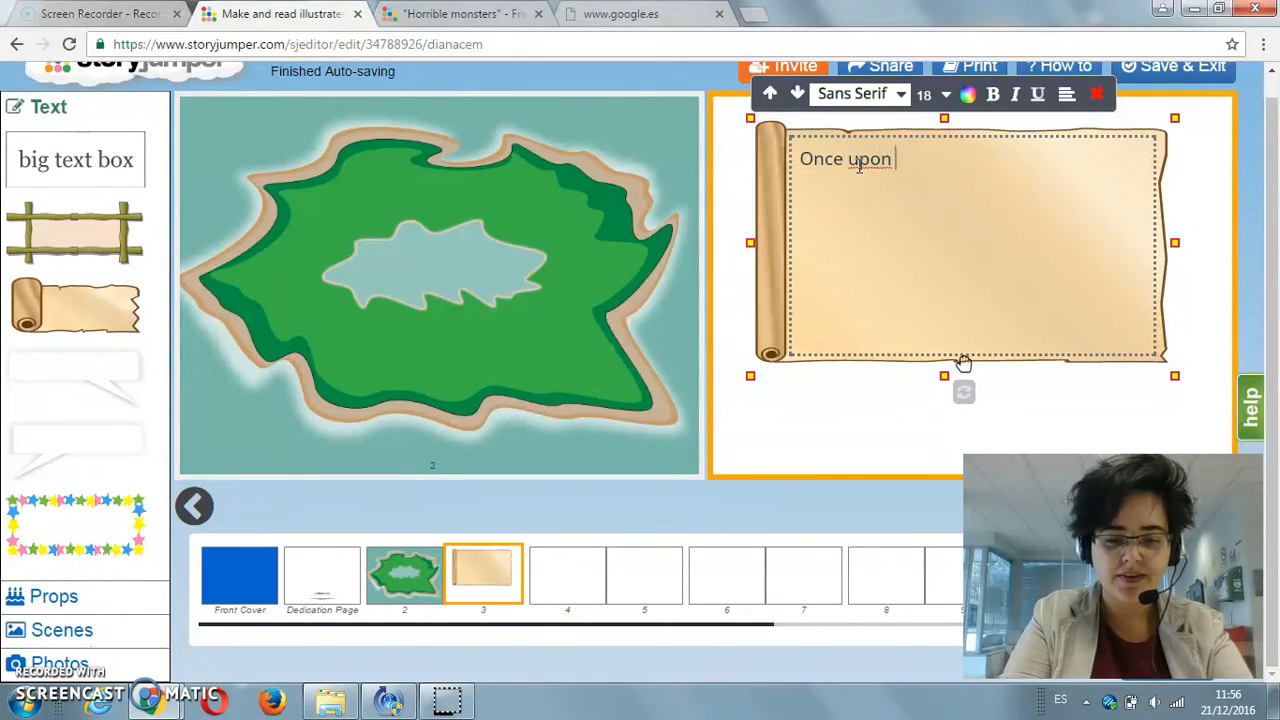
Step: Write "Once upon a time..." in the parchment scroll and set the text's font size to 16
{"action": "type", "text": "..."}
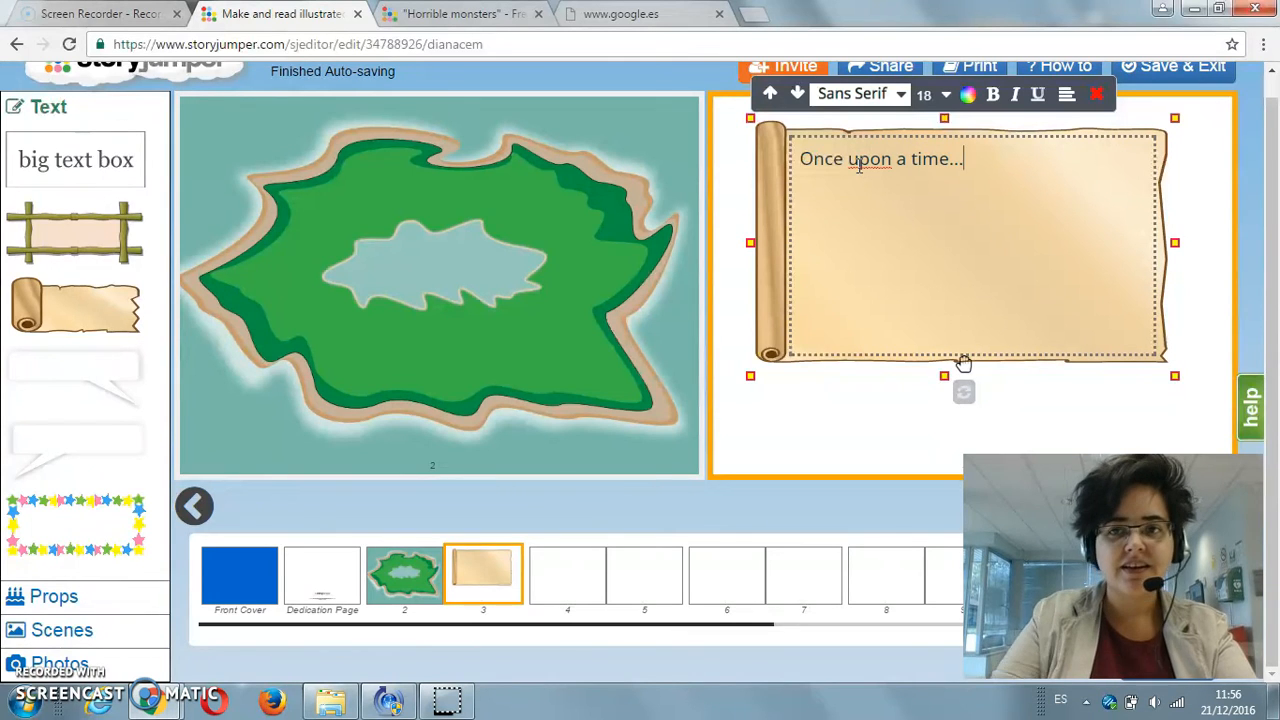
{"action": "left_click", "coordinate": [873, 172]}
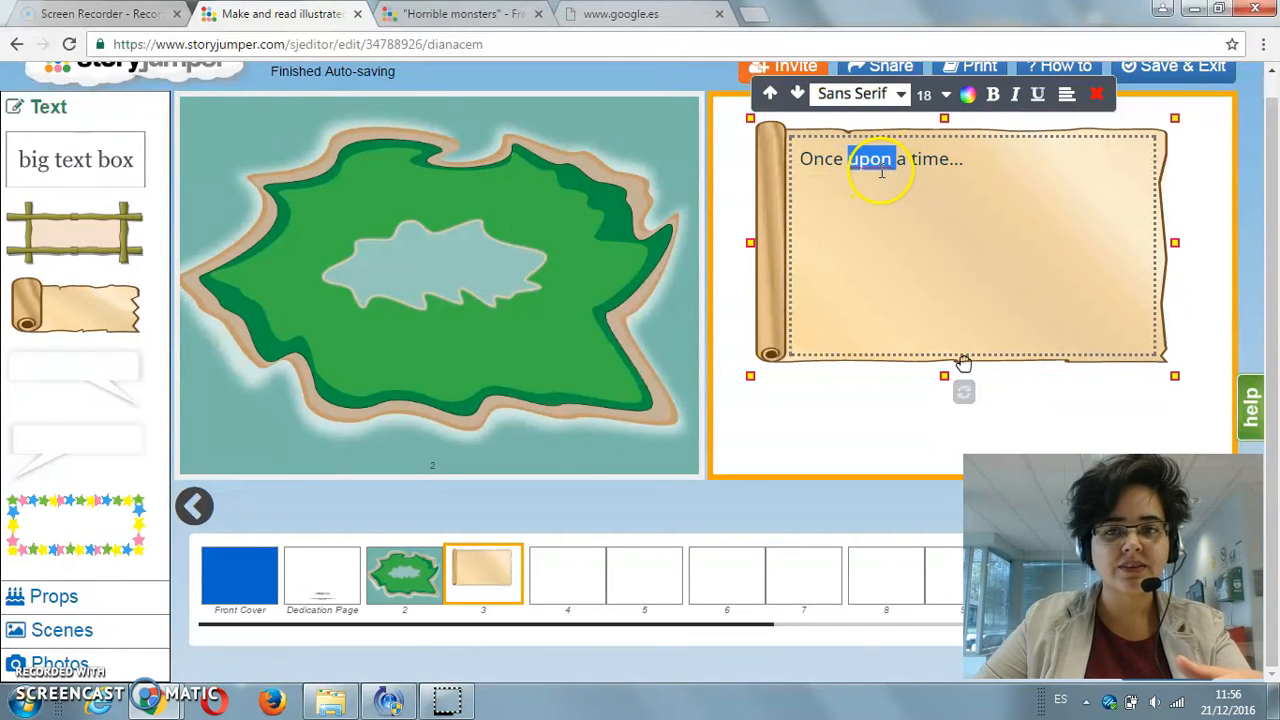
{"action": "triple_click", "coordinate": [881, 172]}
{"action": "left_click", "coordinate": [945, 94]}
{"action": "left_click", "coordinate": [933, 226]}
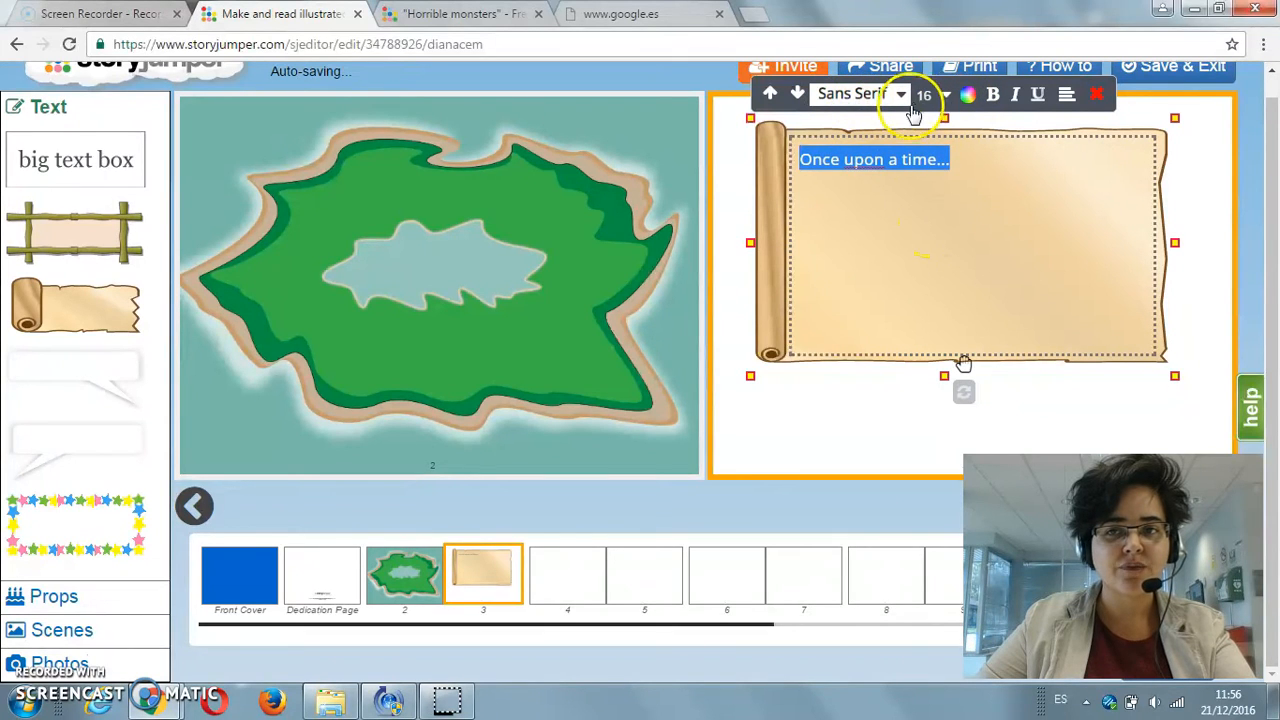
{"action": "left_click", "coordinate": [788, 455]}
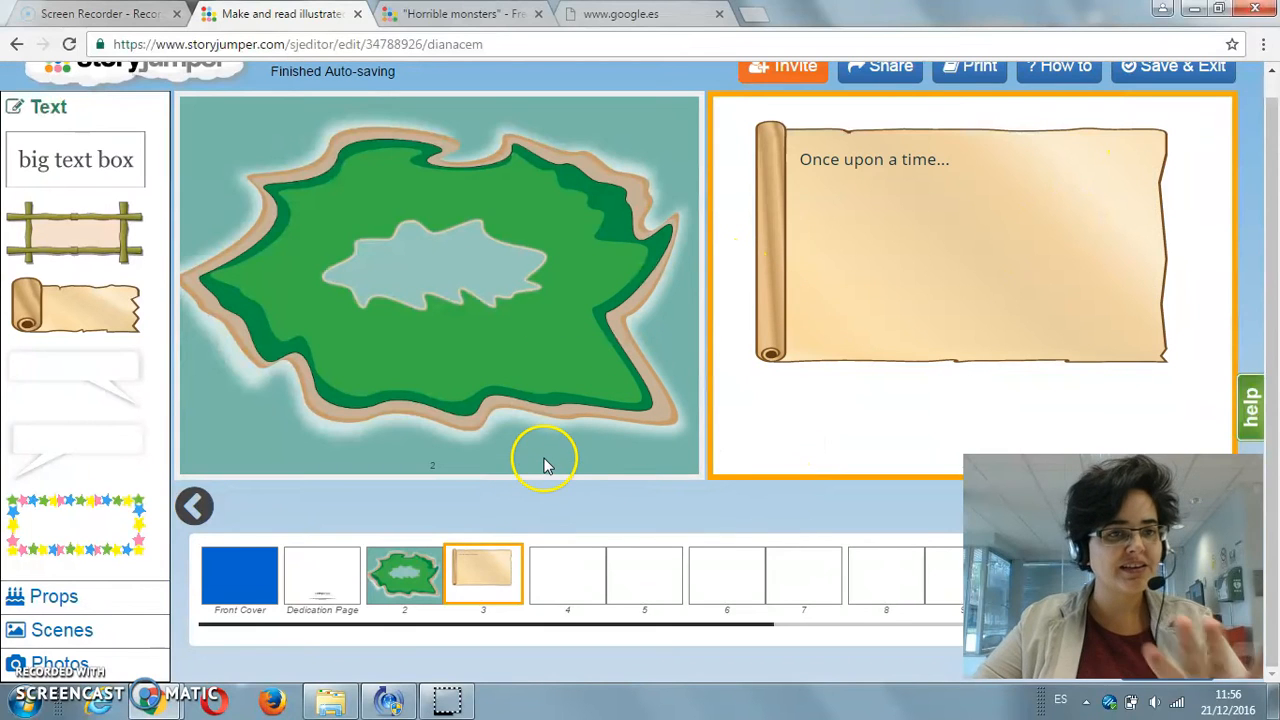
{"action": "left_click", "coordinate": [871, 245]}
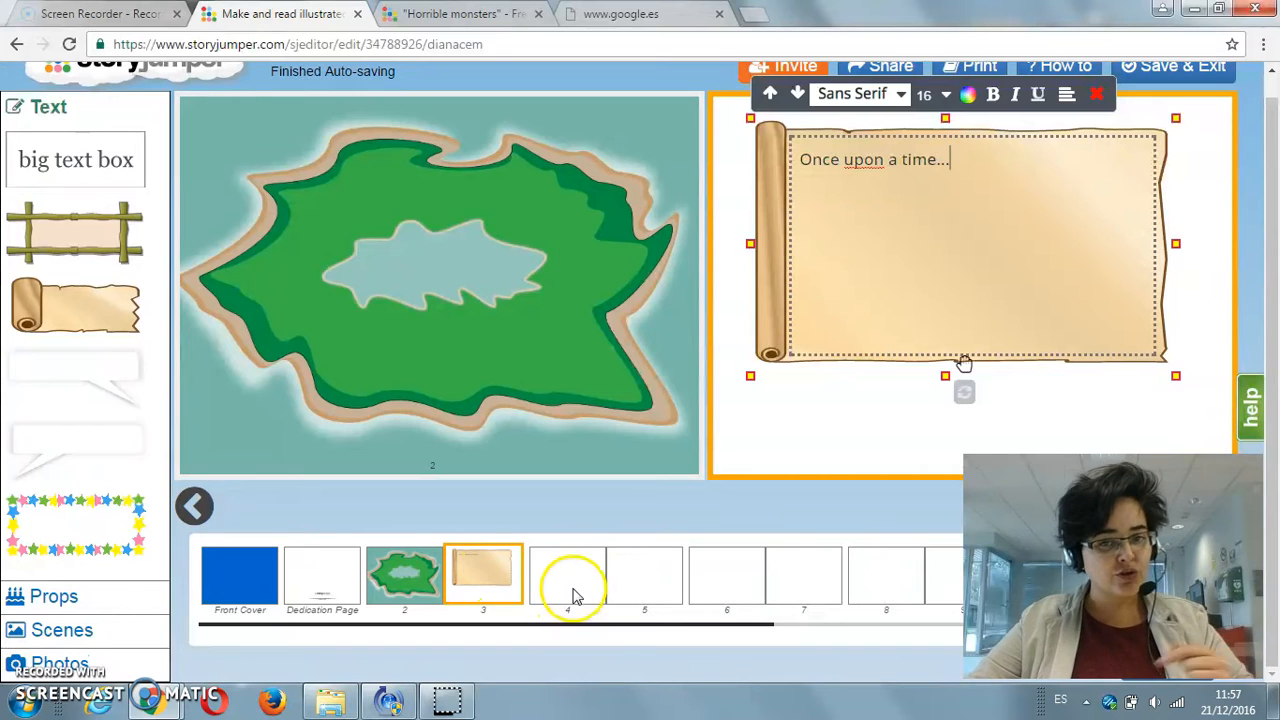
Step: Set page 4's background to the ship deck scene with two cannons and the bright blue sea
{"action": "left_click", "coordinate": [553, 577]}
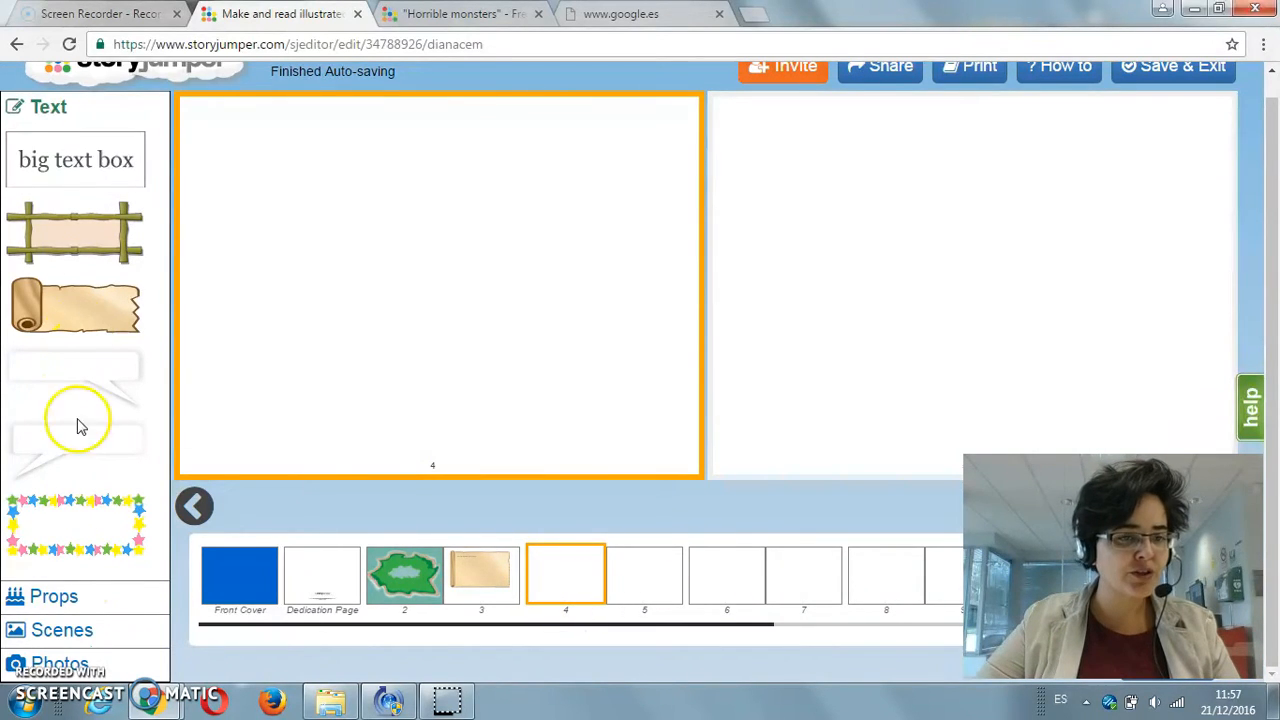
{"action": "left_click", "coordinate": [72, 628]}
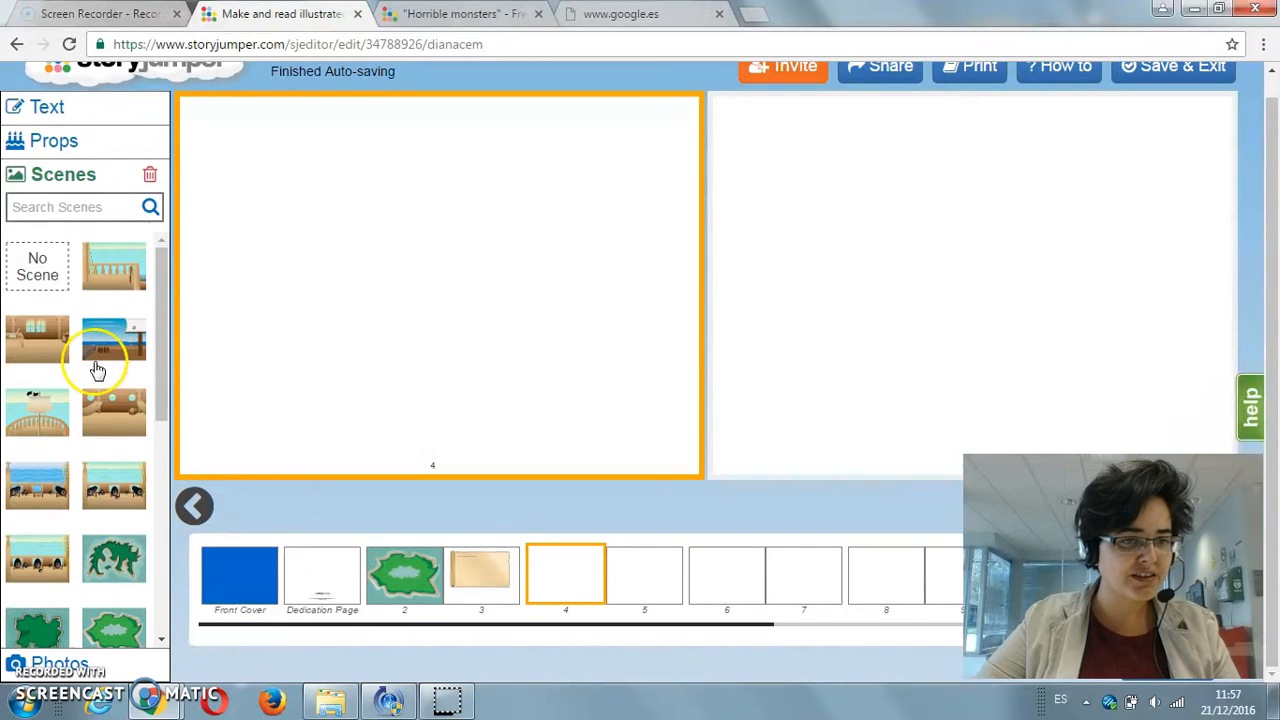
{"action": "left_click", "coordinate": [47, 500]}
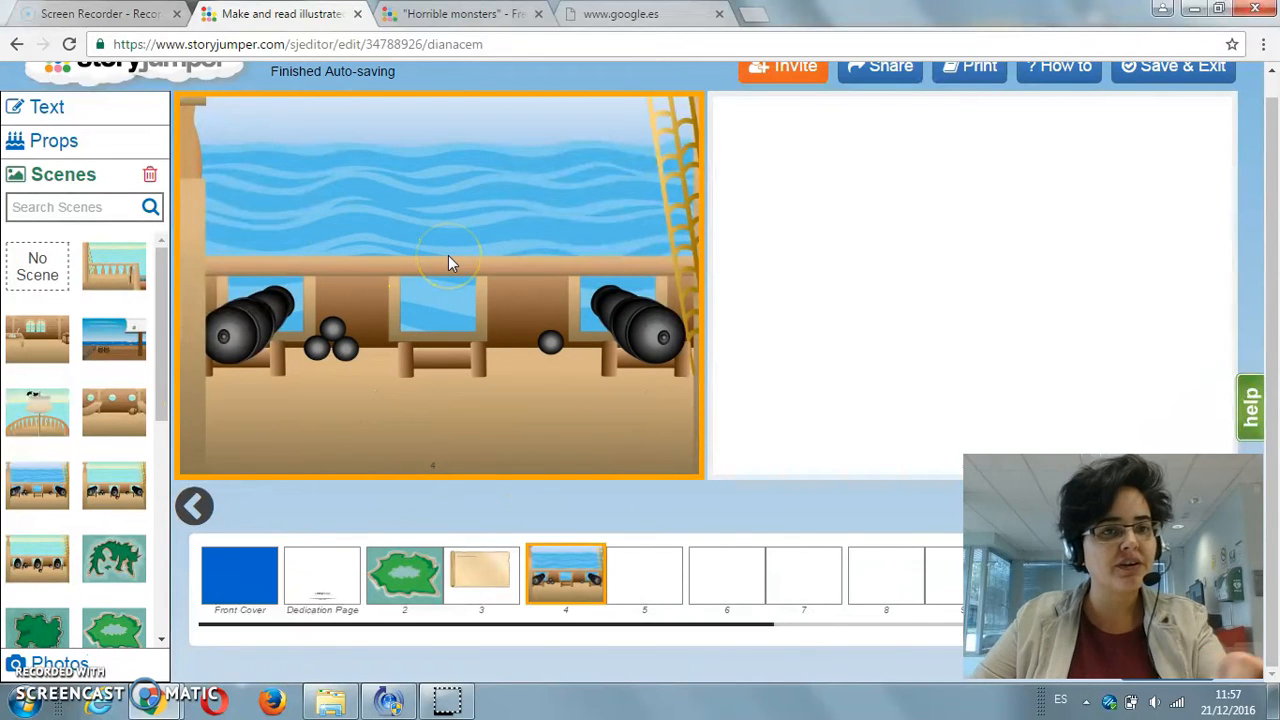
Step: Add the grey cat prop to page 4 and place it on the deck in front of the stacked cannonballs
{"action": "left_click", "coordinate": [47, 142]}
{"action": "left_click_drag", "start_coordinate": [153, 273], "coordinate": [166, 337]}
{"action": "left_click", "coordinate": [47, 342]}
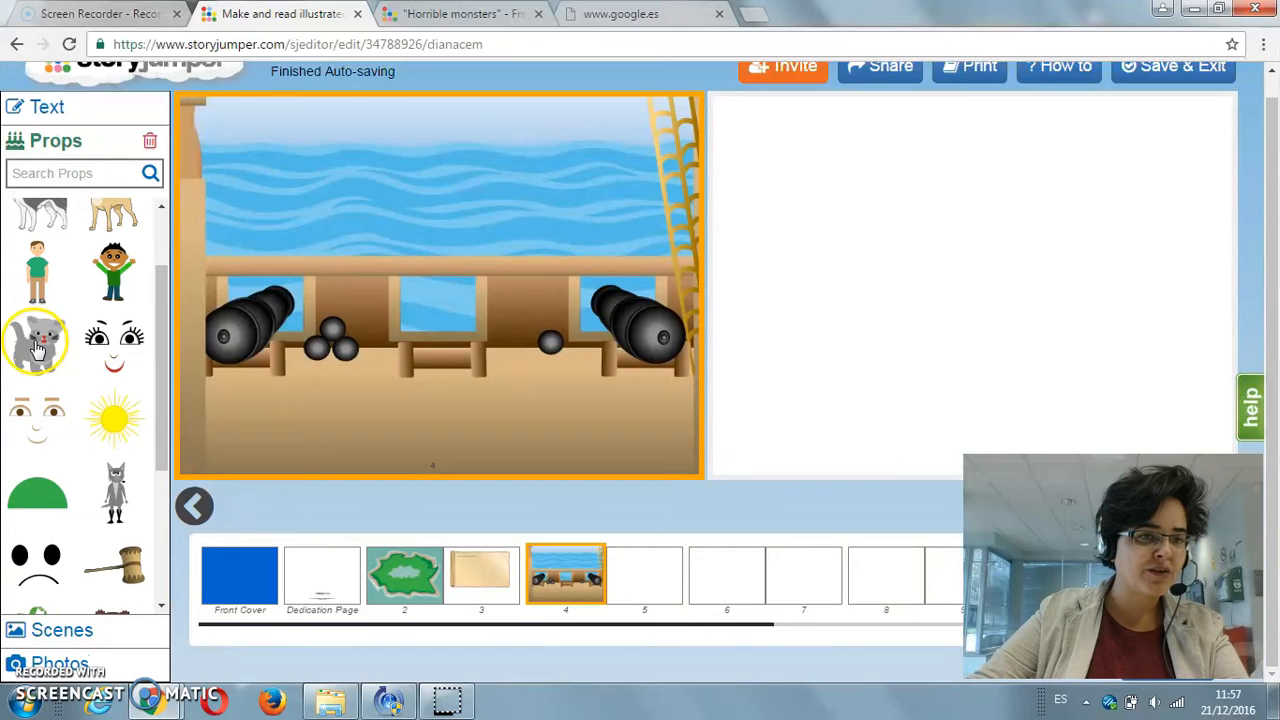
{"action": "left_click_drag", "start_coordinate": [214, 134], "coordinate": [288, 351]}
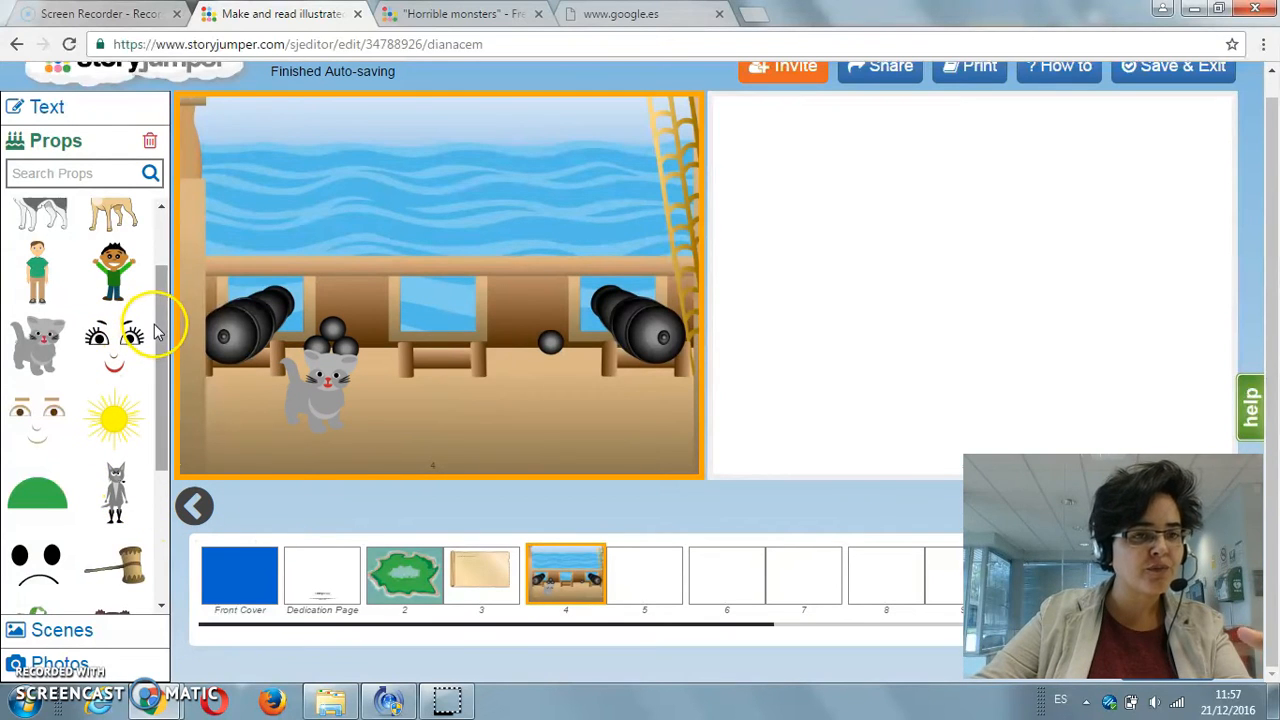
Step: Search the additional props for "pirates" and add the two parrot pirates, the black-hatted pirate and the two long-haired pirates to the collection
{"action": "left_click_drag", "start_coordinate": [168, 364], "coordinate": [175, 521]}
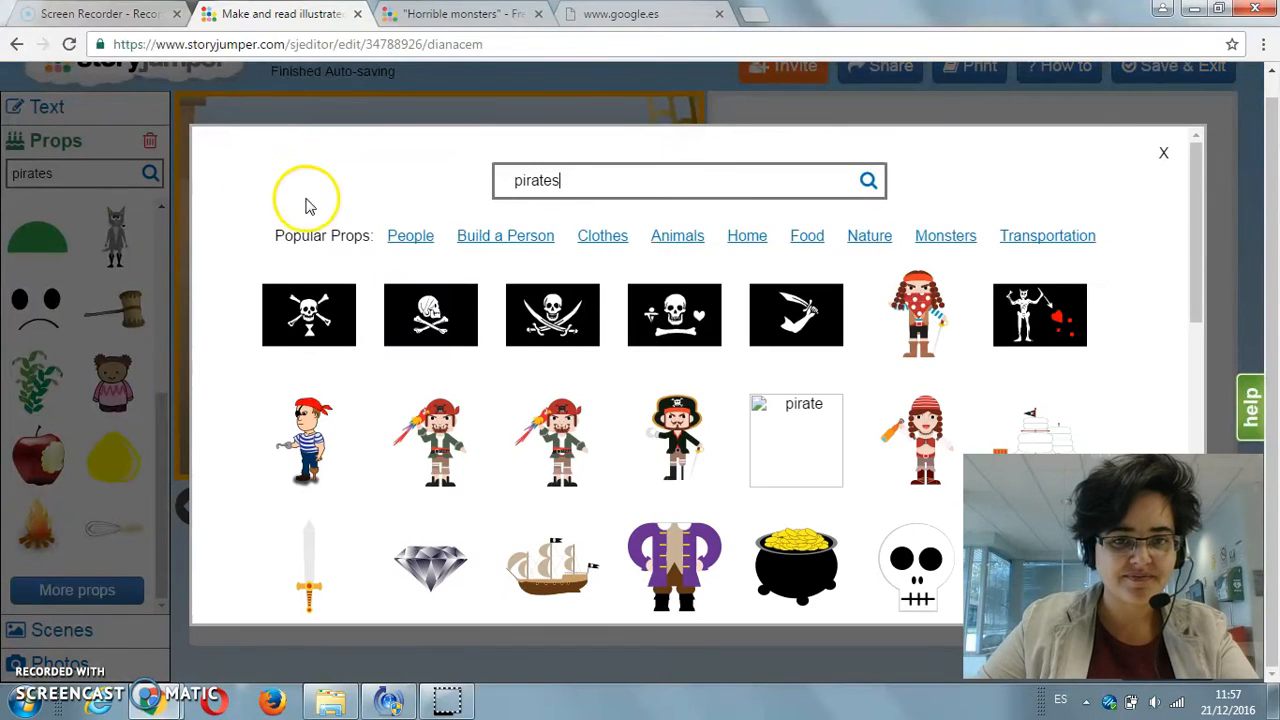
{"action": "scroll", "coordinate": [643, 365], "scroll_direction": "down", "scroll_amount": 1}
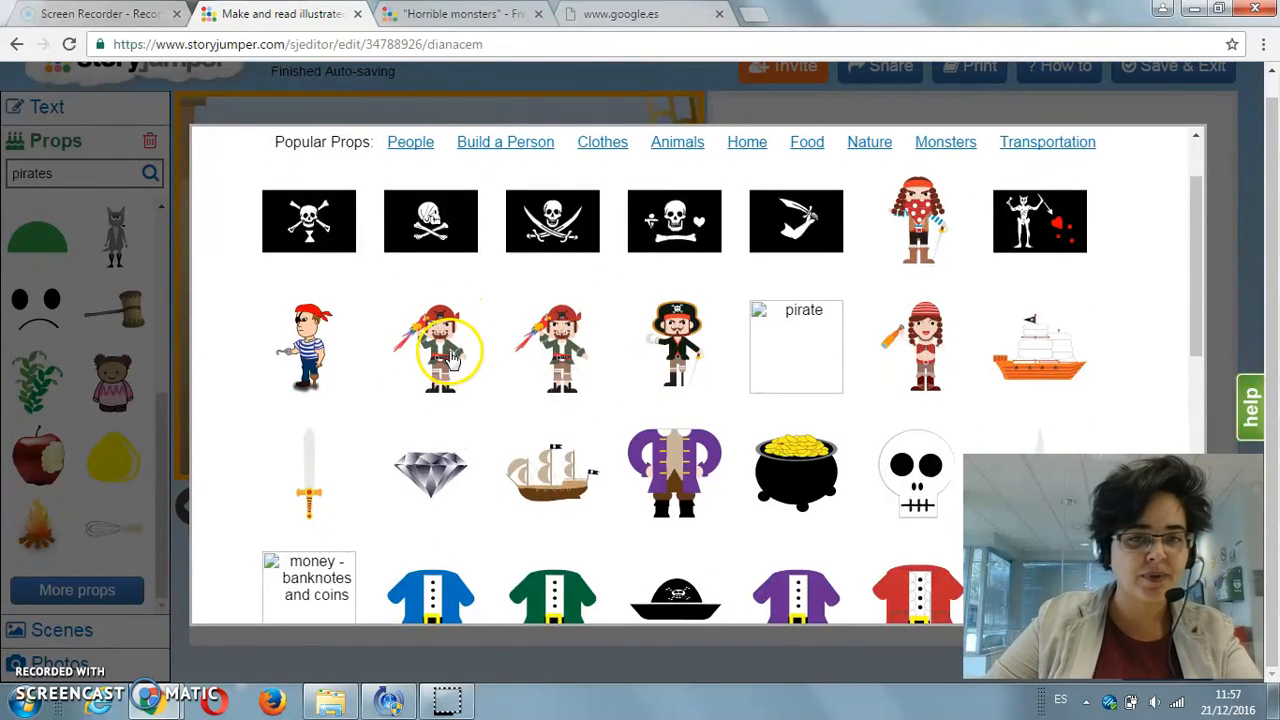
{"action": "left_click", "coordinate": [449, 358]}
{"action": "left_click", "coordinate": [553, 335]}
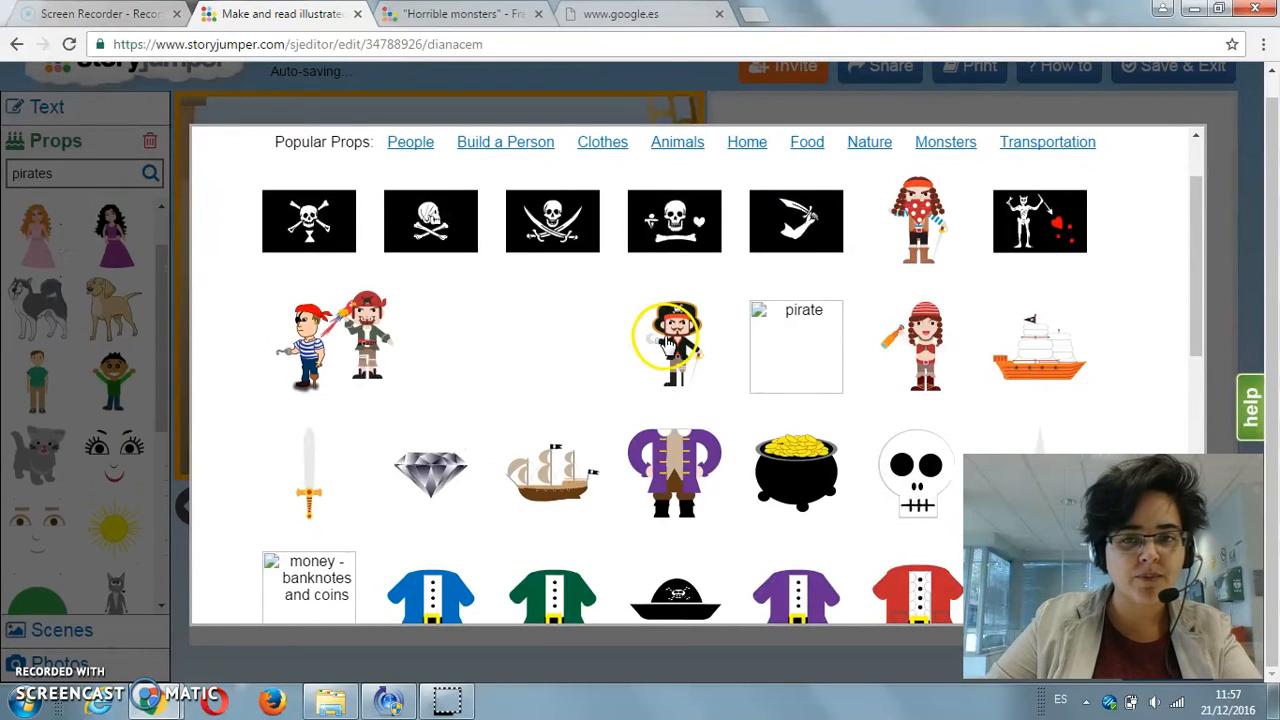
{"action": "left_click", "coordinate": [908, 212]}
{"action": "left_click", "coordinate": [922, 345]}
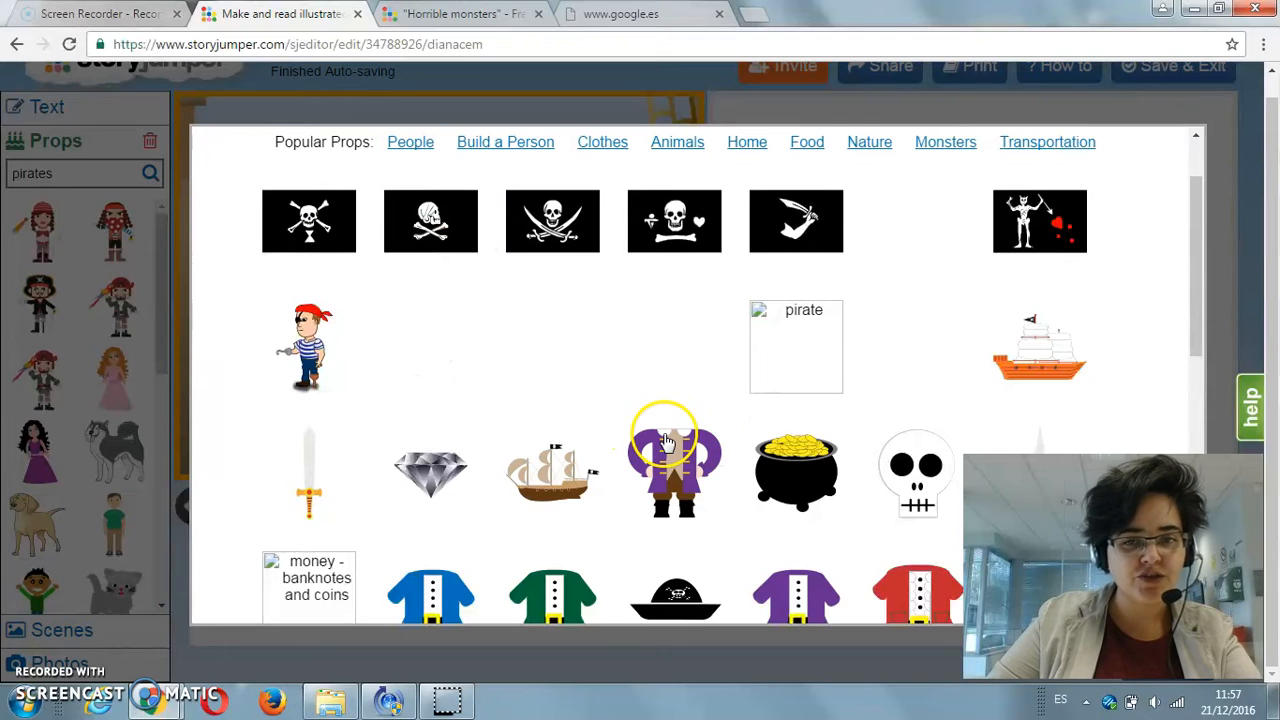
Step: Add the green parrot, open treasure chest, orange-handled dagger, eye patch, black pirate hat and blue pirate hat to the prop collection
{"action": "scroll", "coordinate": [670, 458], "scroll_direction": "down", "scroll_amount": 3}
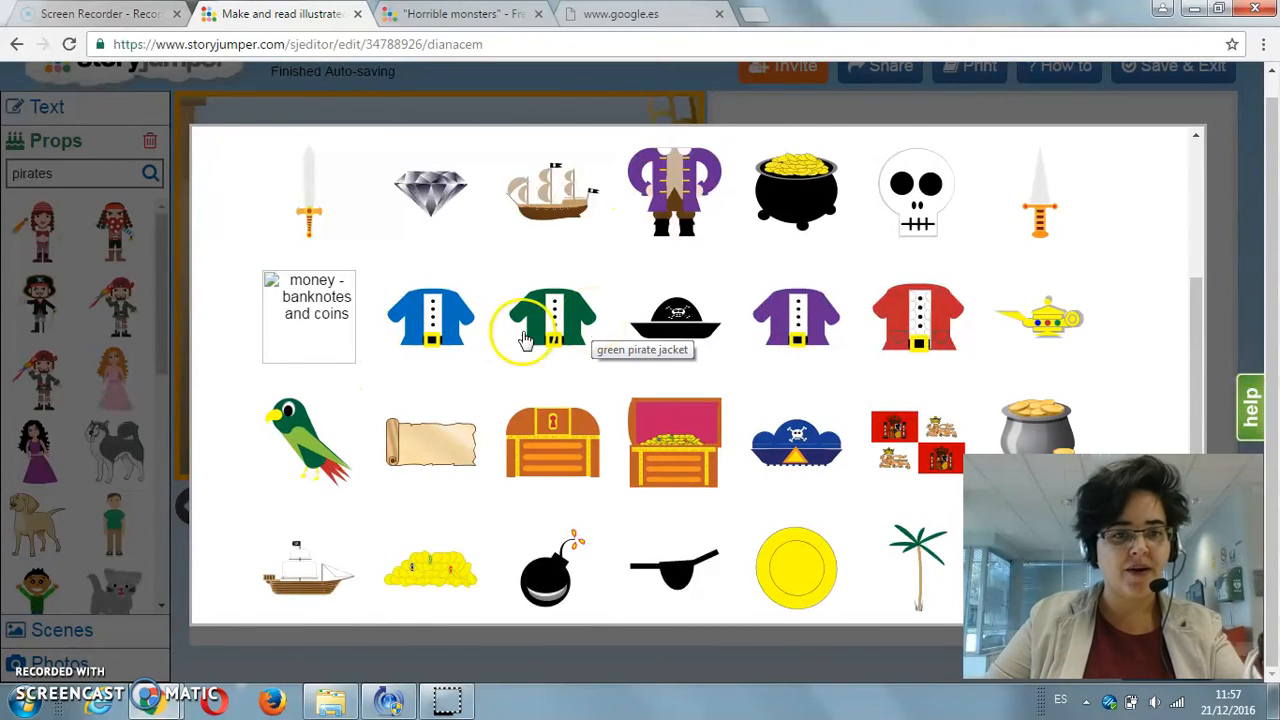
{"action": "left_click", "coordinate": [308, 440]}
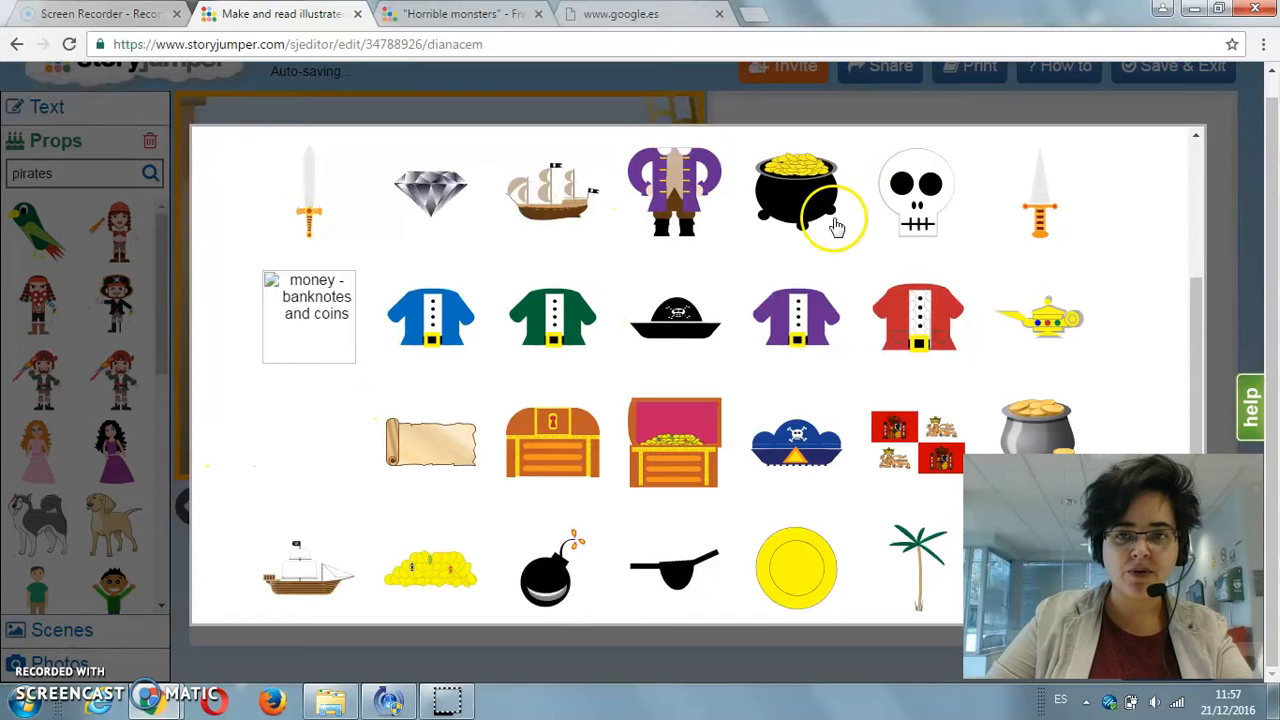
{"action": "left_click", "coordinate": [672, 455]}
{"action": "left_click", "coordinate": [1045, 215]}
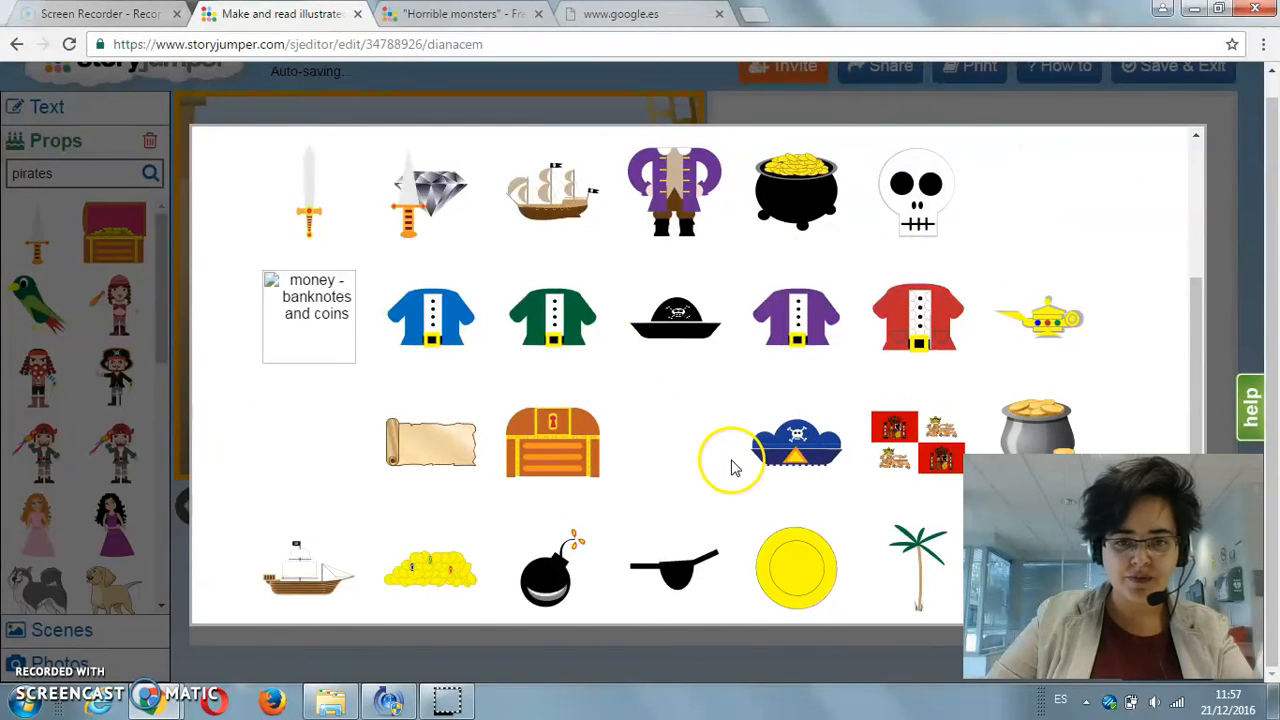
{"action": "scroll", "coordinate": [731, 466], "scroll_direction": "down", "scroll_amount": 2}
{"action": "left_click", "coordinate": [672, 385]}
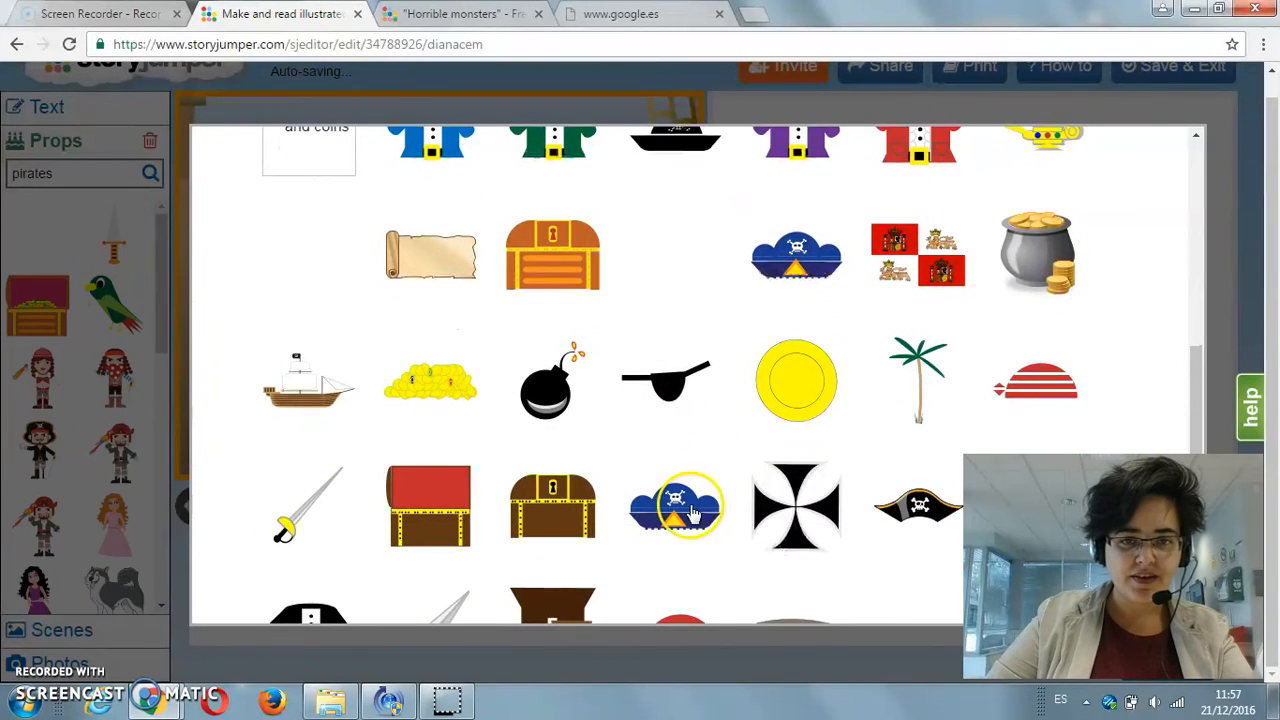
{"action": "left_click", "coordinate": [898, 507]}
{"action": "left_click", "coordinate": [794, 255]}
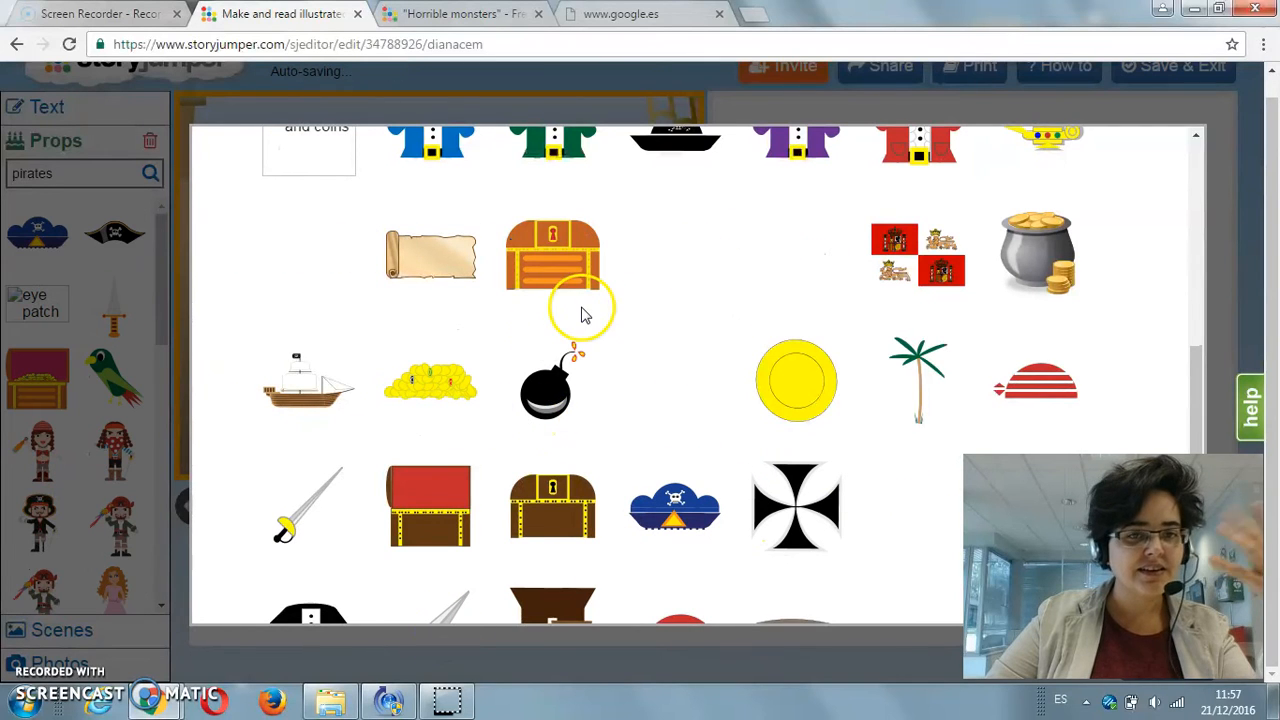
Step: Look through the remaining pirate props and return to page 4 in the book editor
{"action": "scroll", "coordinate": [195, 507], "scroll_direction": "down", "scroll_amount": 1}
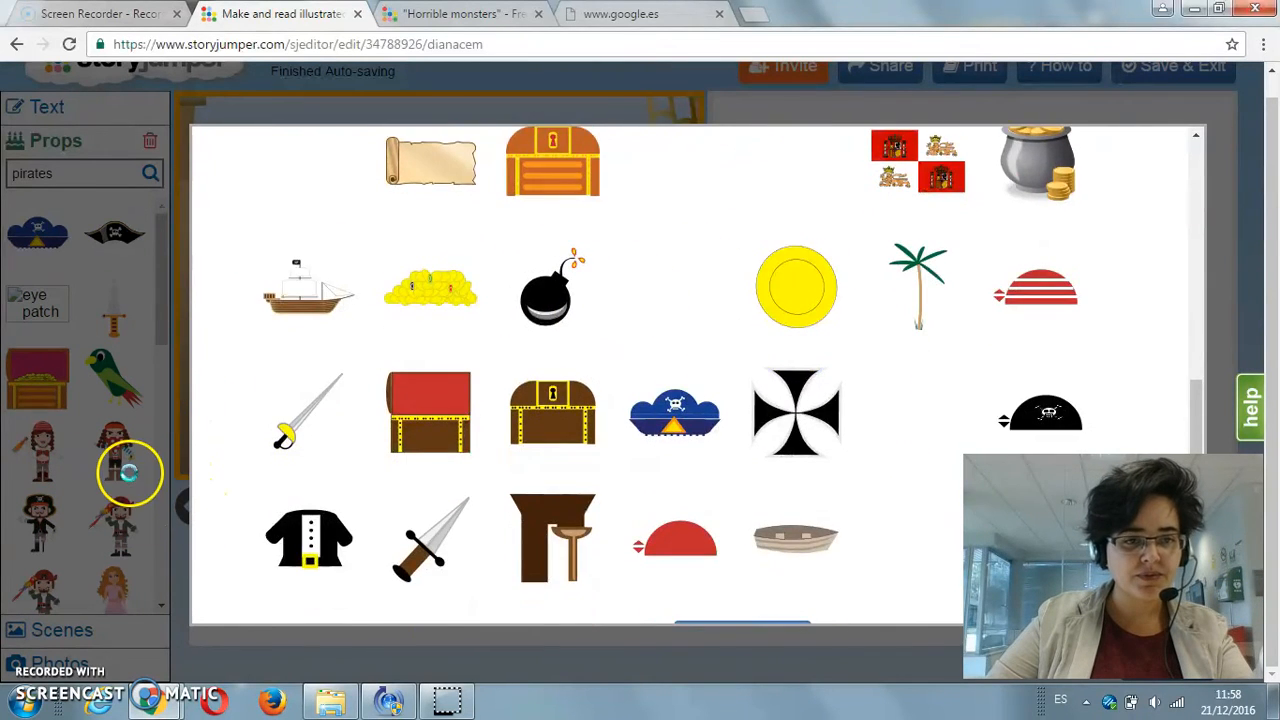
{"action": "left_click", "coordinate": [129, 473]}
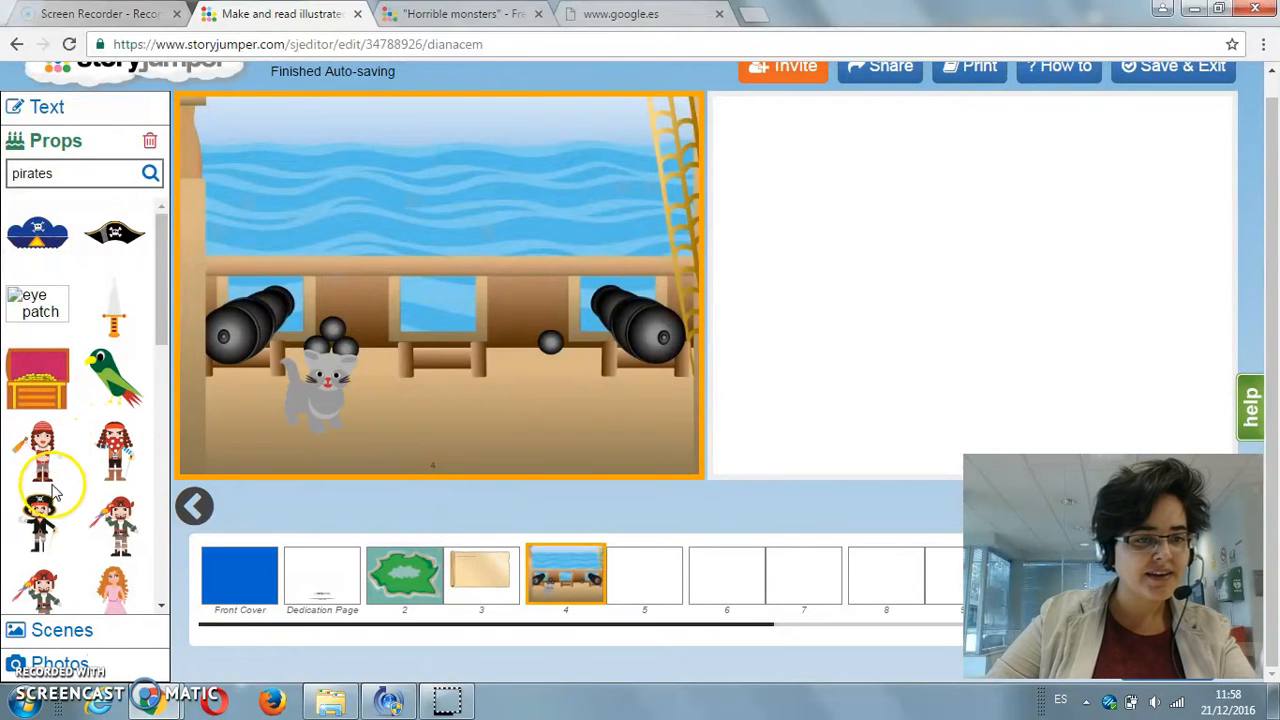
Step: Try to add the black-hatted pirate to the middle of page 4 and enlarge it
{"action": "left_click", "coordinate": [38, 518]}
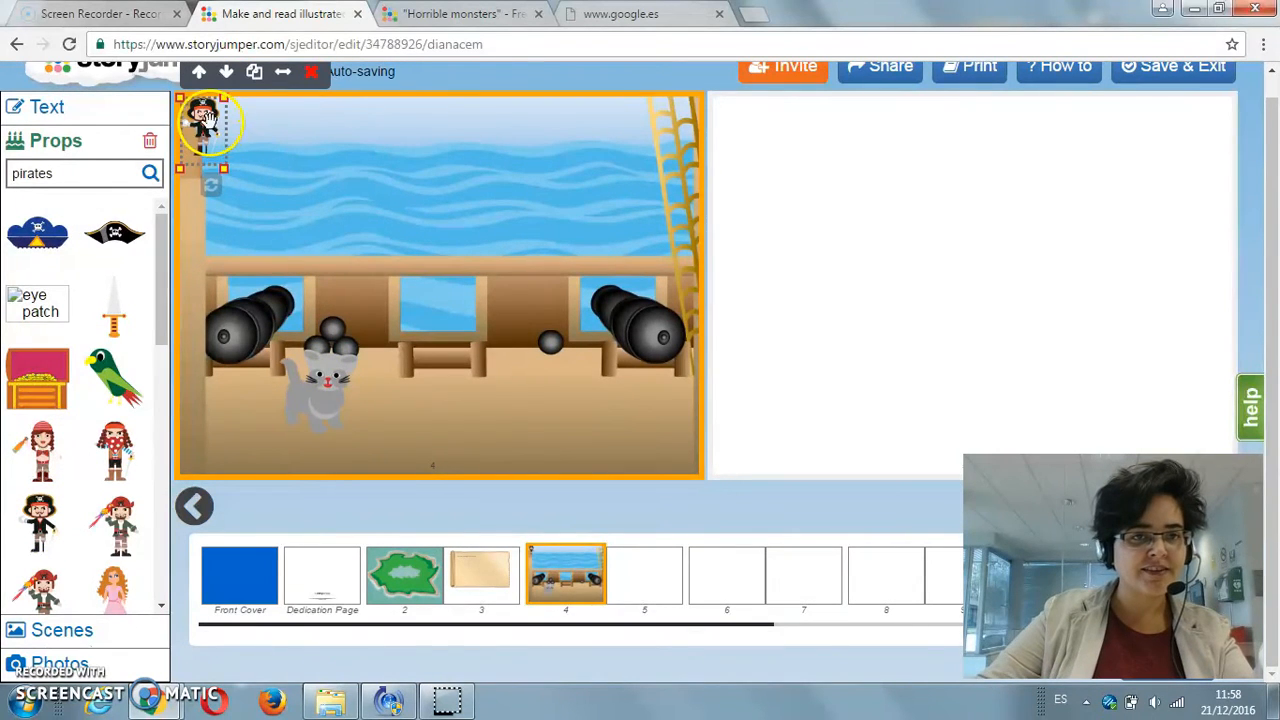
{"action": "left_click_drag", "start_coordinate": [198, 118], "coordinate": [447, 215]}
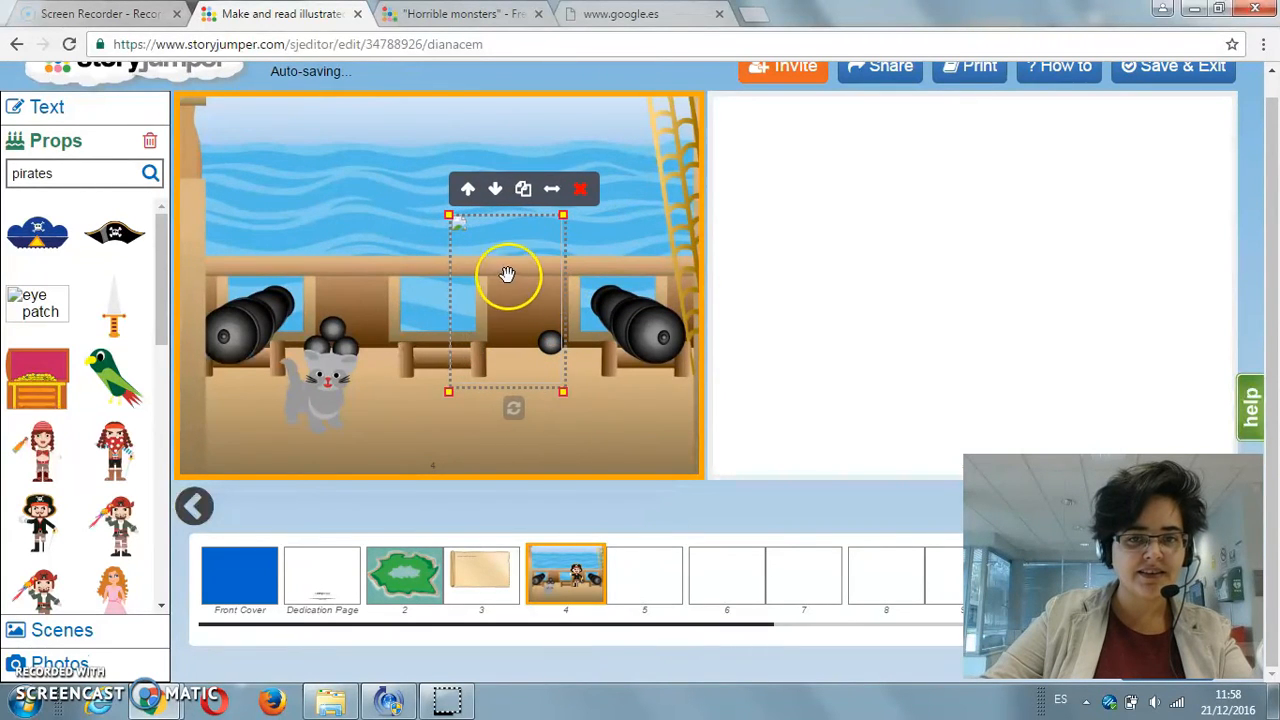
{"action": "left_click_drag", "start_coordinate": [509, 274], "coordinate": [463, 288]}
{"action": "left_click", "coordinate": [532, 202]}
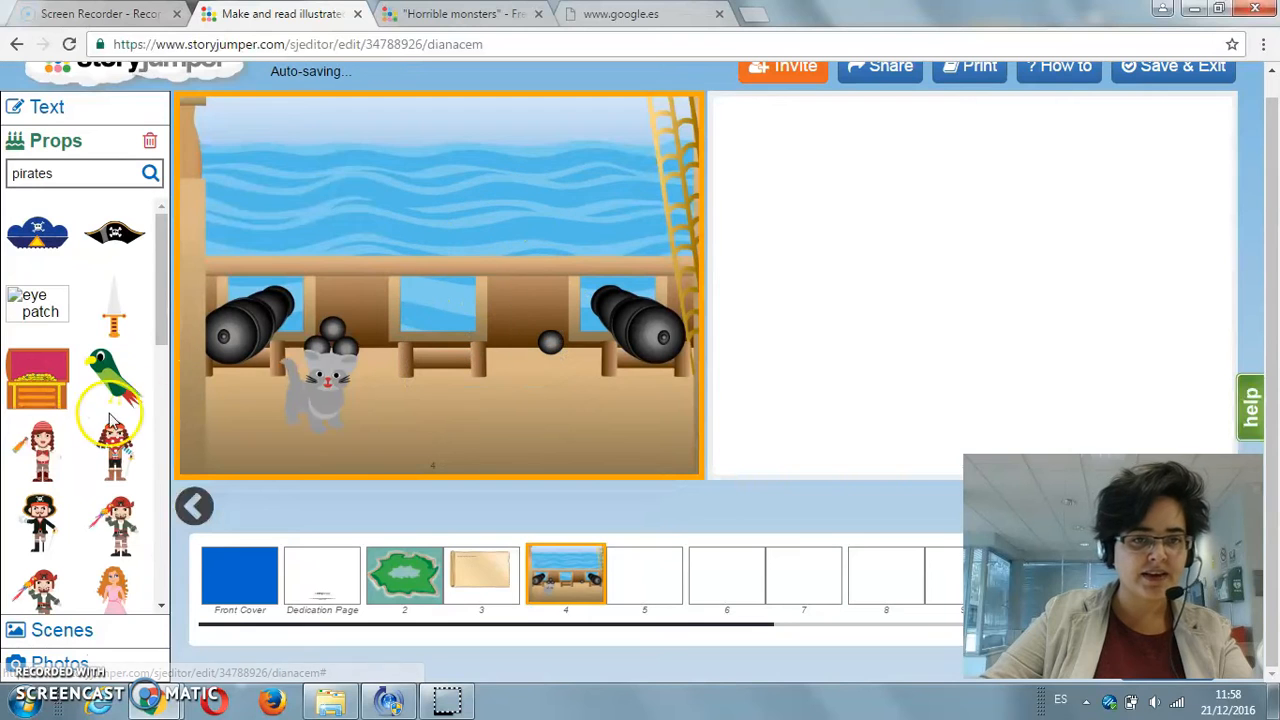
Step: Add the pirate with the red polka-dot scarf to page 4, enlarge it and try out the horizontal flip
{"action": "left_click", "coordinate": [114, 450]}
{"action": "left_click_drag", "start_coordinate": [194, 129], "coordinate": [429, 274]}
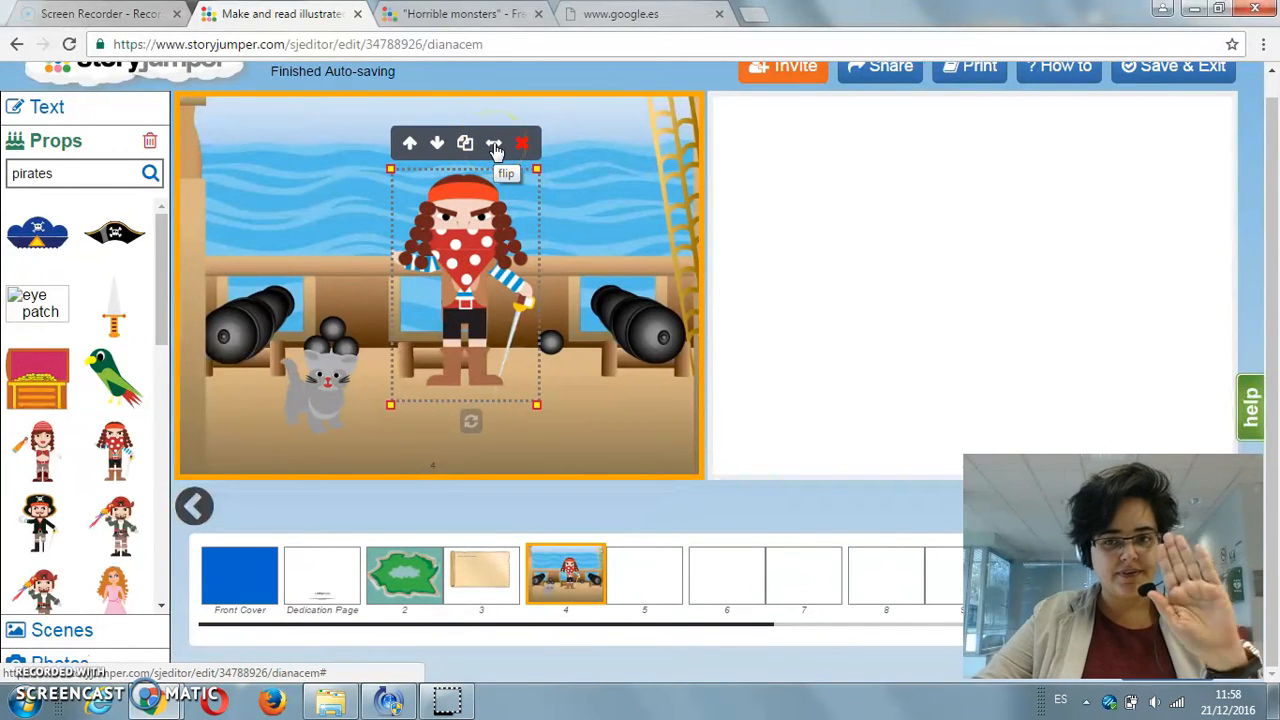
{"action": "left_click", "coordinate": [494, 147]}
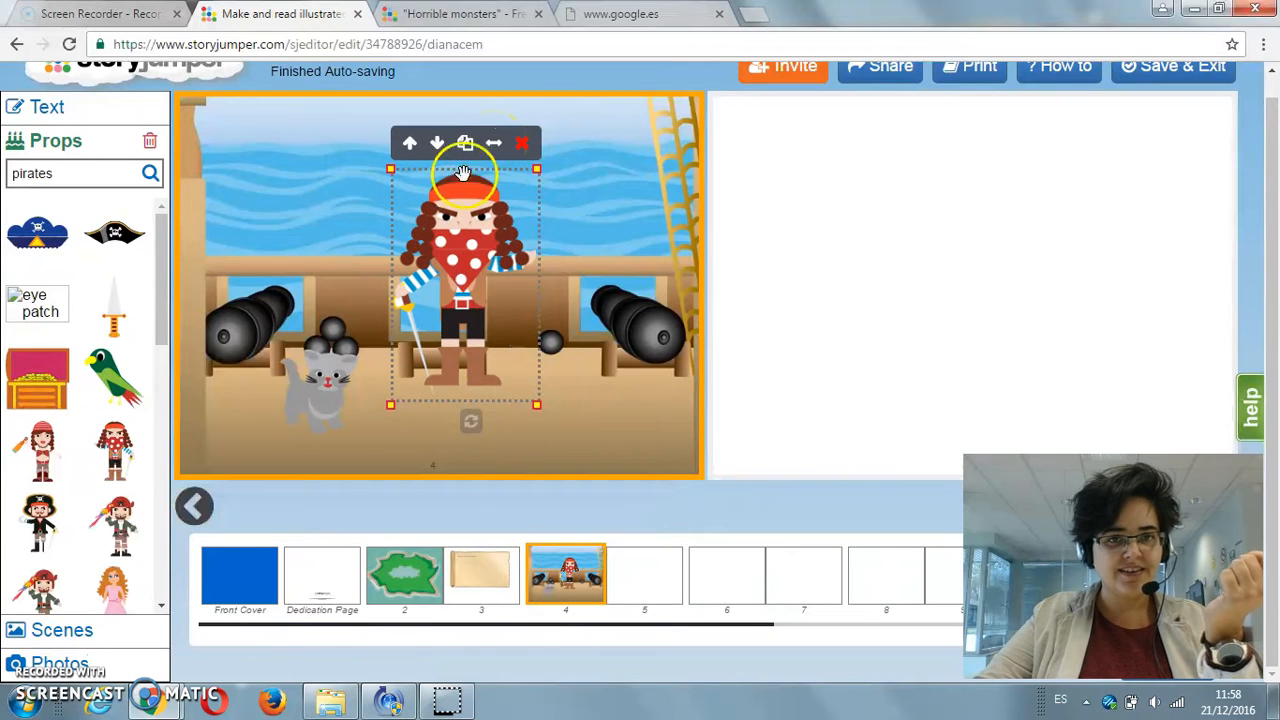
{"action": "left_click", "coordinate": [494, 147]}
Step: Overlap the pirate with the cat to try out the layer order, and place the pirate in the middle of the deck
{"action": "left_click_drag", "start_coordinate": [463, 280], "coordinate": [368, 370]}
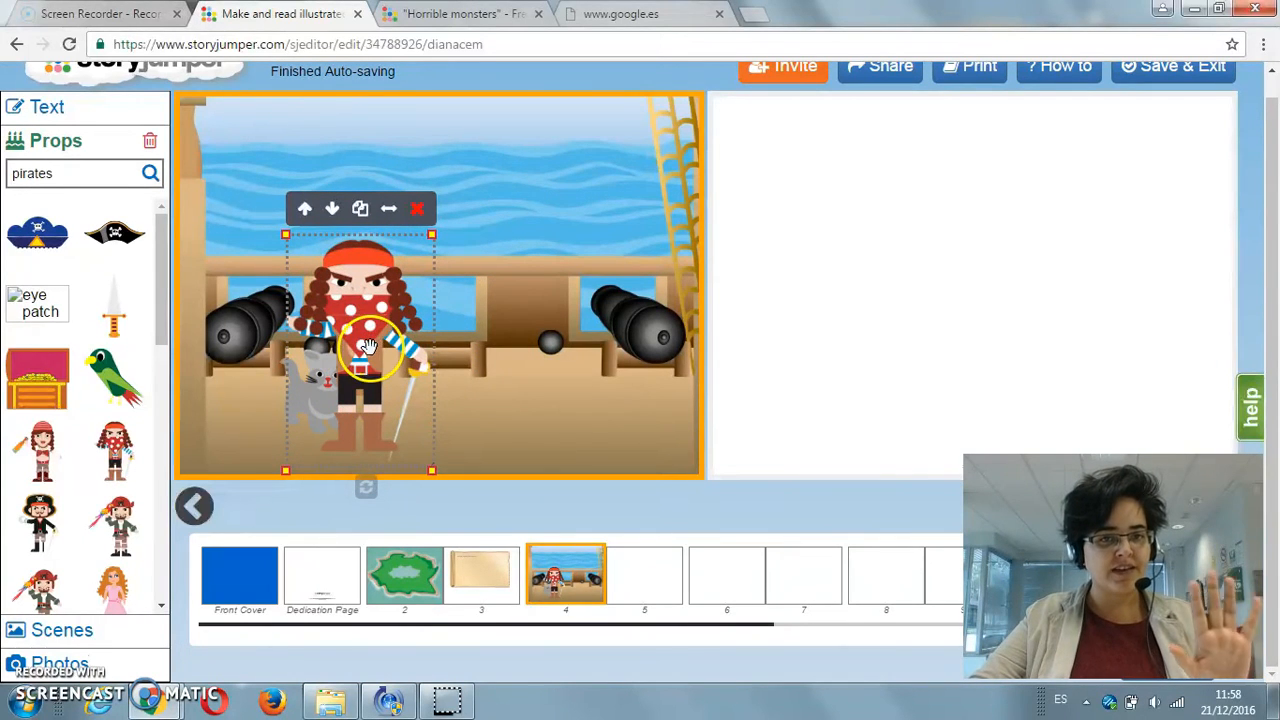
{"action": "left_click_drag", "start_coordinate": [367, 347], "coordinate": [355, 349]}
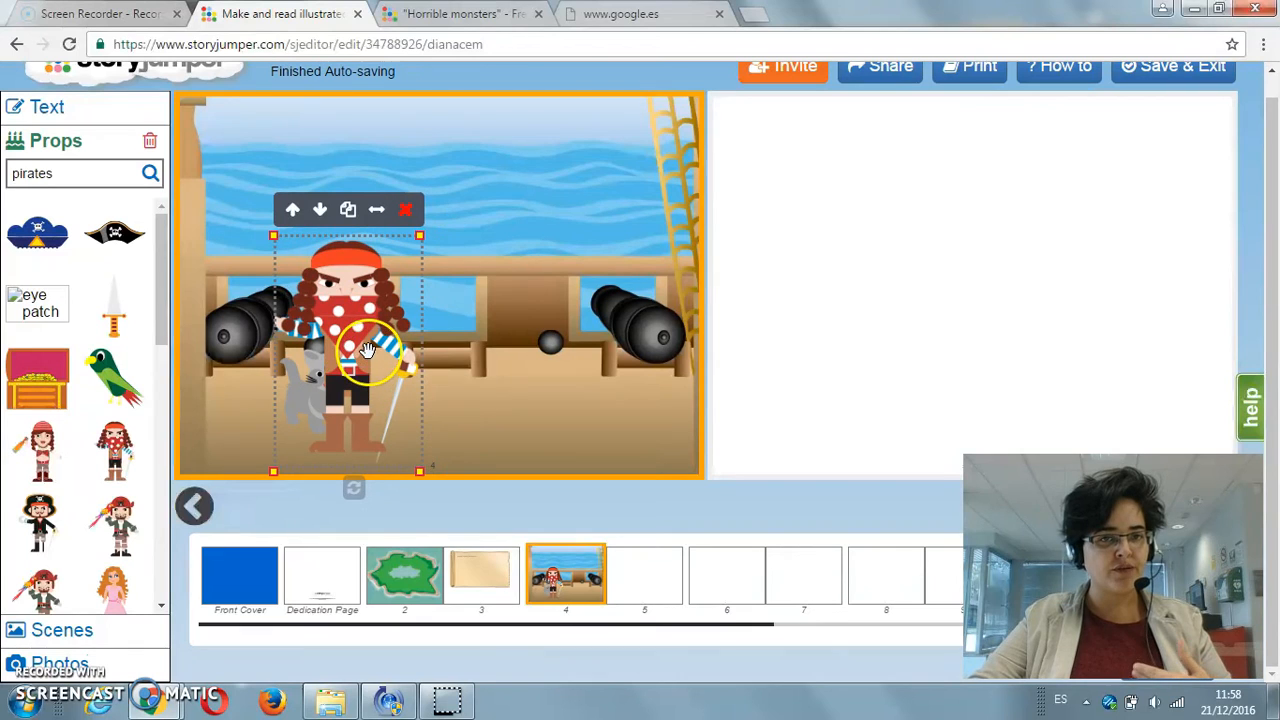
{"action": "left_click", "coordinate": [319, 211]}
{"action": "left_click", "coordinate": [293, 211]}
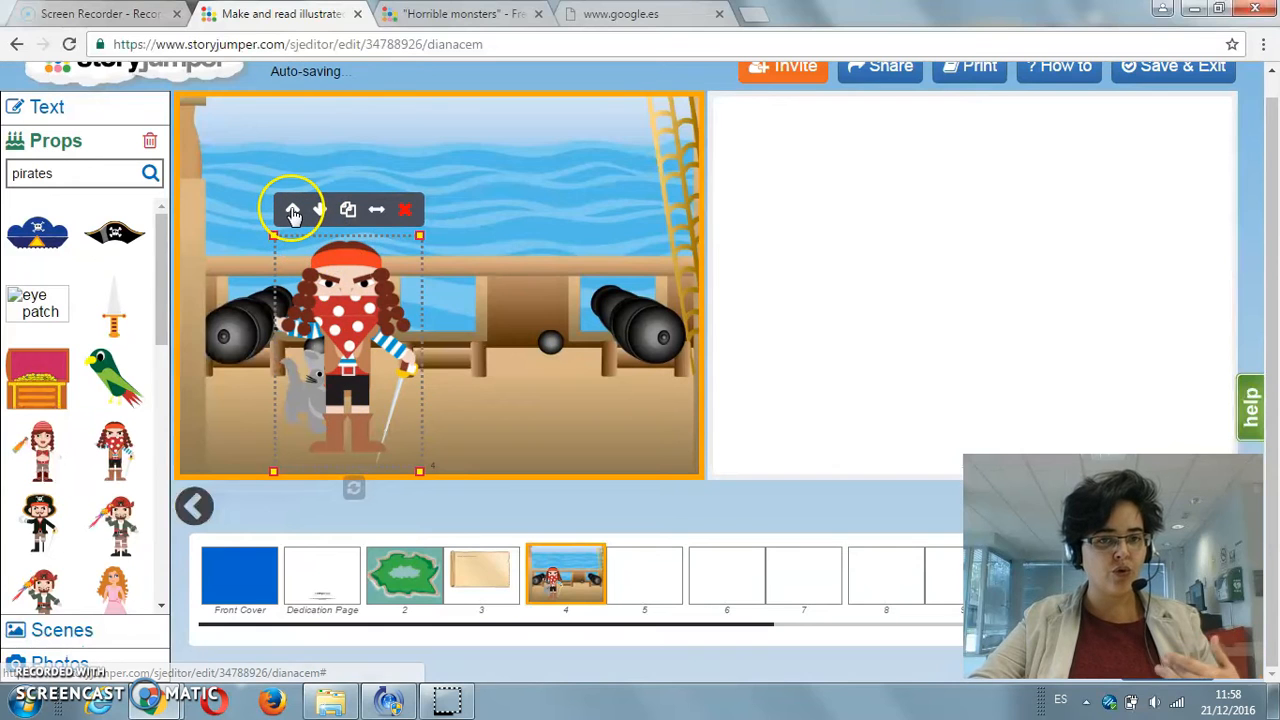
{"action": "left_click", "coordinate": [316, 208]}
{"action": "left_click_drag", "start_coordinate": [351, 322], "coordinate": [448, 300]}
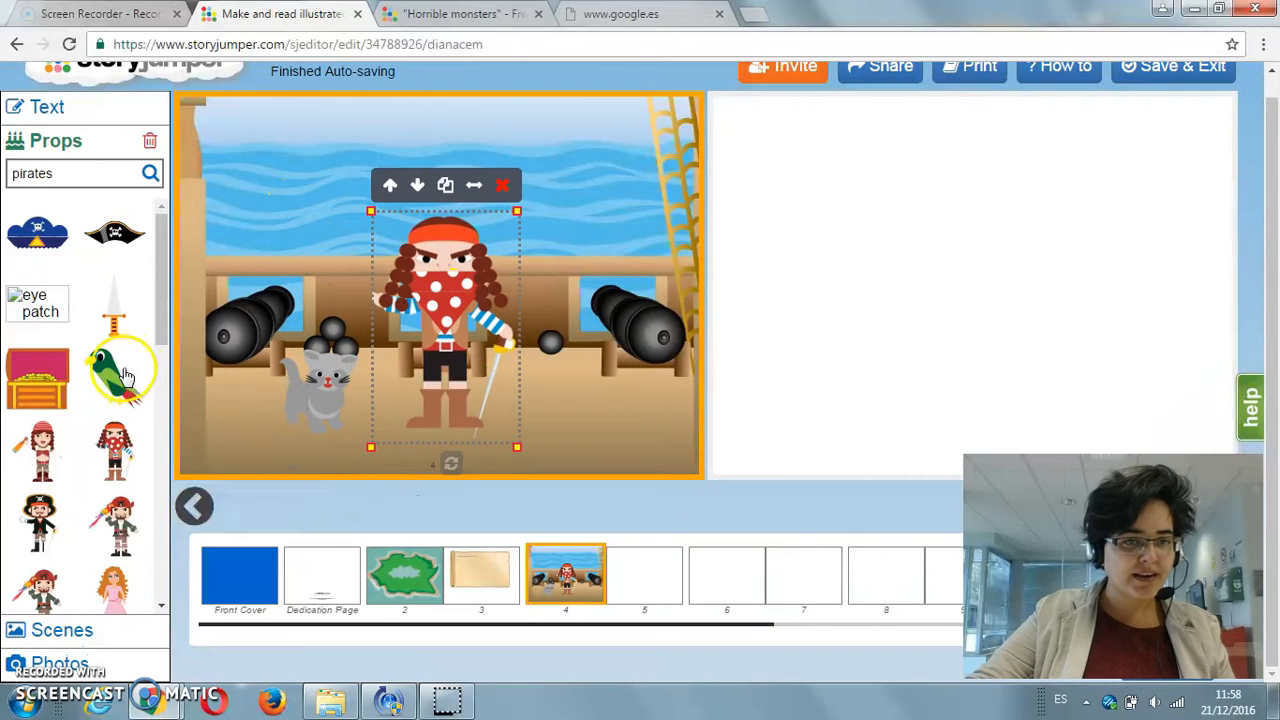
Step: Add the green parrot to page 4 and place it on the pirate's shoulder
{"action": "left_click", "coordinate": [115, 372]}
{"action": "left_click_drag", "start_coordinate": [214, 140], "coordinate": [504, 306]}
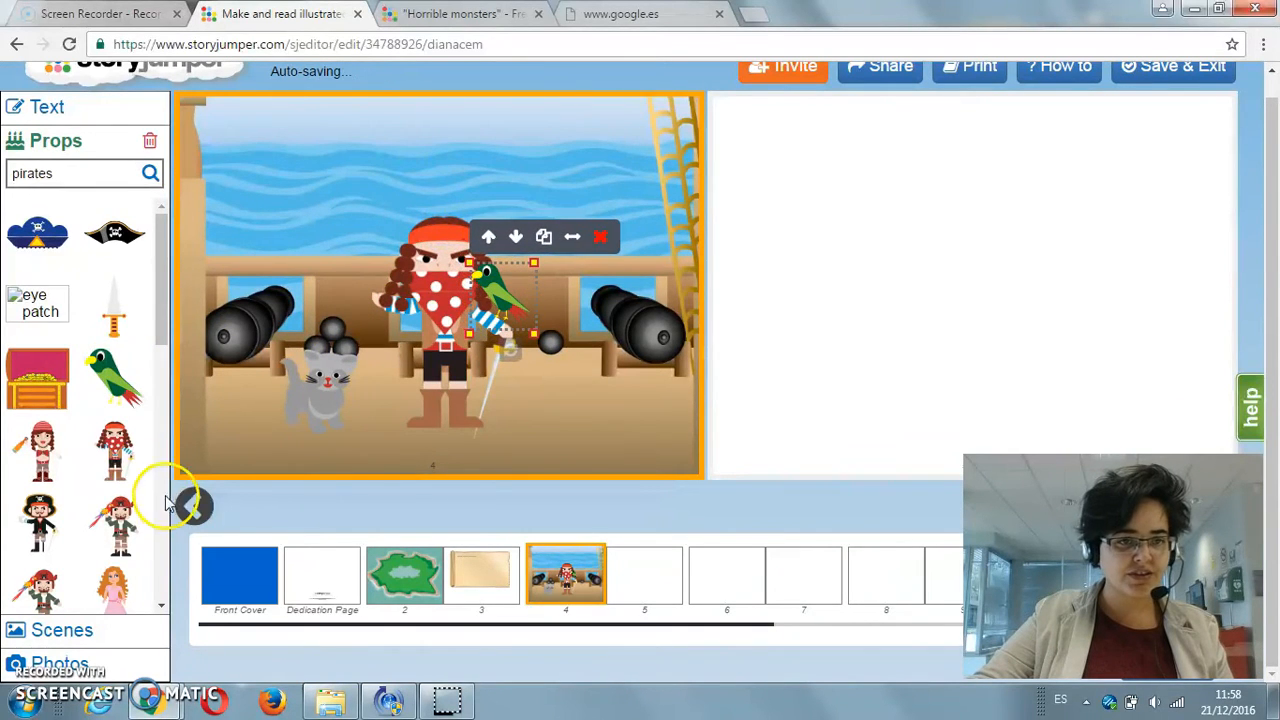
Step: Try to add the open treasure chest and the orange-handled dagger to page 4
{"action": "left_click", "coordinate": [38, 378]}
{"action": "left_click_drag", "start_coordinate": [217, 138], "coordinate": [258, 400]}
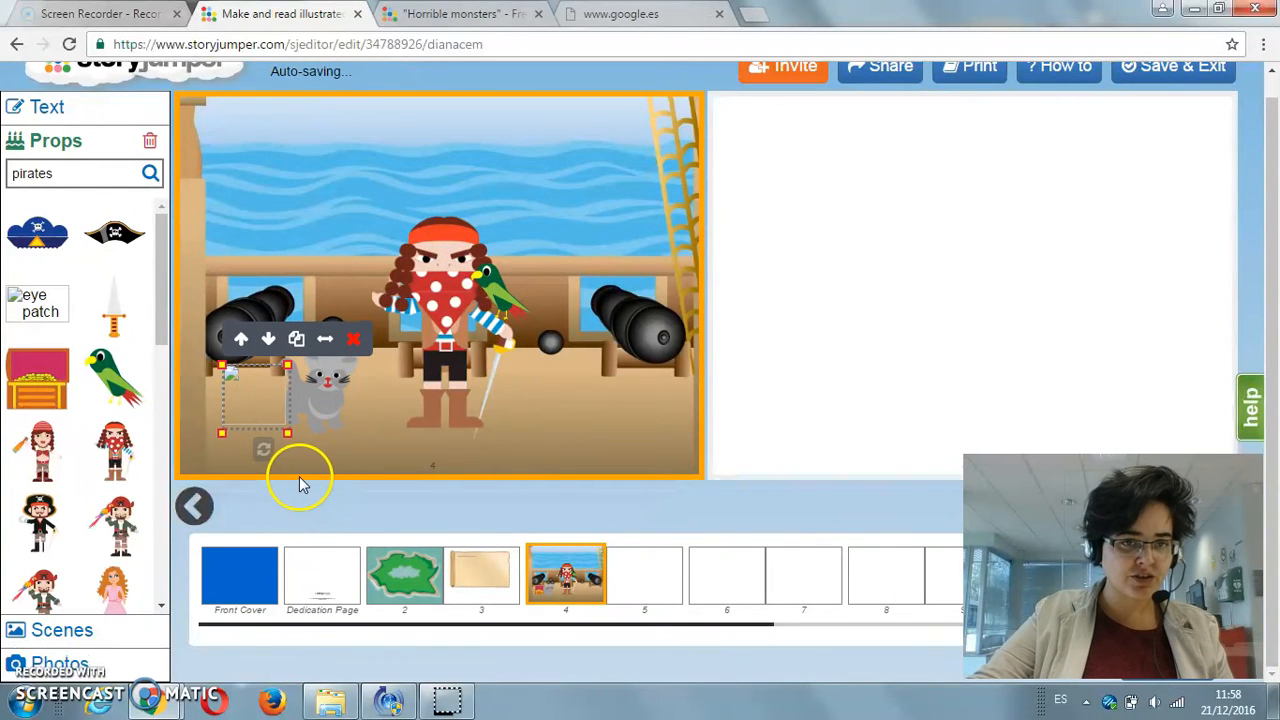
{"action": "left_click", "coordinate": [352, 341]}
{"action": "left_click", "coordinate": [50, 312]}
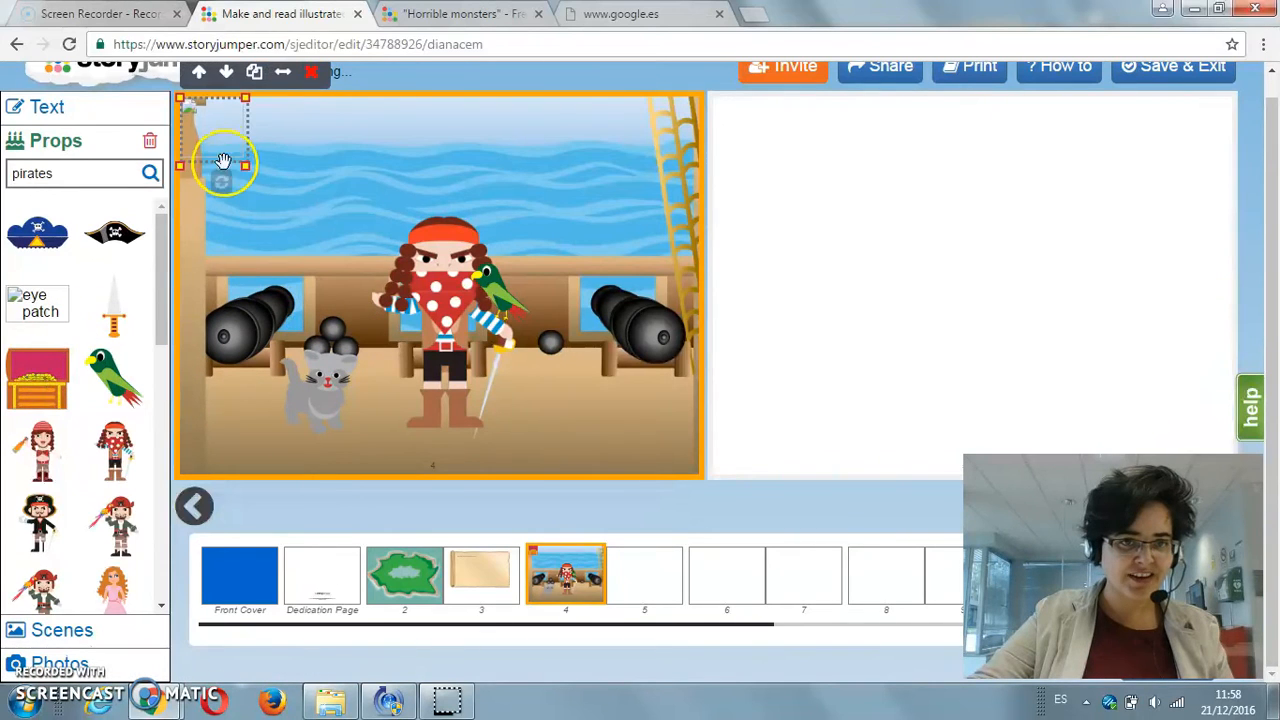
{"action": "left_click_drag", "start_coordinate": [218, 127], "coordinate": [266, 201]}
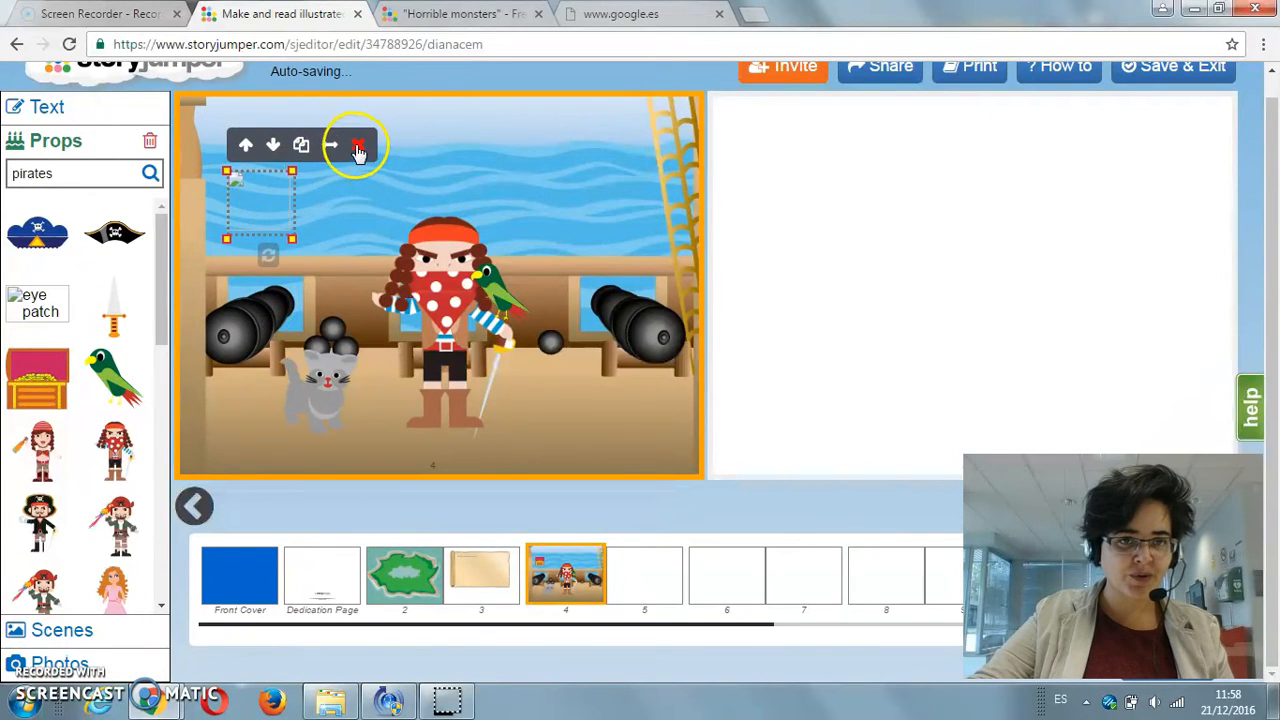
{"action": "left_click", "coordinate": [358, 148]}
{"action": "left_click", "coordinate": [114, 314]}
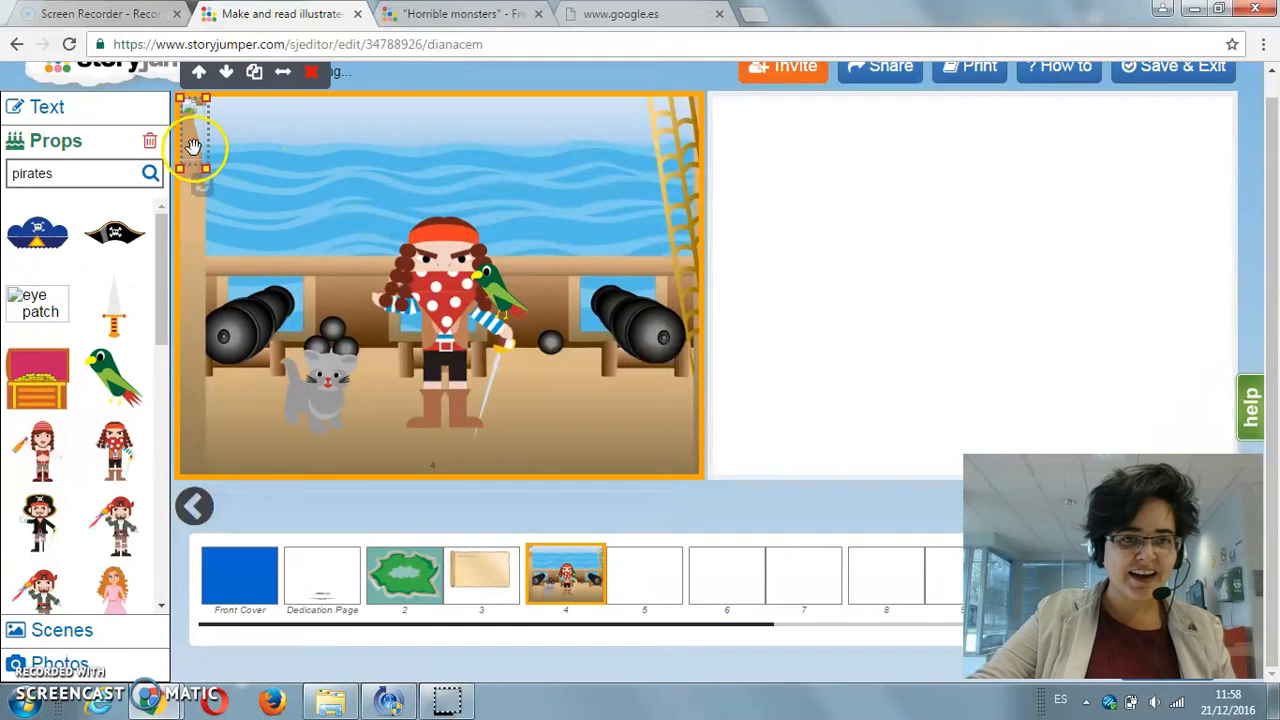
{"action": "left_click_drag", "start_coordinate": [193, 147], "coordinate": [229, 163]}
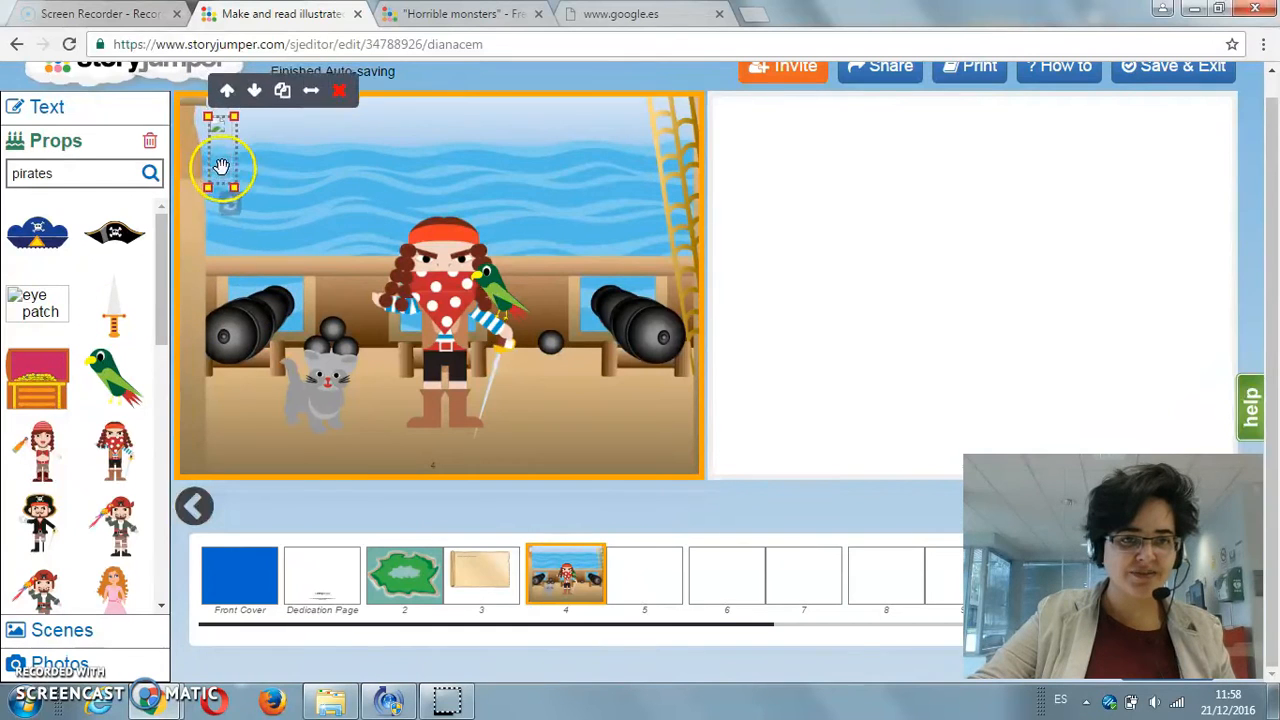
{"action": "left_click", "coordinate": [338, 105]}
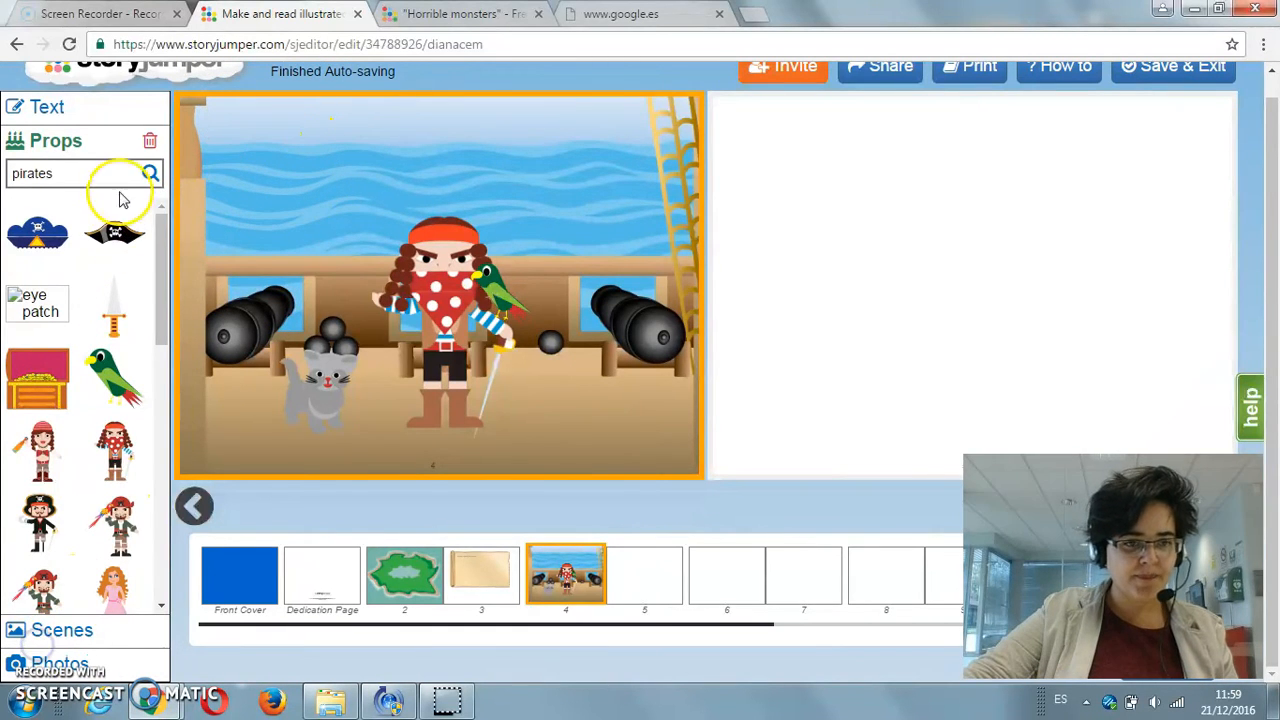
Step: Try to position and resize the black pirate hat on the pirate's head
{"action": "left_click", "coordinate": [114, 230]}
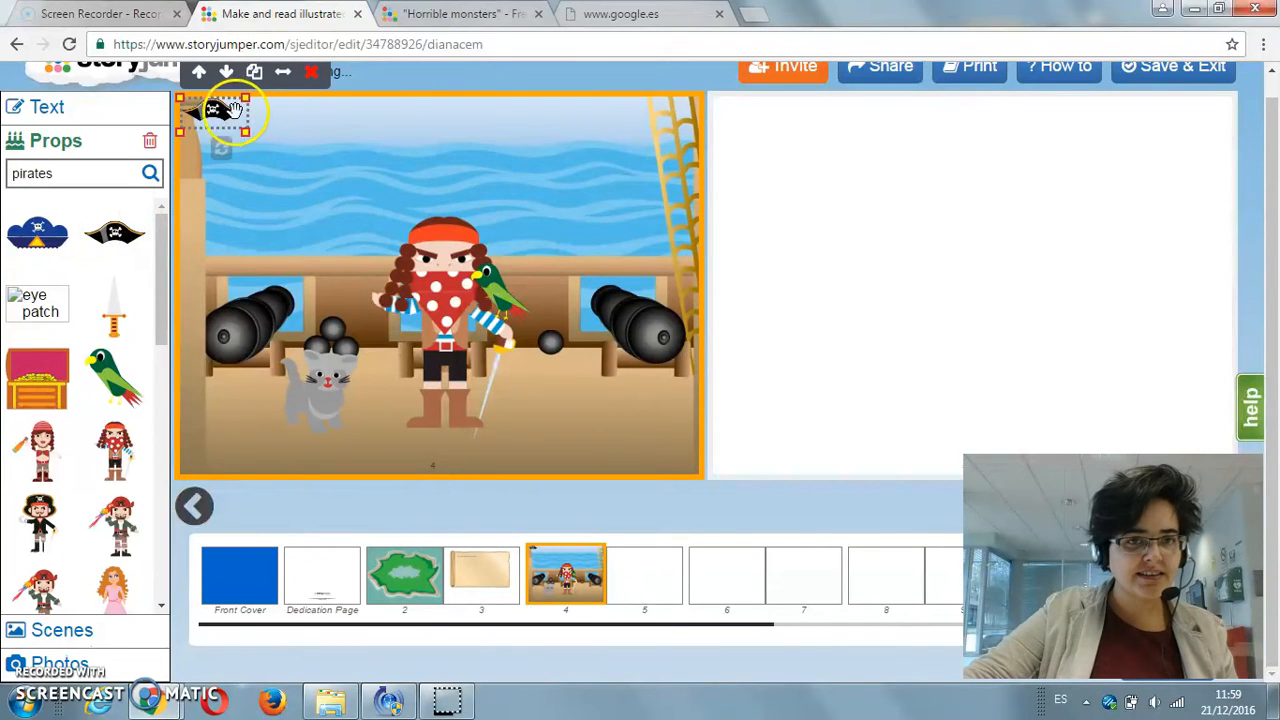
{"action": "left_click_drag", "start_coordinate": [232, 110], "coordinate": [484, 220]}
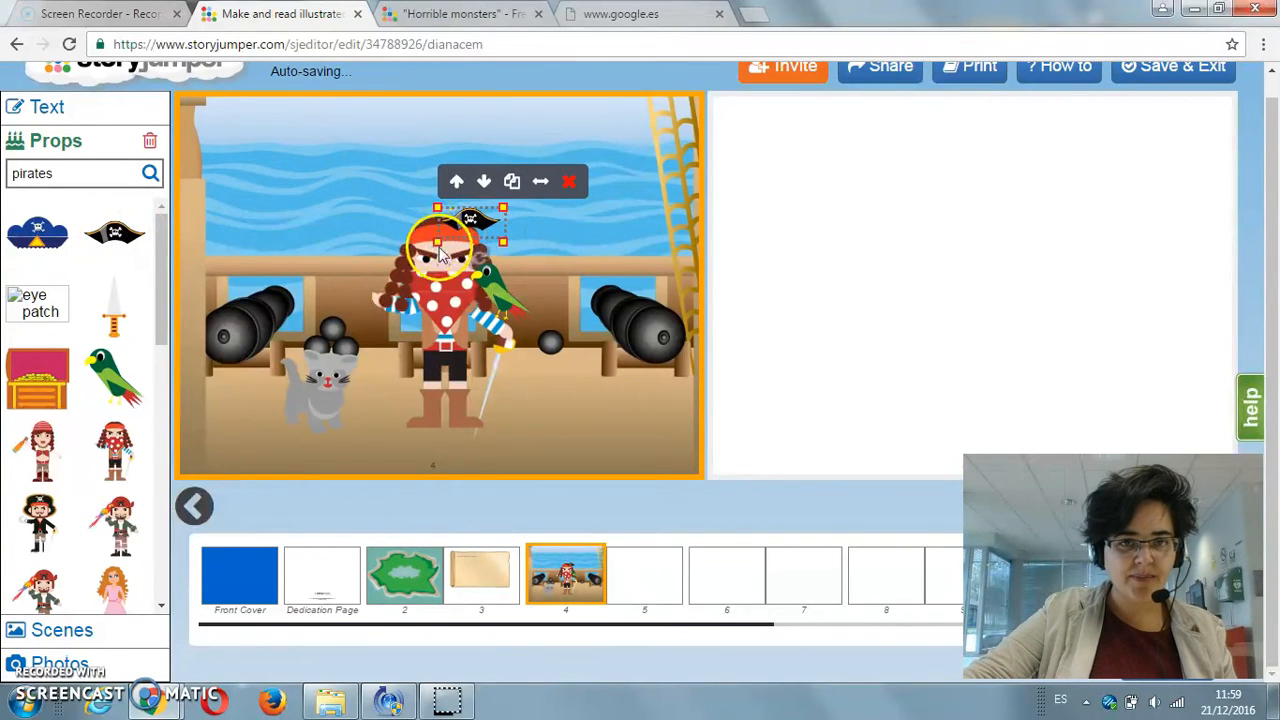
{"action": "left_click", "coordinate": [440, 248]}
{"action": "left_click", "coordinate": [469, 217]}
{"action": "left_click_drag", "start_coordinate": [436, 207], "coordinate": [393, 188]}
{"action": "left_click_drag", "start_coordinate": [503, 190], "coordinate": [454, 191]}
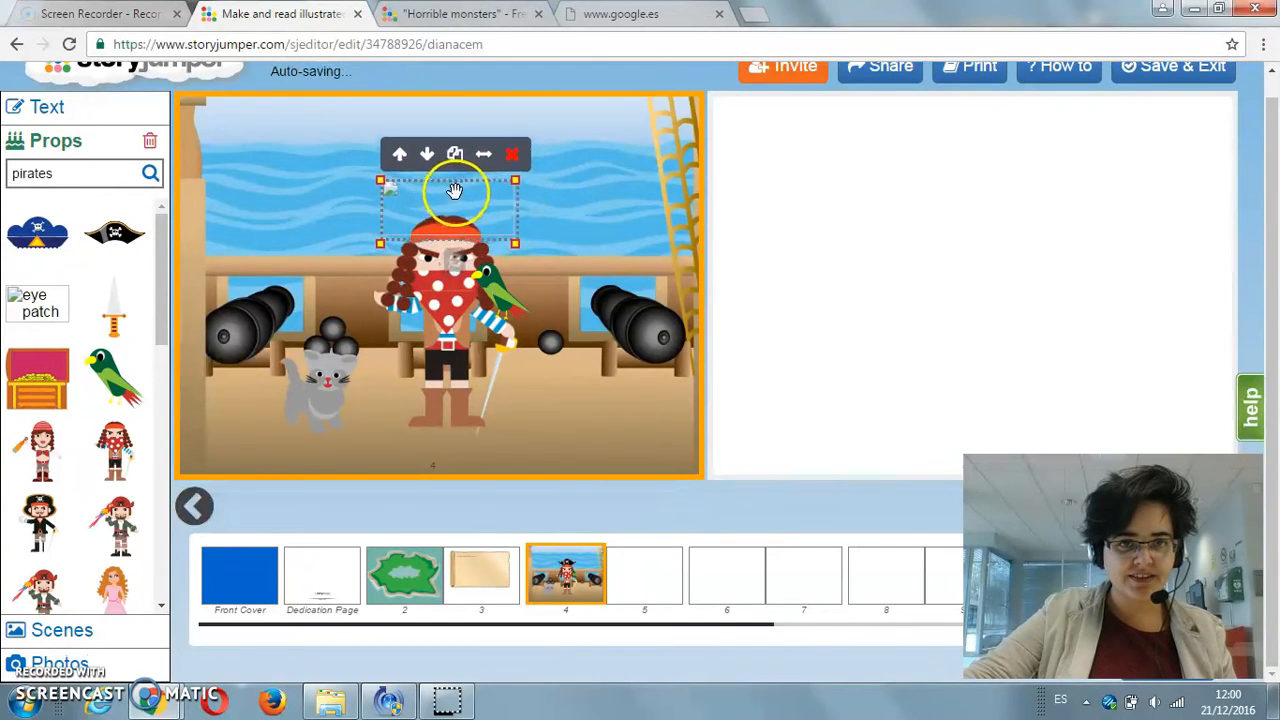
{"action": "left_click", "coordinate": [514, 157]}
{"action": "left_click", "coordinate": [114, 232]}
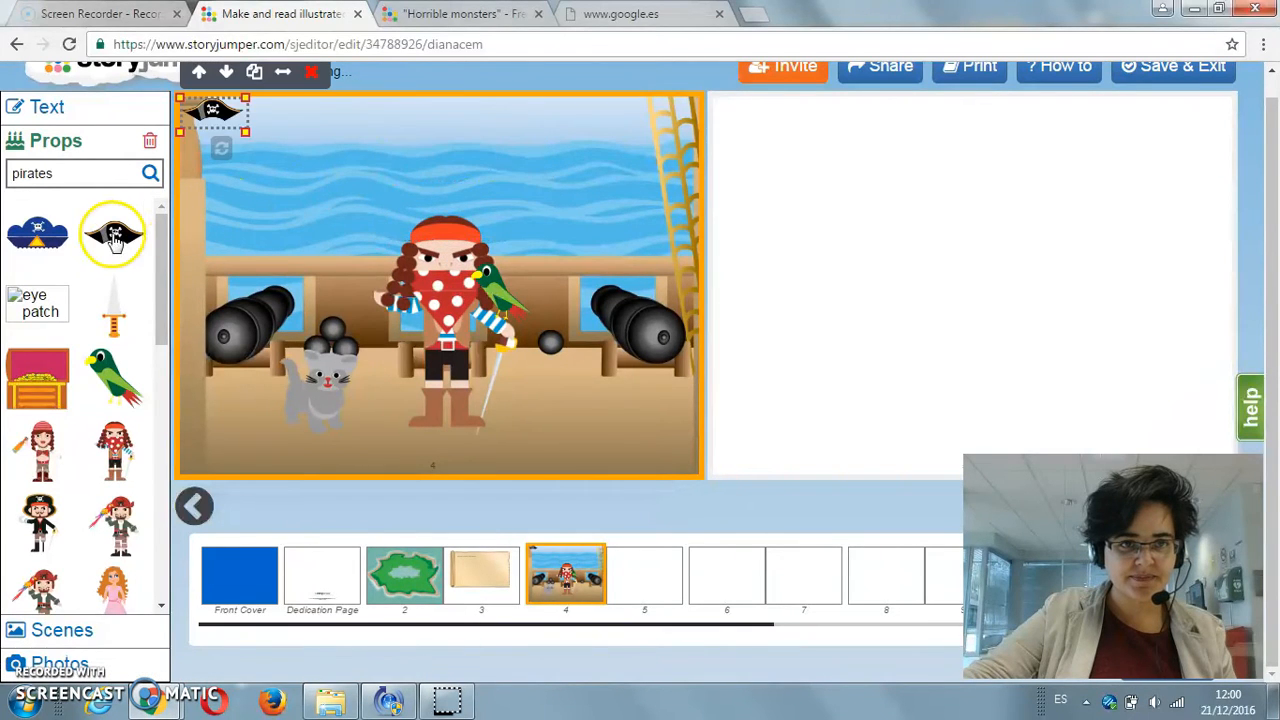
{"action": "left_click_drag", "start_coordinate": [229, 129], "coordinate": [480, 227]}
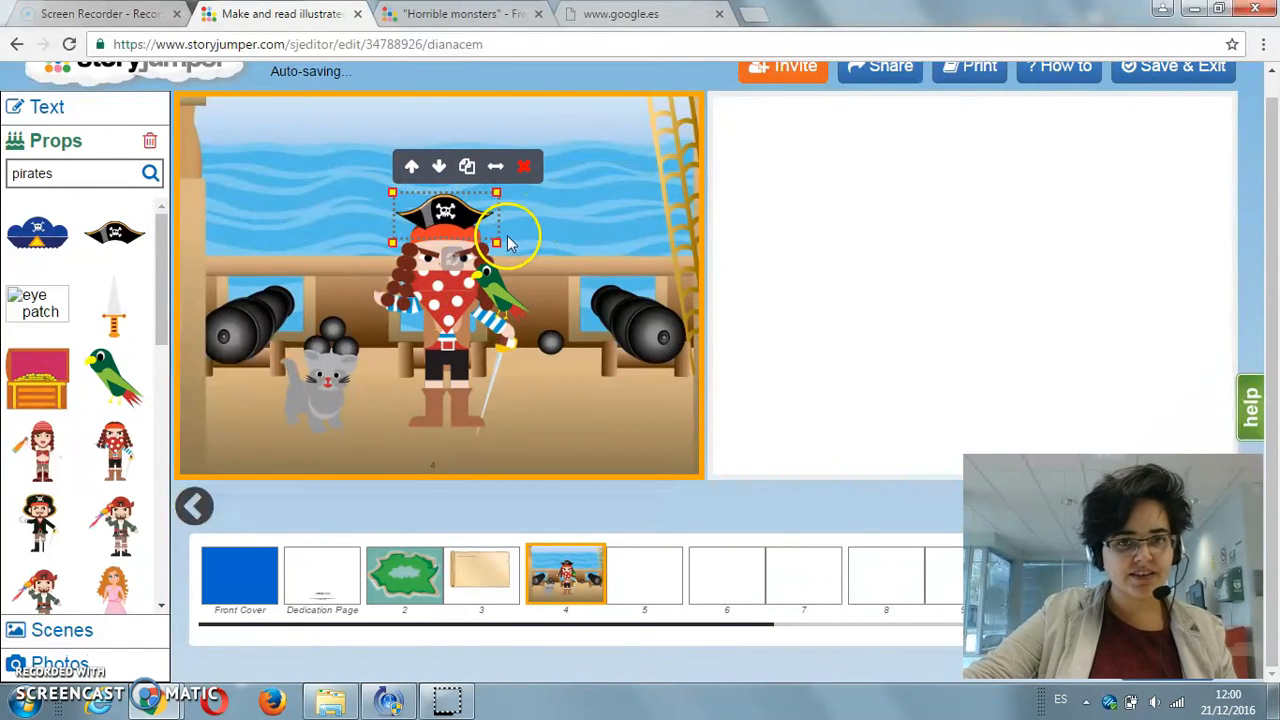
{"action": "left_click_drag", "start_coordinate": [459, 217], "coordinate": [452, 217]}
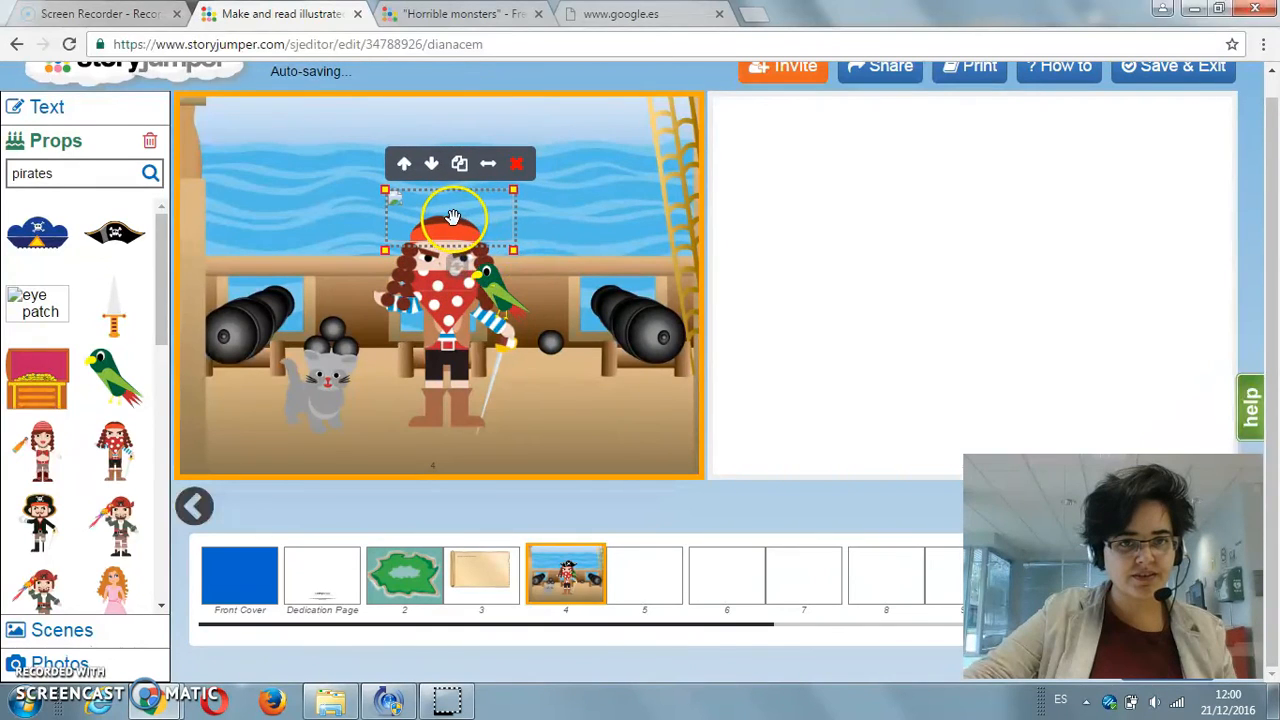
{"action": "left_click", "coordinate": [516, 163]}
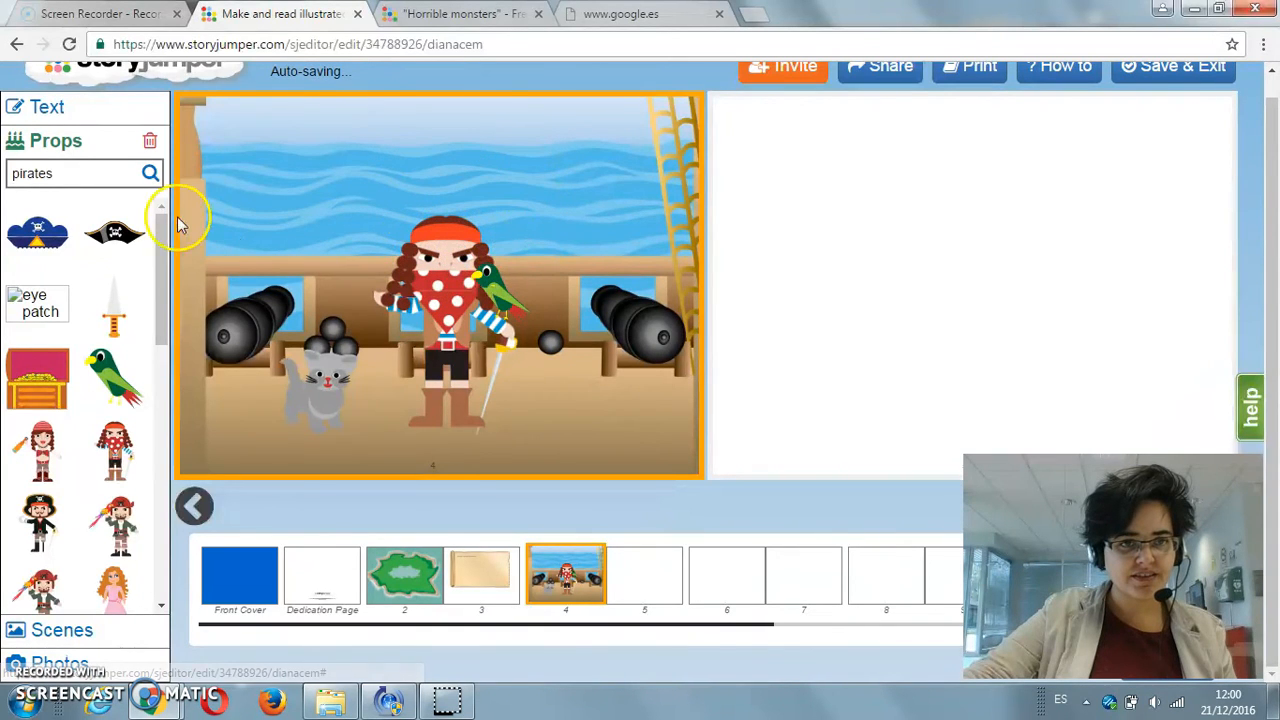
Step: Add the black pirate hat to page 4, enlarged to fit on top of the pirate's red headband
{"action": "left_click", "coordinate": [117, 237]}
{"action": "left_click_drag", "start_coordinate": [229, 137], "coordinate": [440, 227]}
{"action": "left_click_drag", "start_coordinate": [494, 196], "coordinate": [507, 189]}
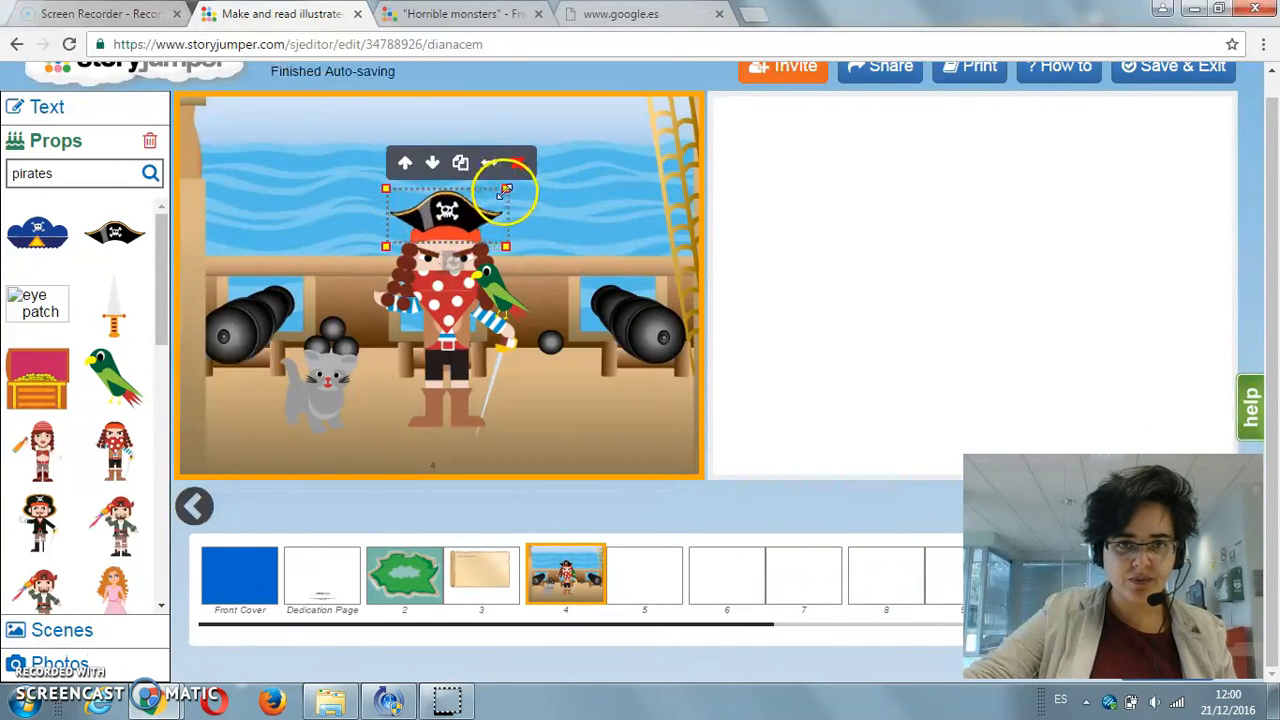
{"action": "left_click", "coordinate": [543, 256]}
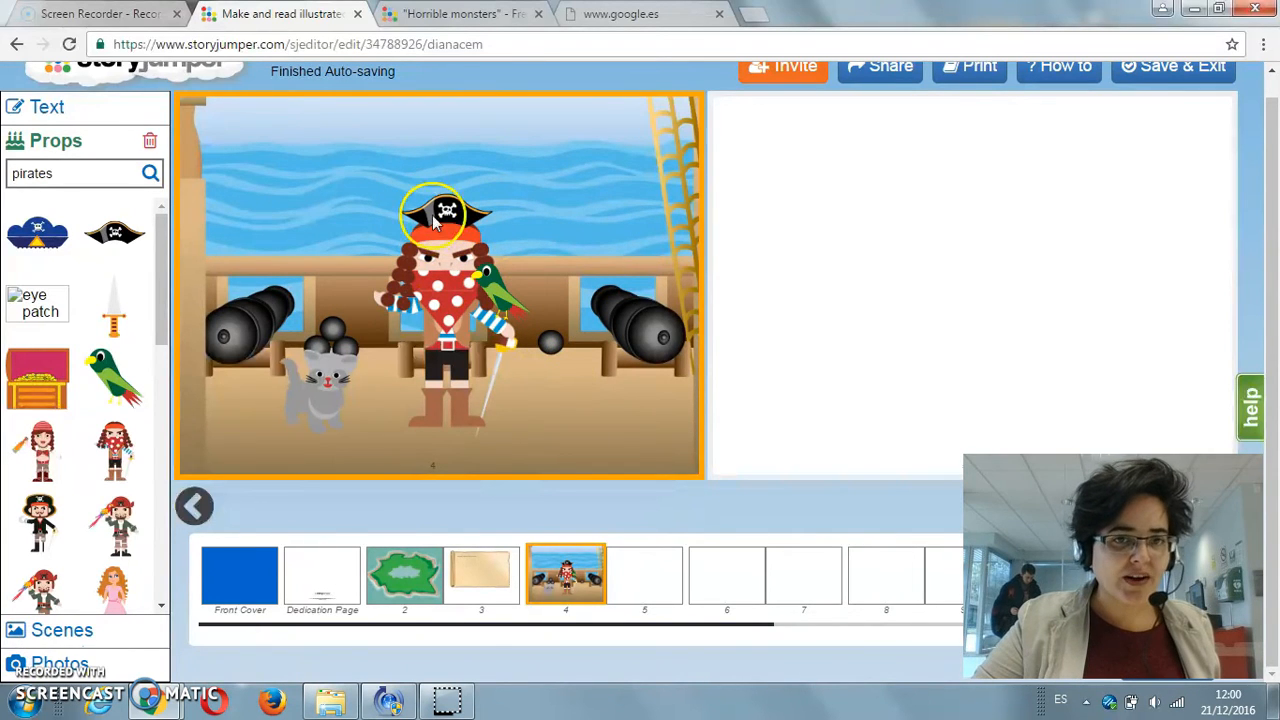
{"action": "left_click_drag", "start_coordinate": [493, 313], "coordinate": [484, 272]}
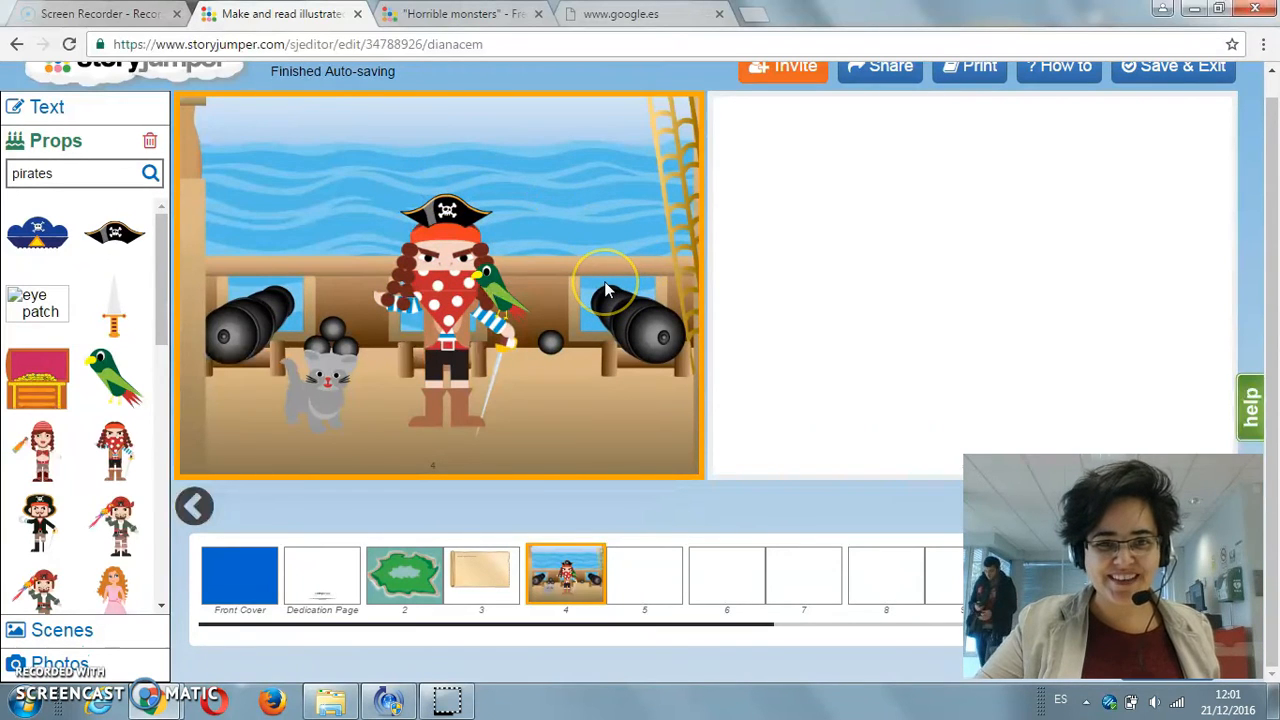
Step: Add a star-bordered text box to page 5 with the text "Say hi to Captain Morgan!"
{"action": "left_click", "coordinate": [771, 265]}
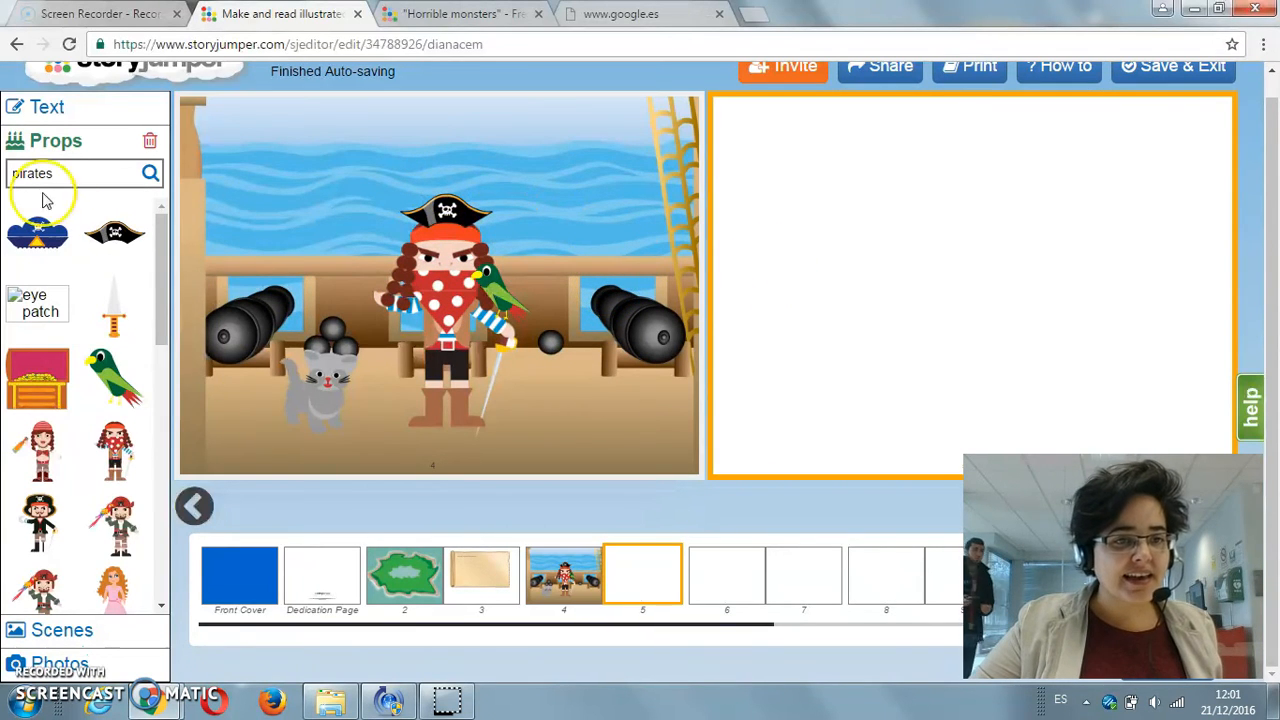
{"action": "left_click", "coordinate": [52, 107]}
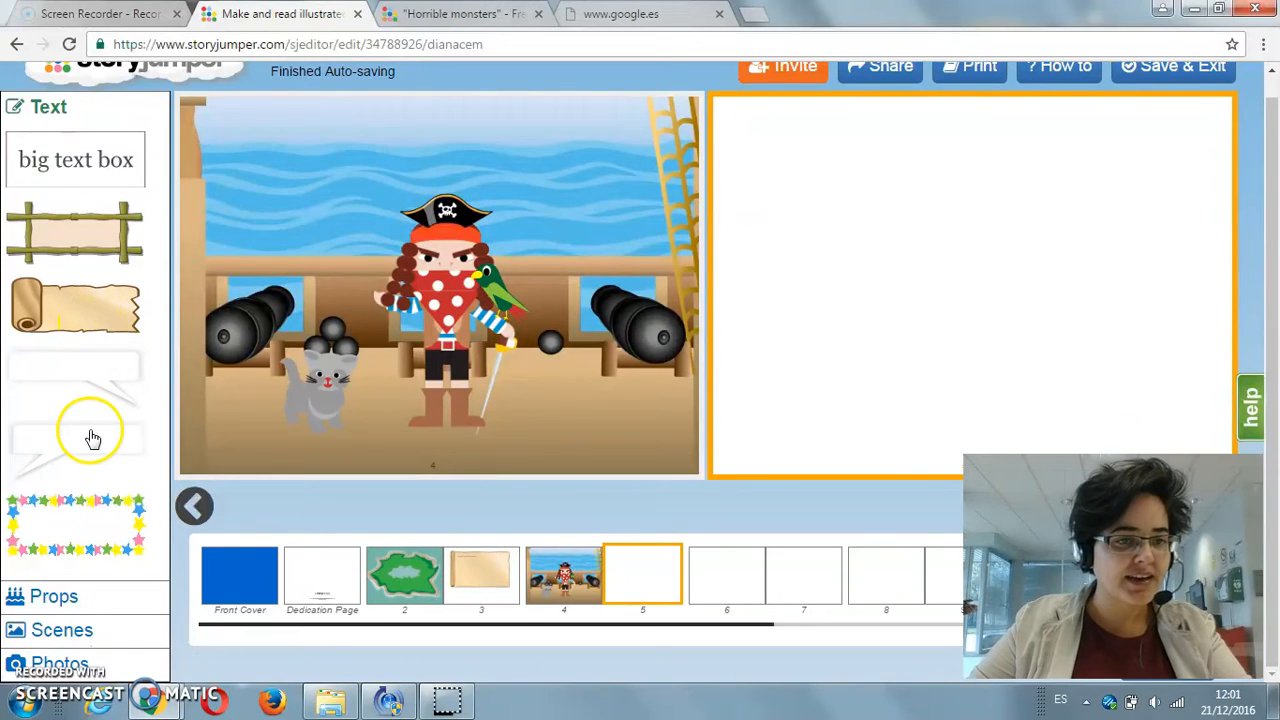
{"action": "left_click", "coordinate": [60, 517]}
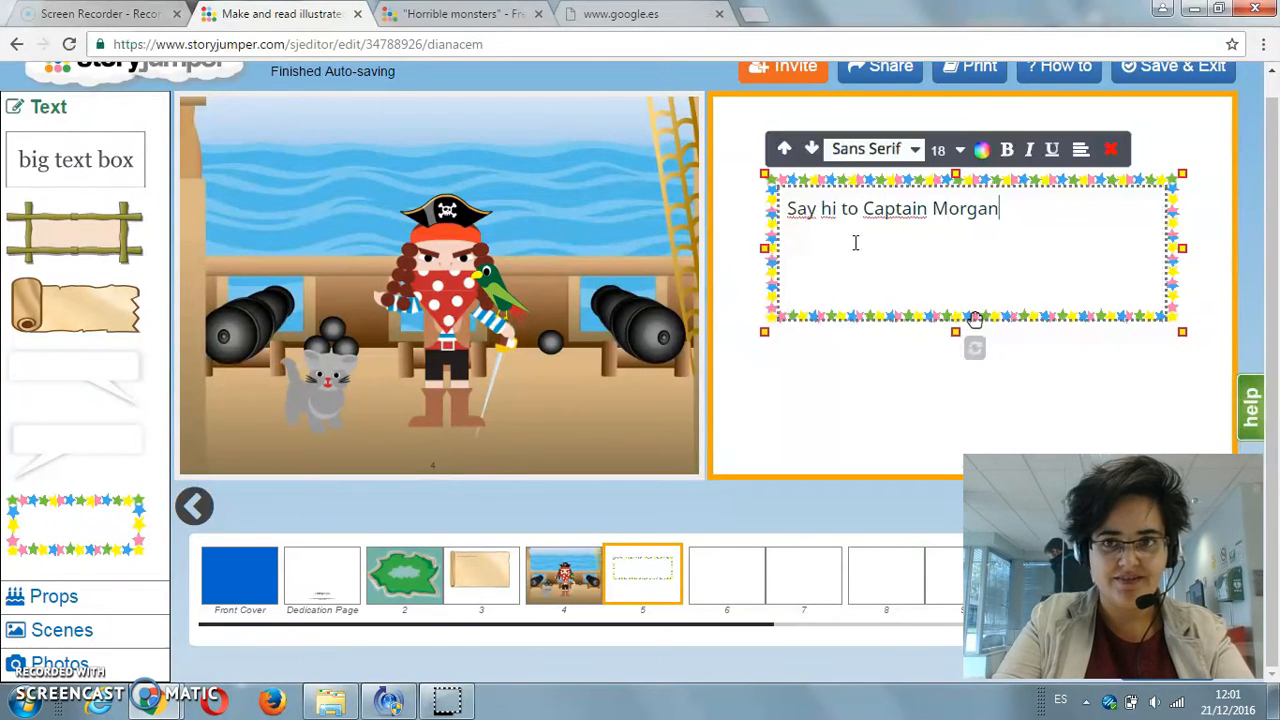
{"action": "left_click", "coordinate": [900, 372]}
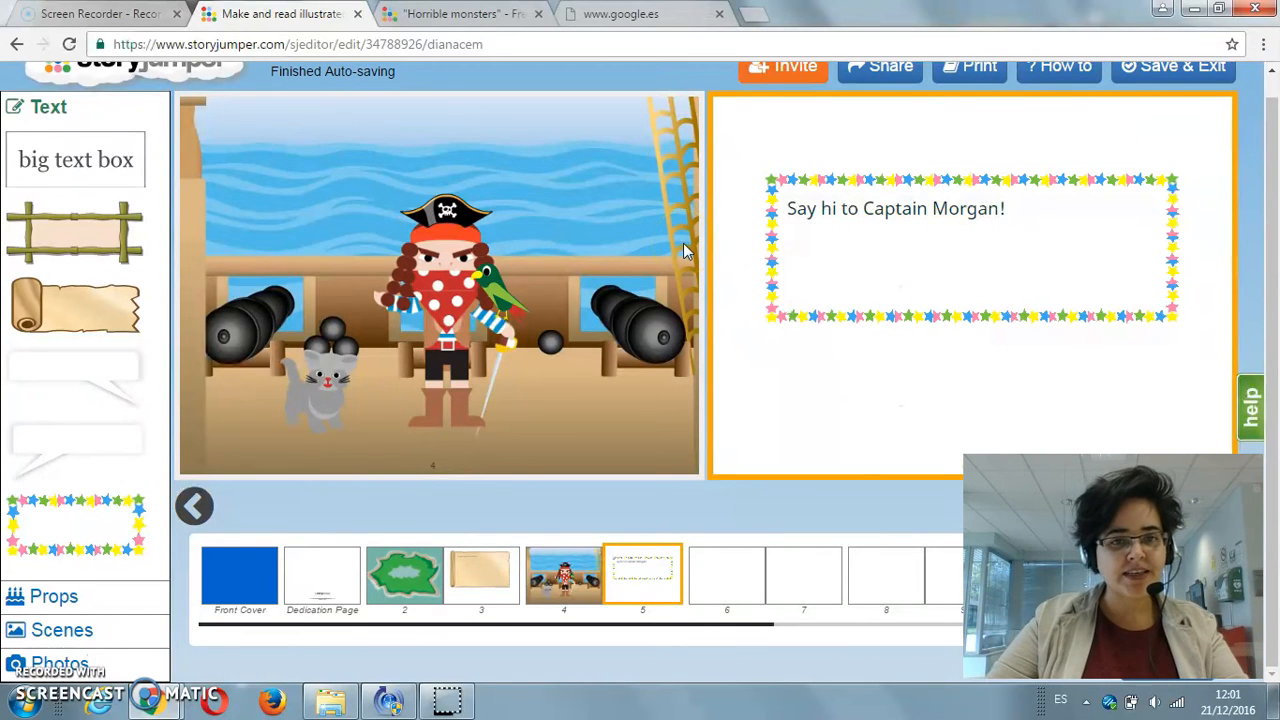
Step: Delete the blank page 6 that follows the "Say hi to Captain Morgan!" page
{"action": "left_click_drag", "start_coordinate": [685, 637], "coordinate": [837, 640]}
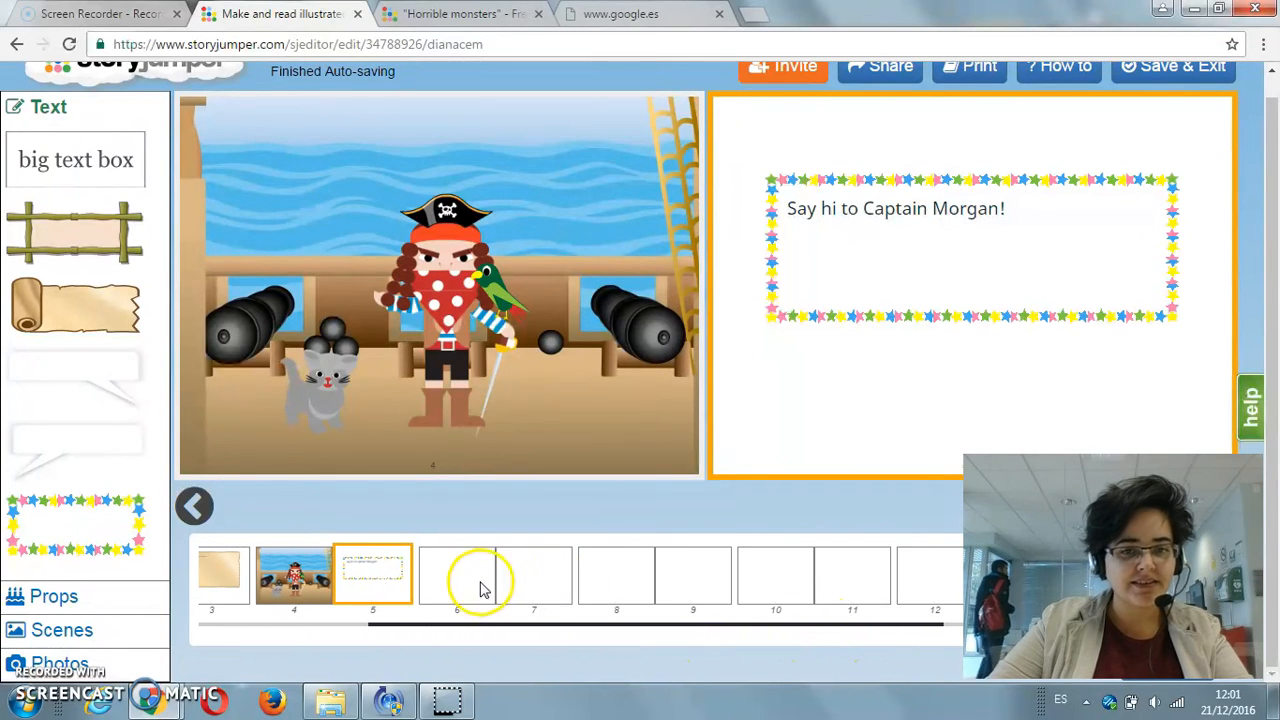
{"action": "left_click", "coordinate": [480, 589]}
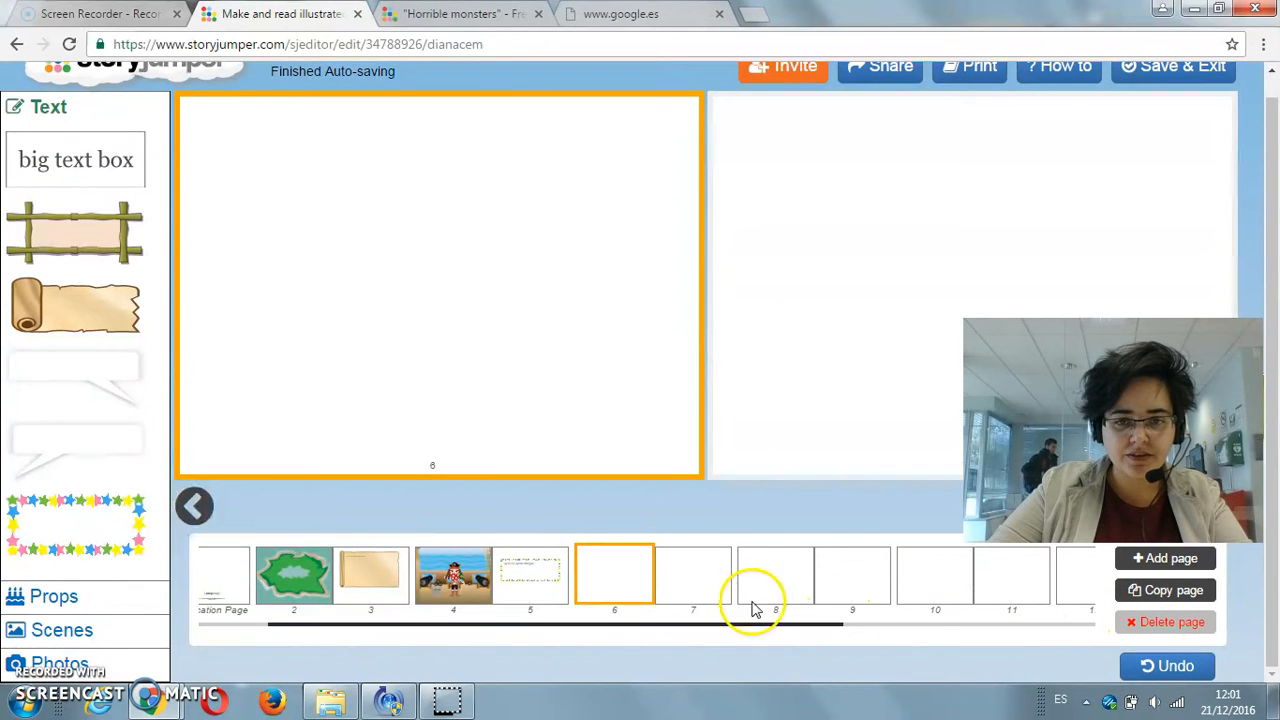
{"action": "left_click", "coordinate": [1160, 624]}
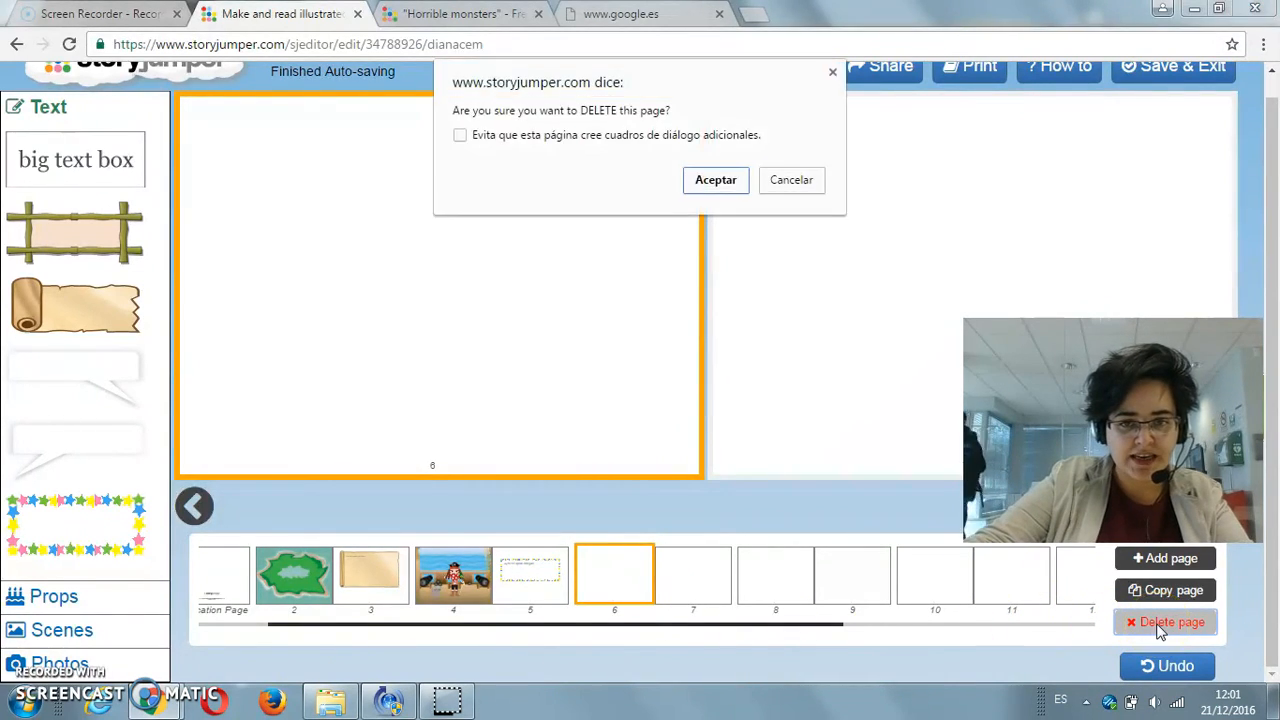
{"action": "left_click", "coordinate": [716, 178]}
Step: Duplicate page 4 with the pirate scene and move the copy after the star-bordered text page as page 6
{"action": "left_click_drag", "start_coordinate": [762, 632], "coordinate": [694, 651]}
{"action": "left_click", "coordinate": [565, 572]}
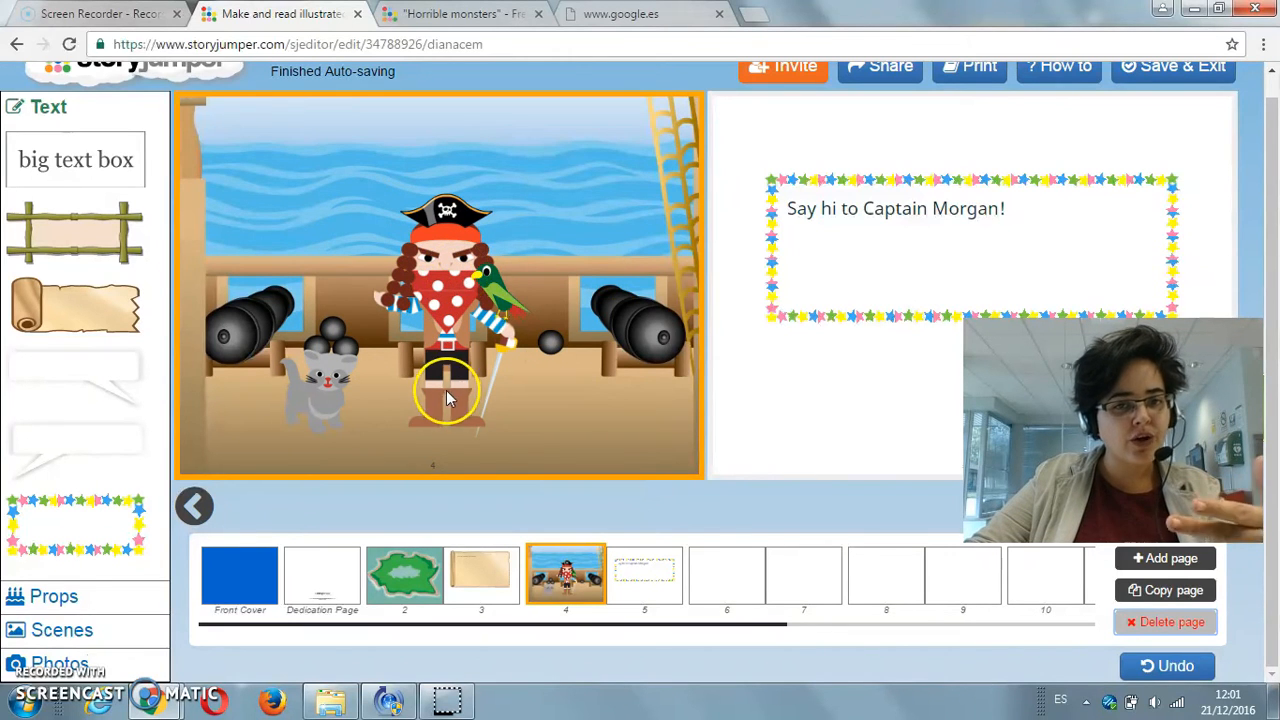
{"action": "left_click", "coordinate": [1160, 590]}
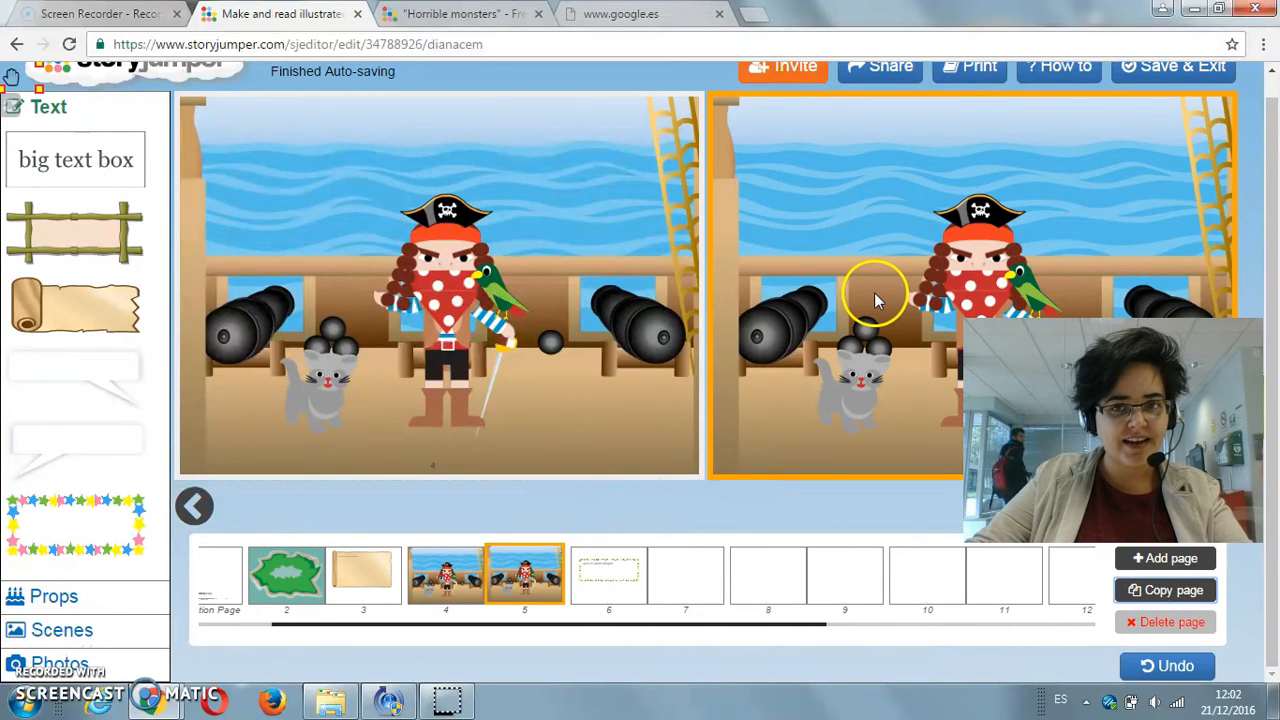
{"action": "left_click_drag", "start_coordinate": [565, 572], "coordinate": [700, 586]}
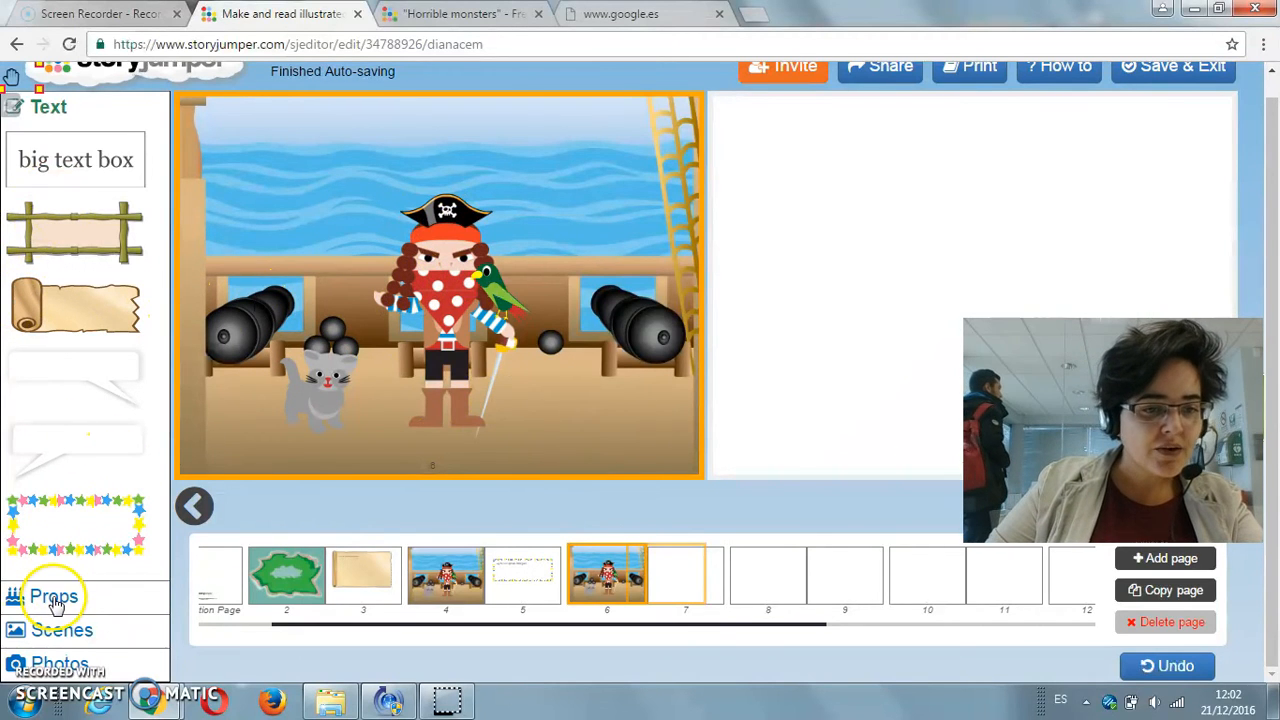
Step: Set the front cover picture to Page 4
{"action": "left_click_drag", "start_coordinate": [651, 628], "coordinate": [400, 652]}
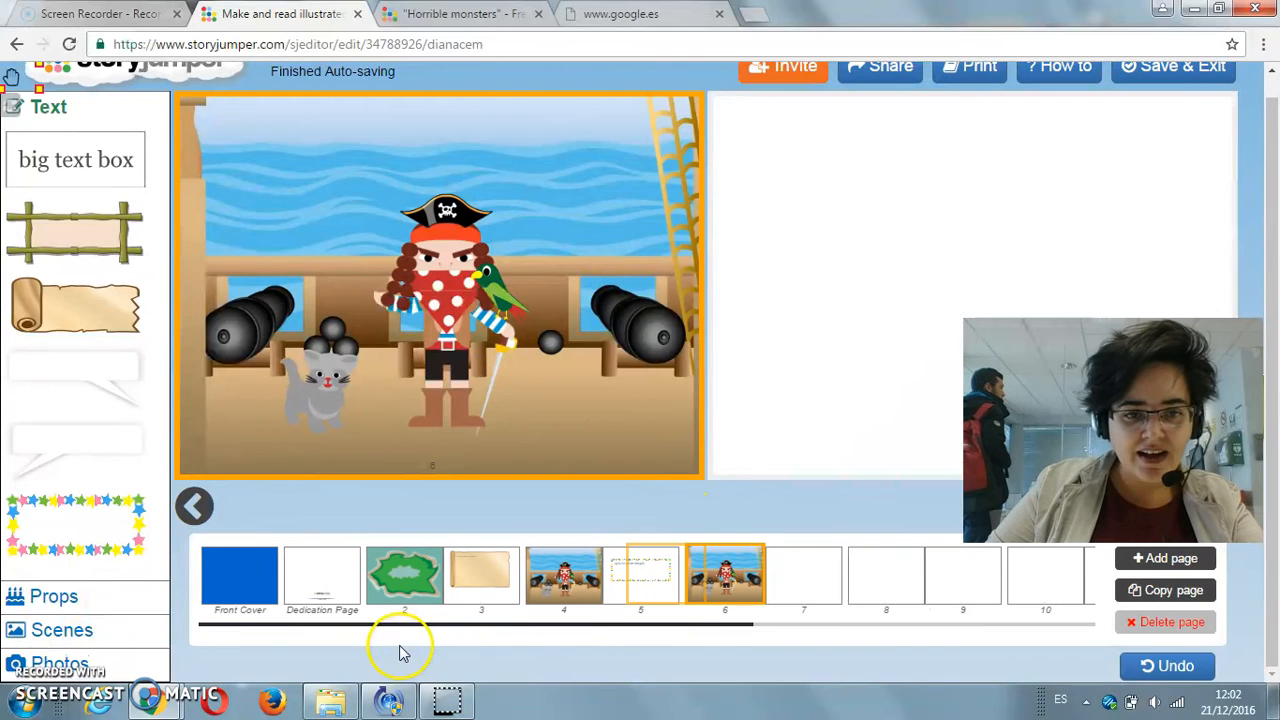
{"action": "left_click", "coordinate": [238, 578]}
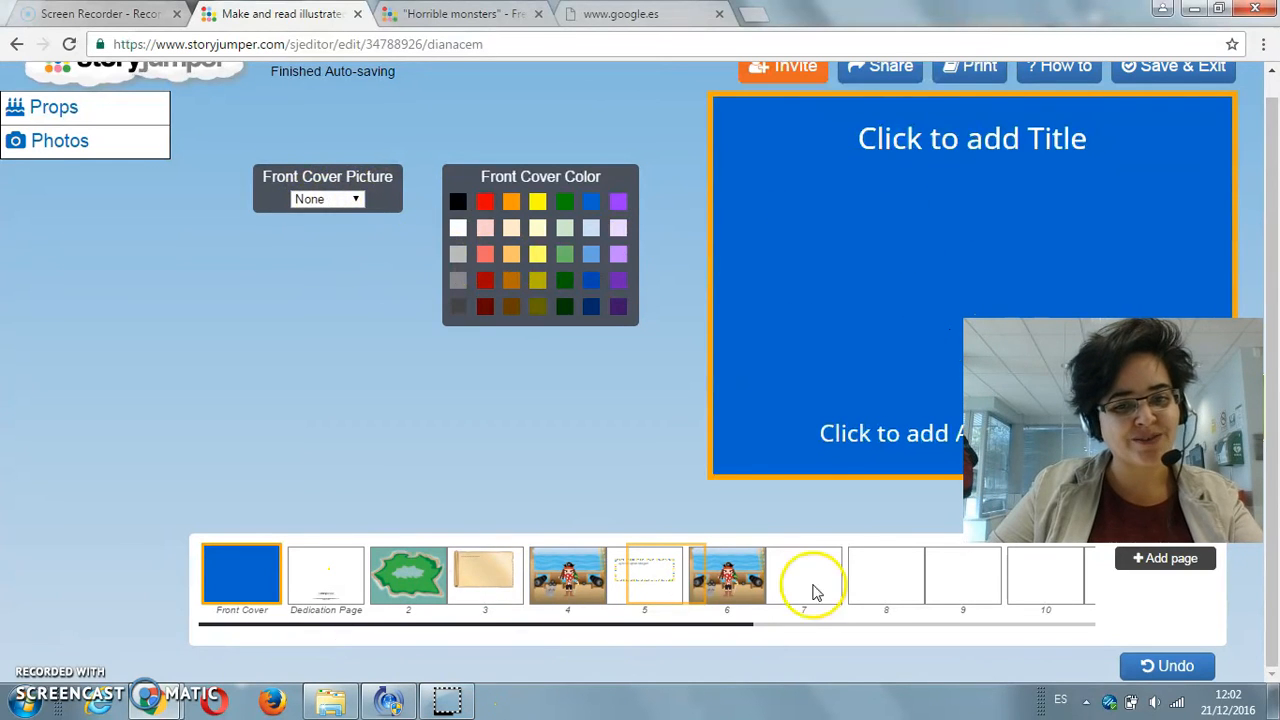
{"action": "left_click", "coordinate": [355, 202]}
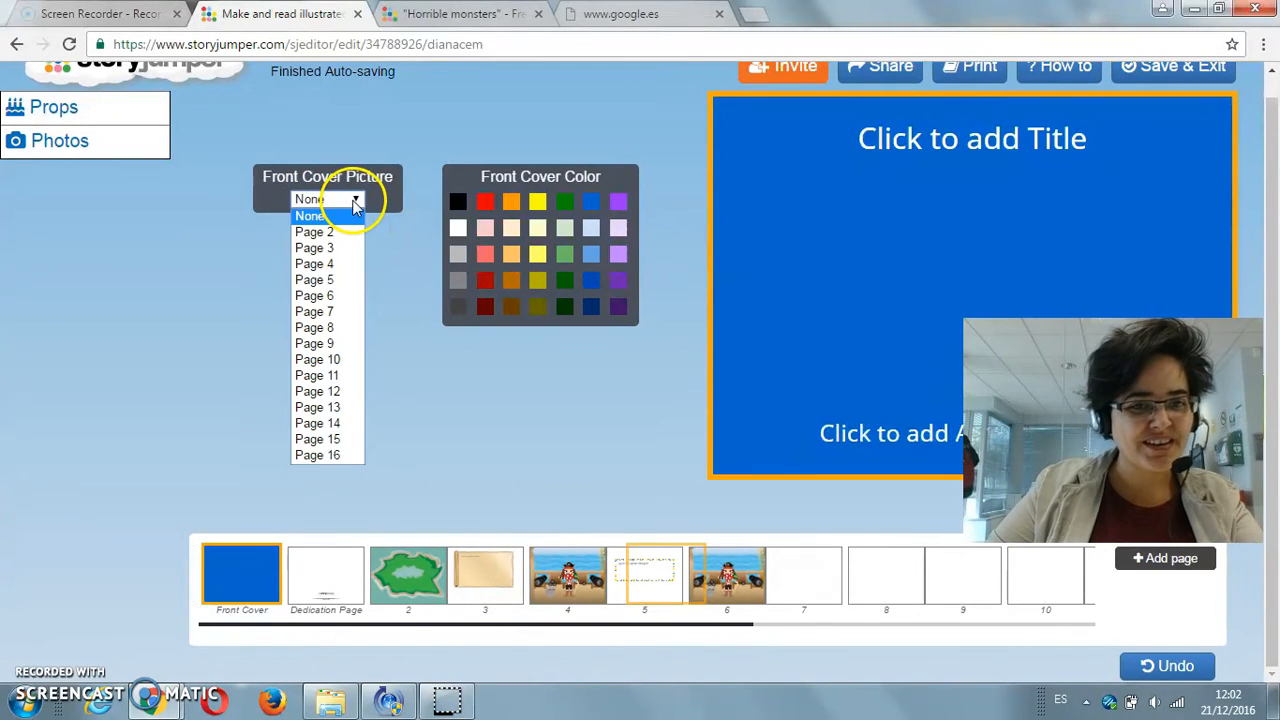
{"action": "left_click", "coordinate": [328, 264]}
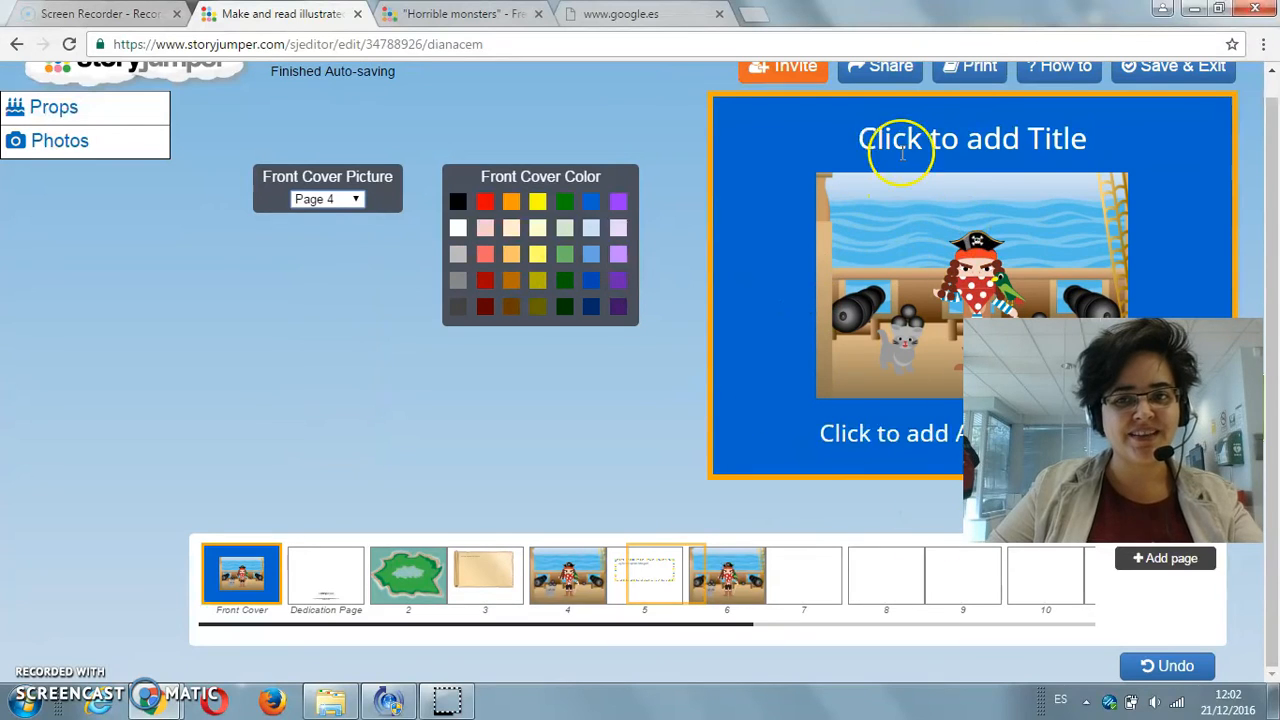
Step: Title the front cover "The pirate and the cat" and fill in the author line with "A story by" and the author's name
{"action": "left_click", "coordinate": [974, 152]}
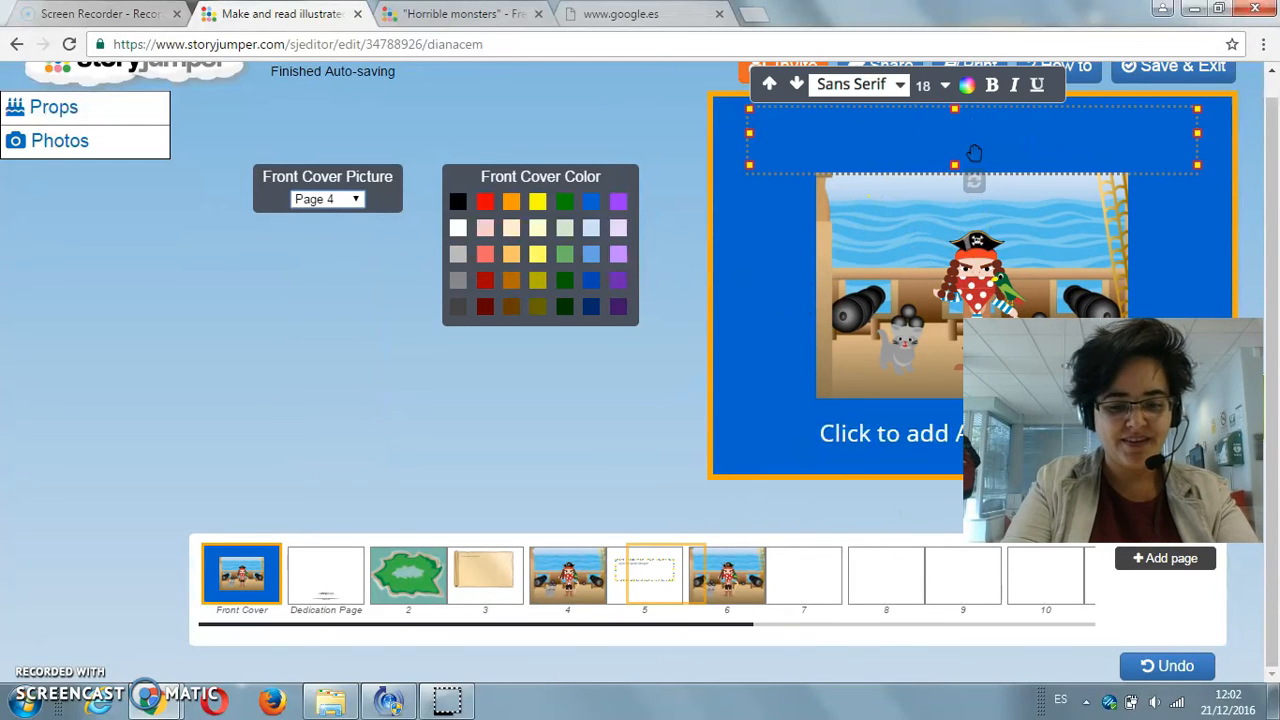
{"action": "type", "text": "The pirate and the"}
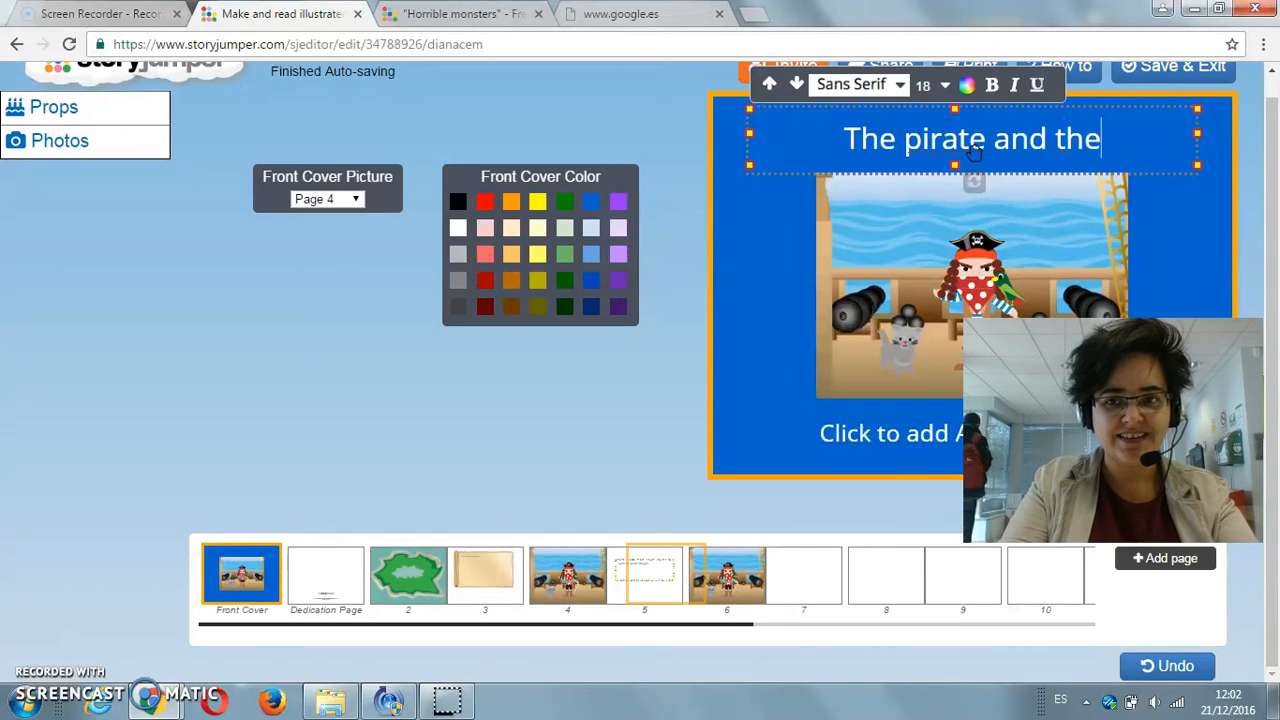
{"action": "type", "text": " cat"}
{"action": "left_click", "coordinate": [894, 445]}
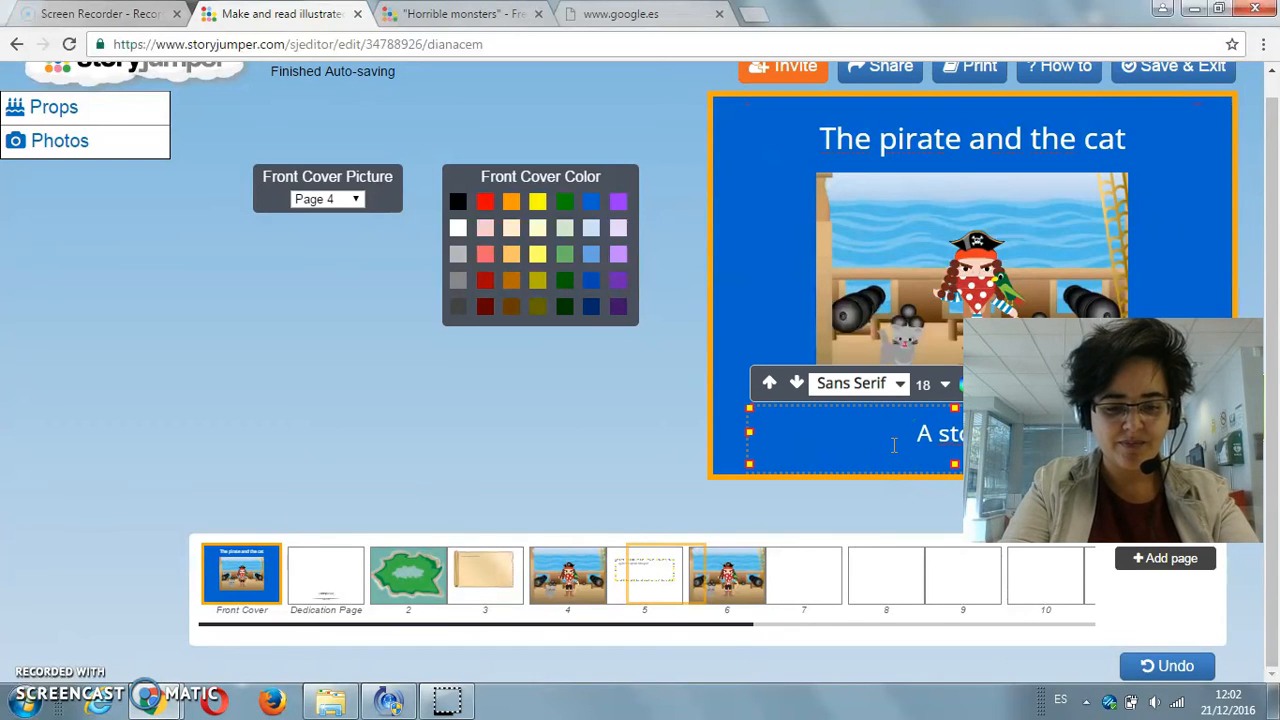
{"action": "type", "text": "A story by Dia"}
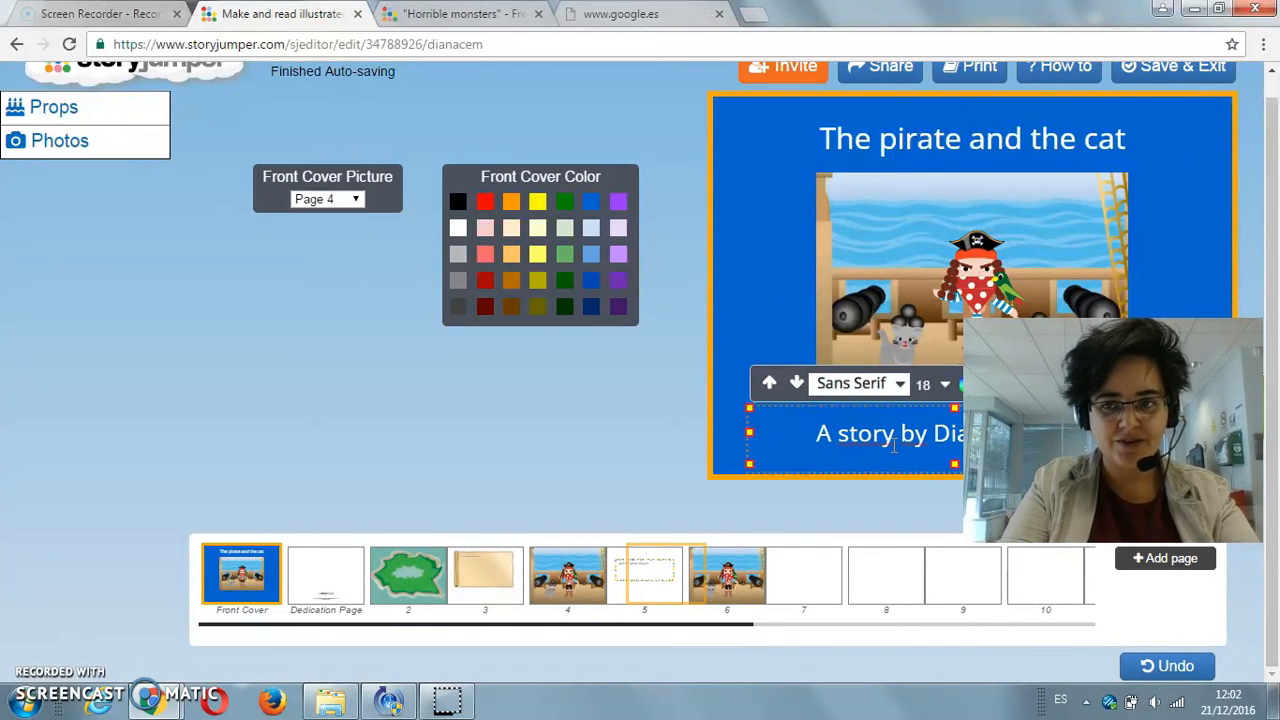
{"action": "left_click", "coordinate": [403, 383]}
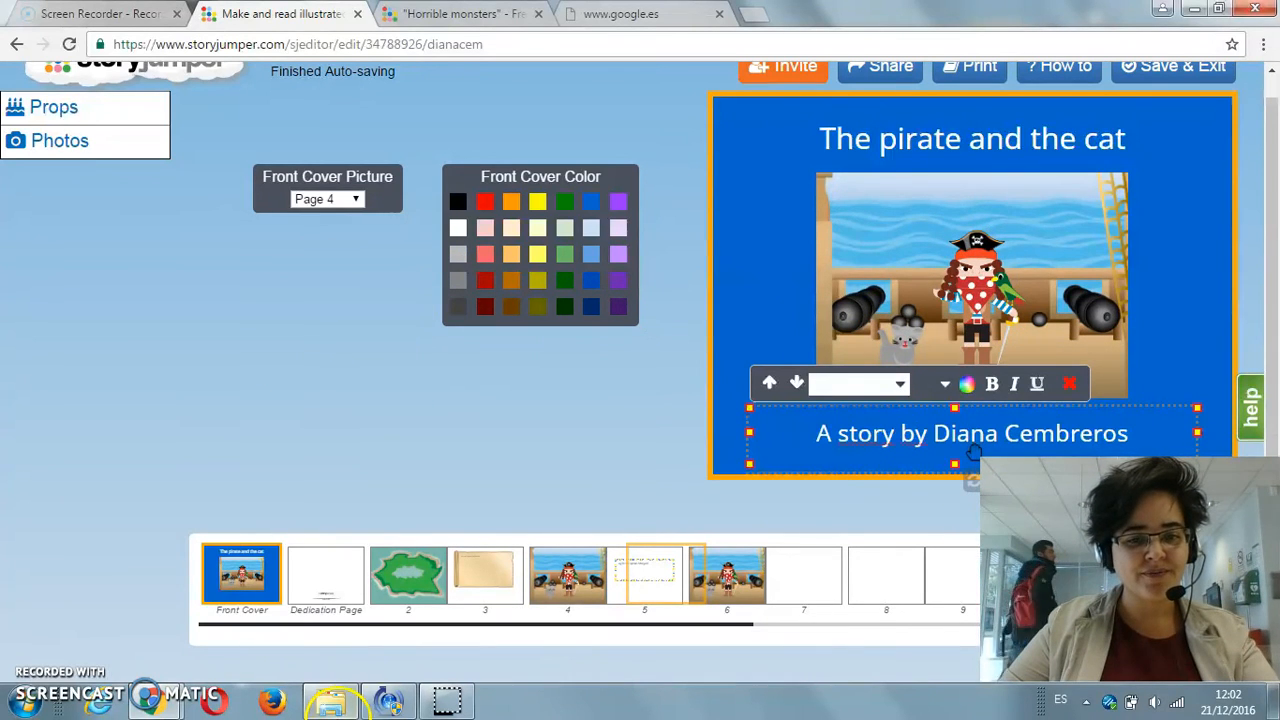
Step: Add the message "To my parents, who never failed to give me support" to the dedication page
{"action": "left_click", "coordinate": [324, 574]}
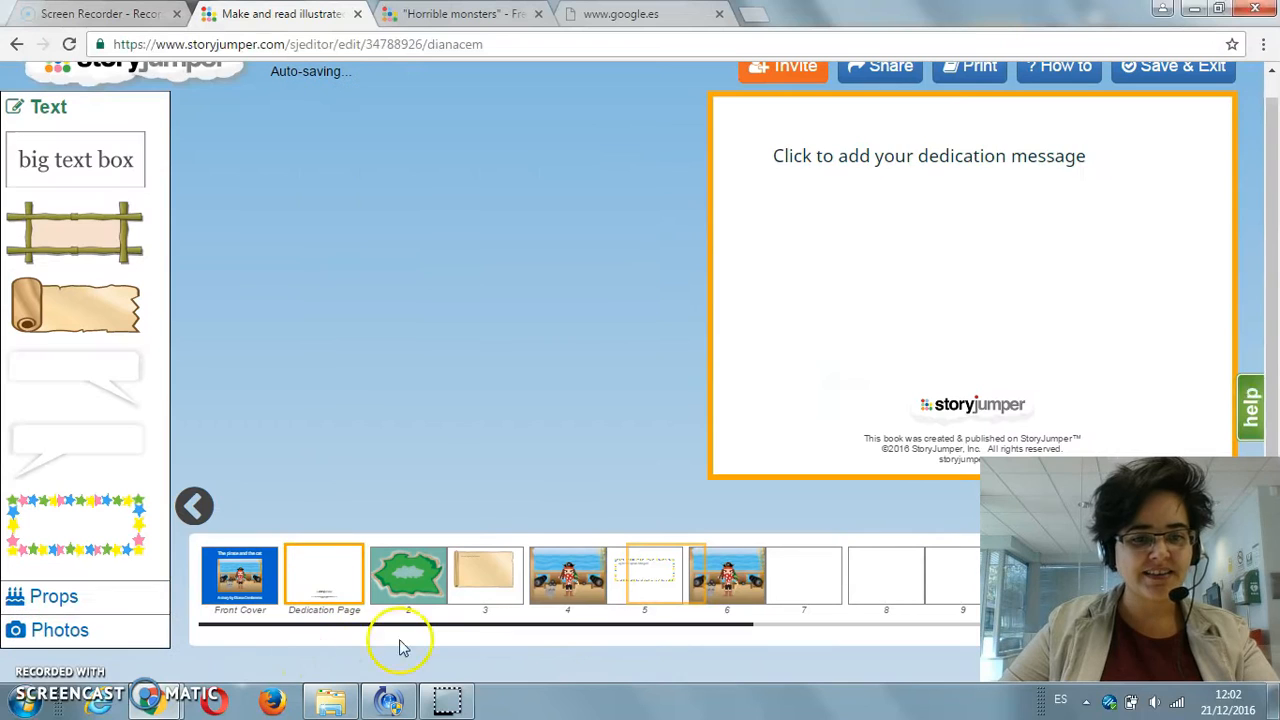
{"action": "left_click", "coordinate": [813, 163]}
{"action": "type", "text": "To"}
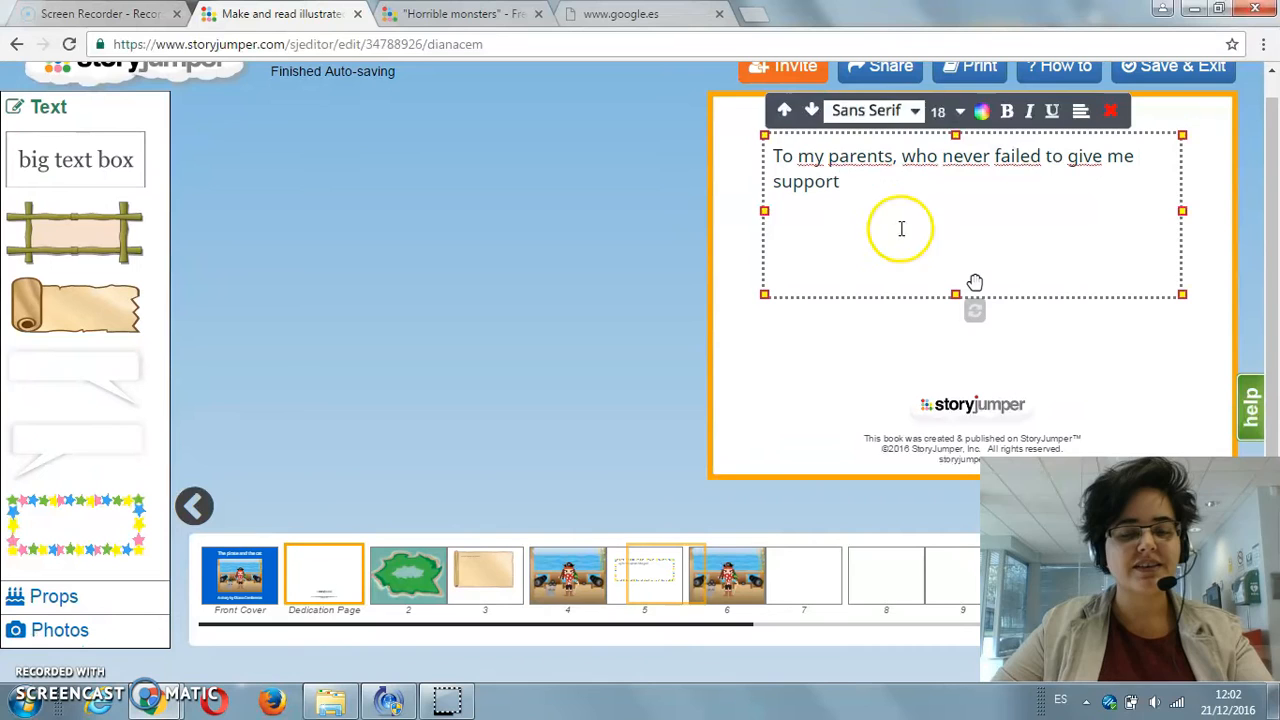
{"action": "left_click", "coordinate": [785, 398]}
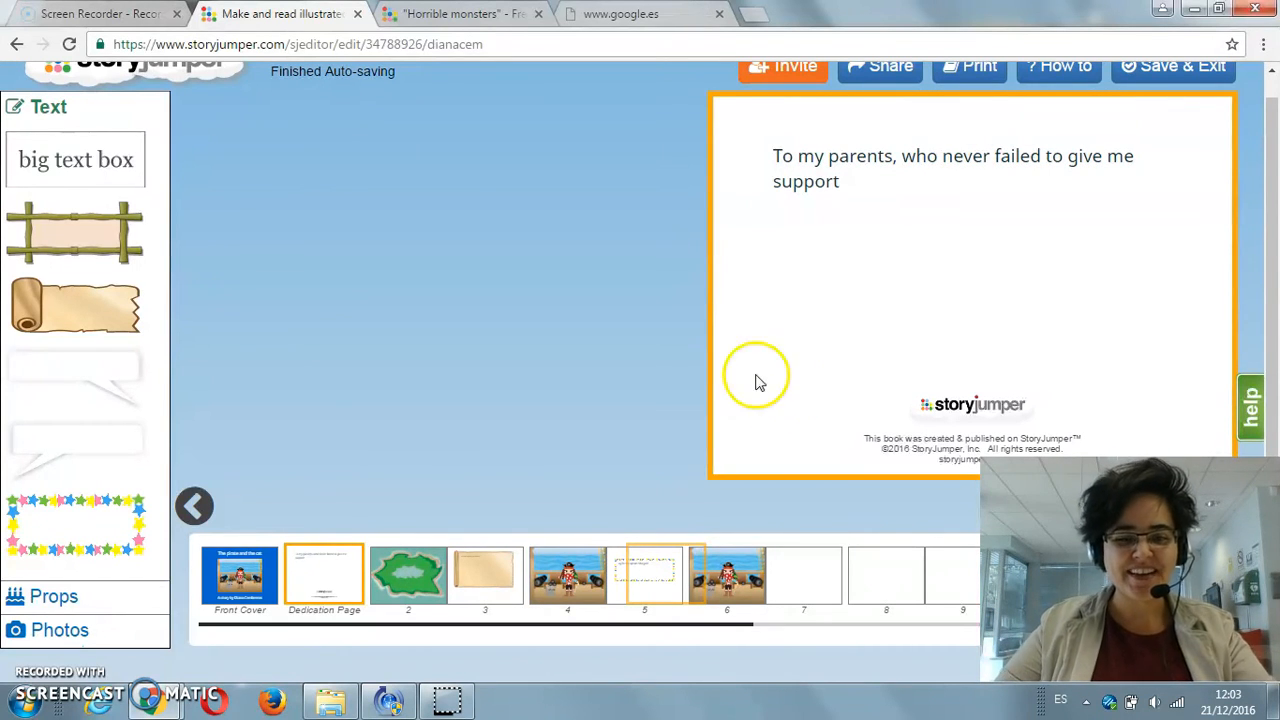
Step: Review the finished pages in order, from the front cover and dedication page to pages 2 and 4
{"action": "left_click_drag", "start_coordinate": [643, 624], "coordinate": [571, 623]}
{"action": "left_click", "coordinate": [250, 576]}
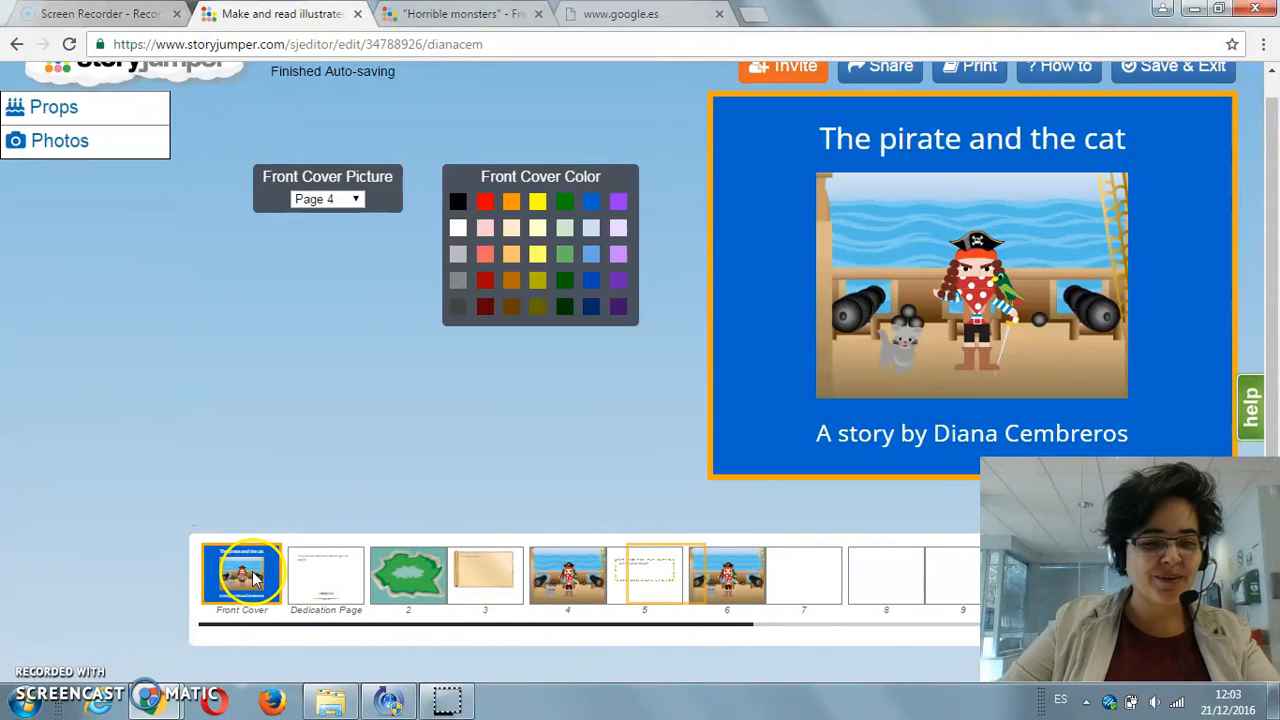
{"action": "left_click", "coordinate": [323, 578]}
{"action": "left_click", "coordinate": [420, 580]}
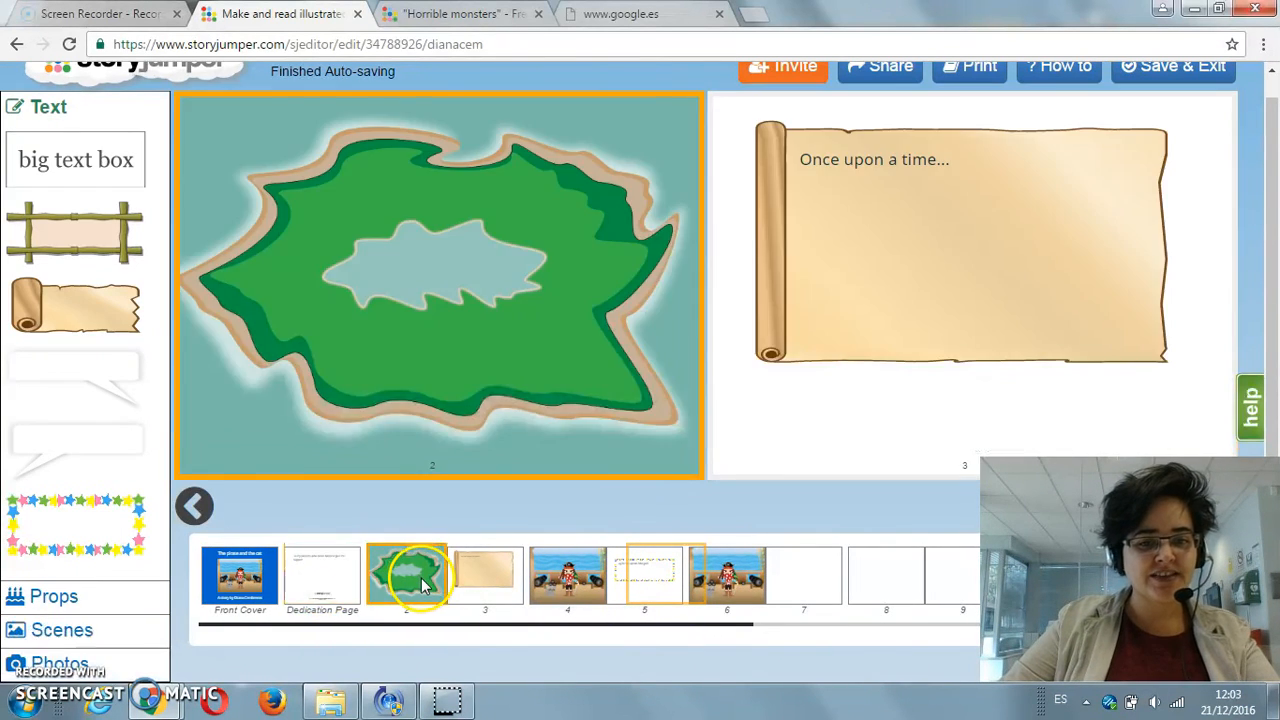
{"action": "left_click", "coordinate": [555, 585]}
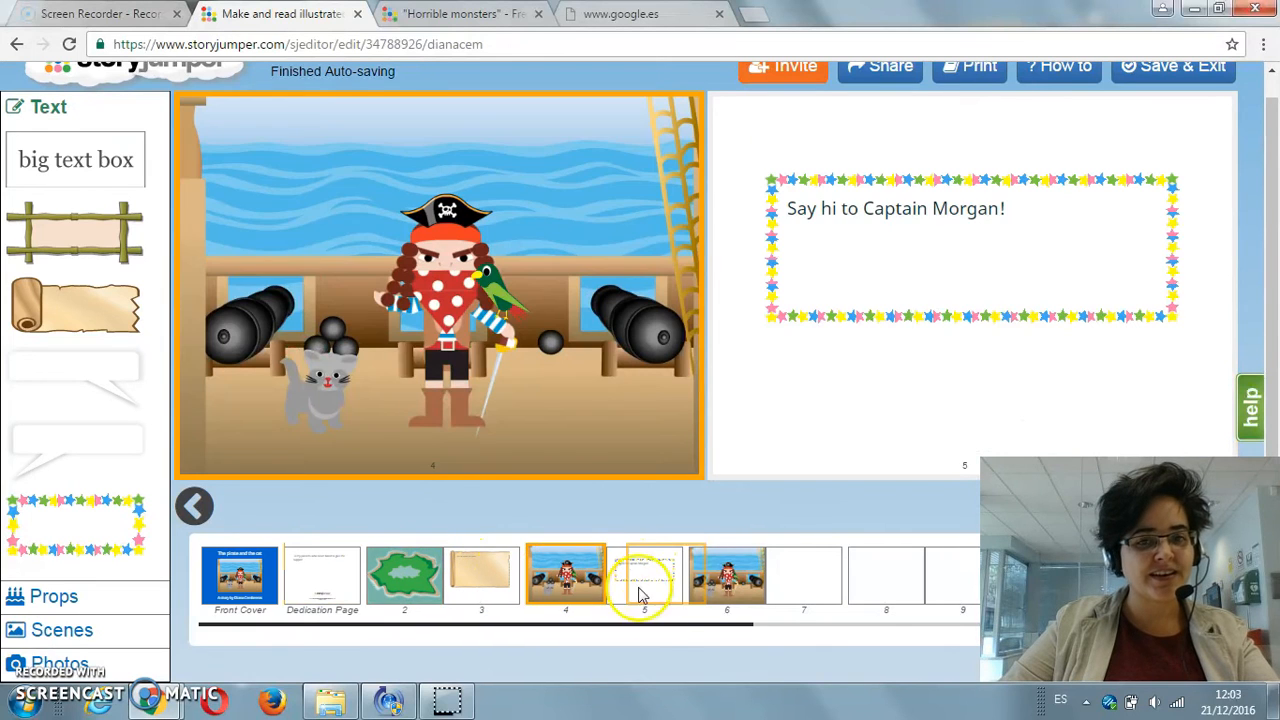
Step: Set the back cover picture to Page 4, try red as the cover color, and change it to light gray
{"action": "left_click_drag", "start_coordinate": [666, 628], "coordinate": [900, 640]}
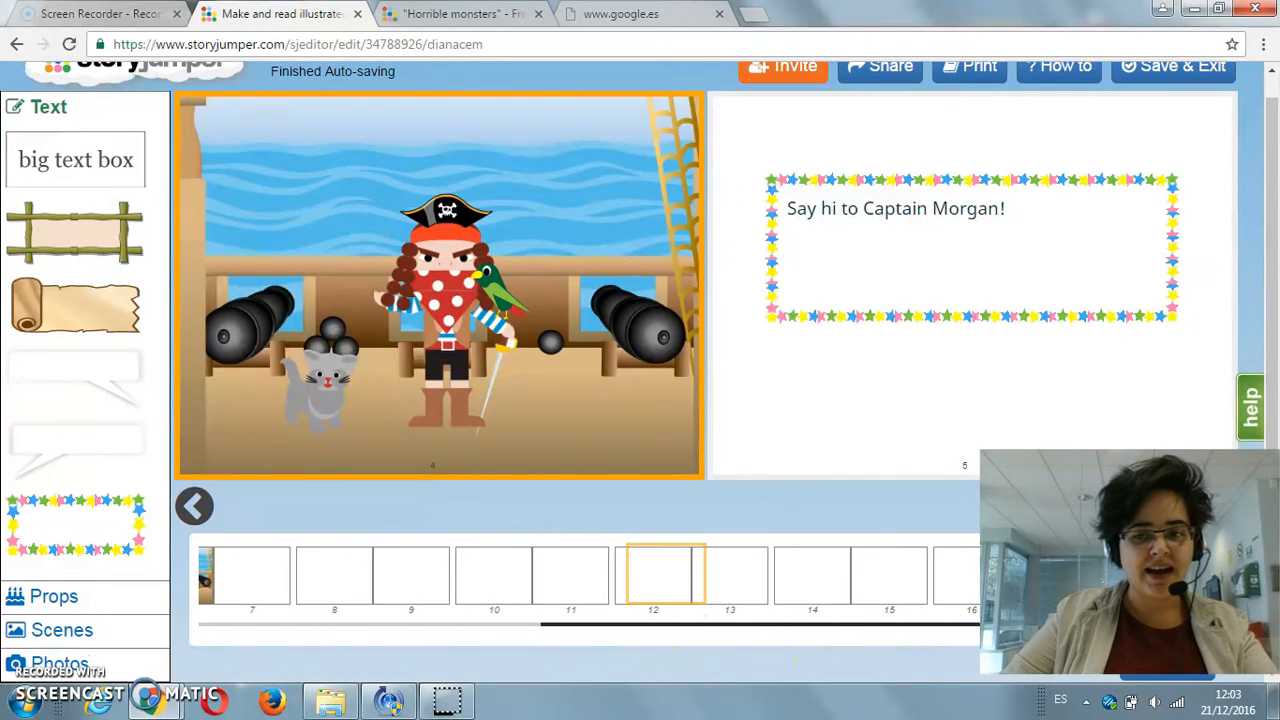
{"action": "left_click", "coordinate": [1070, 580]}
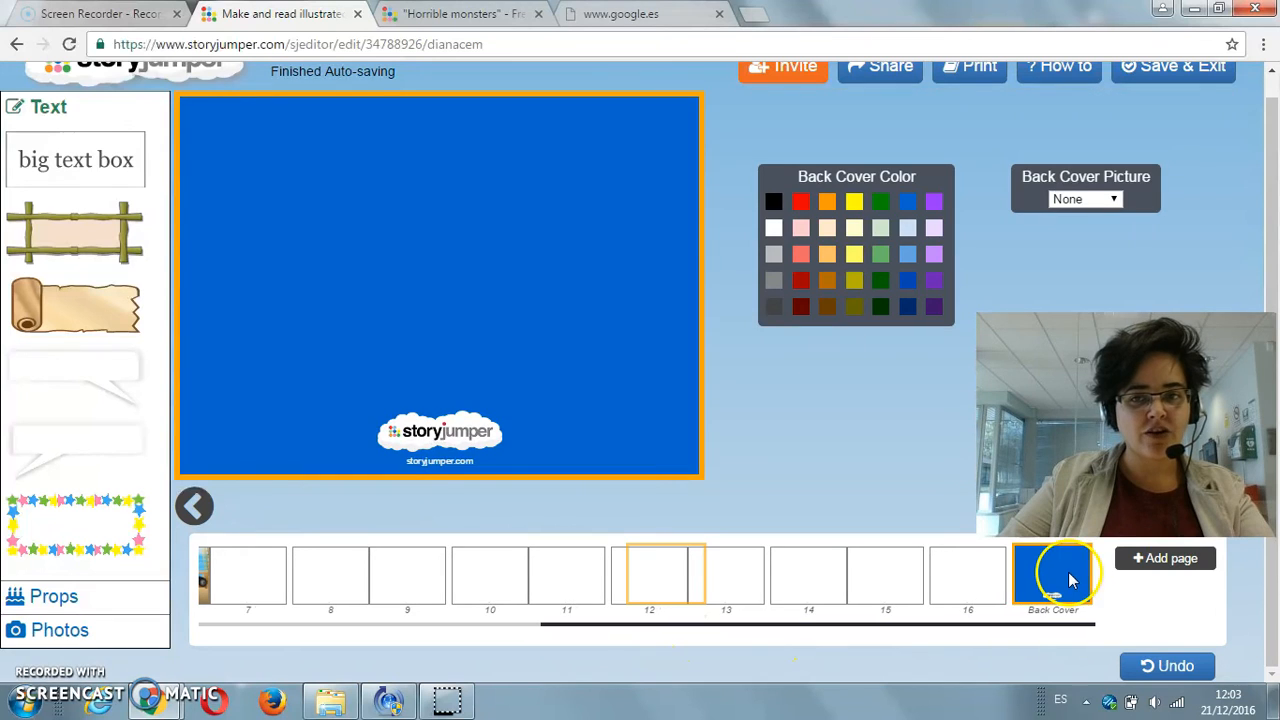
{"action": "left_click", "coordinate": [1067, 200]}
{"action": "left_click", "coordinate": [1072, 263]}
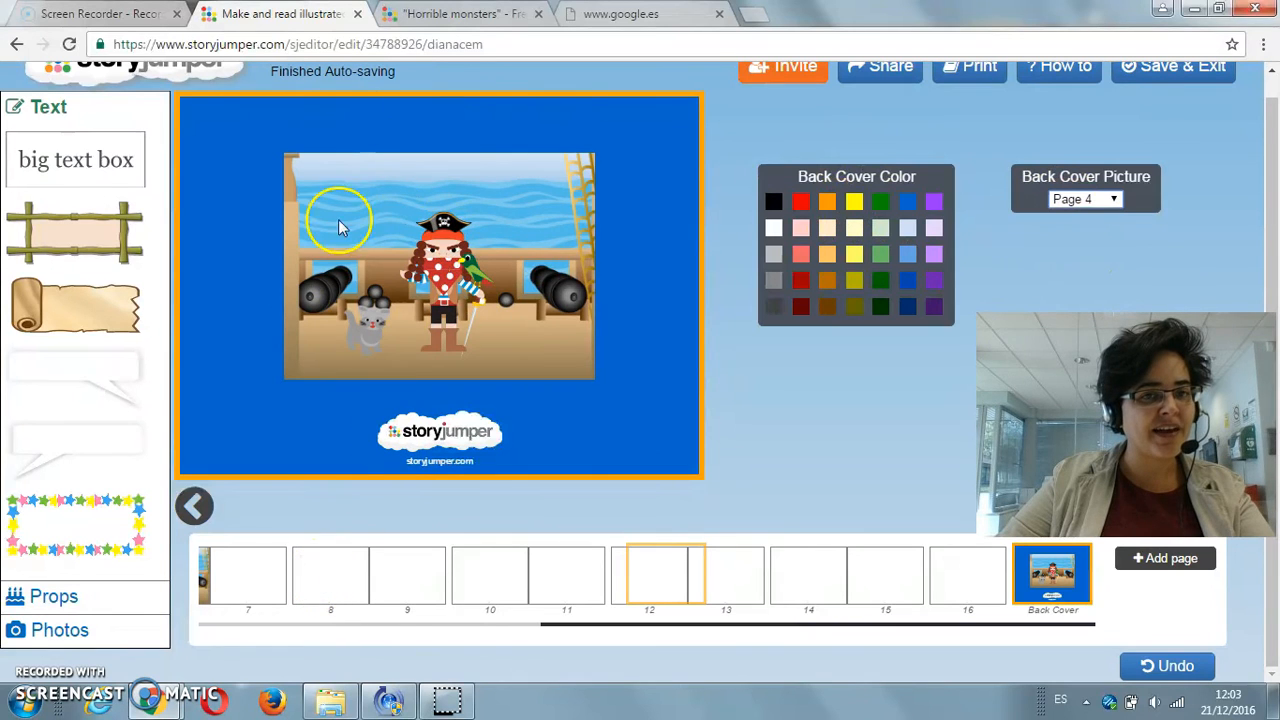
{"action": "left_click", "coordinate": [801, 201]}
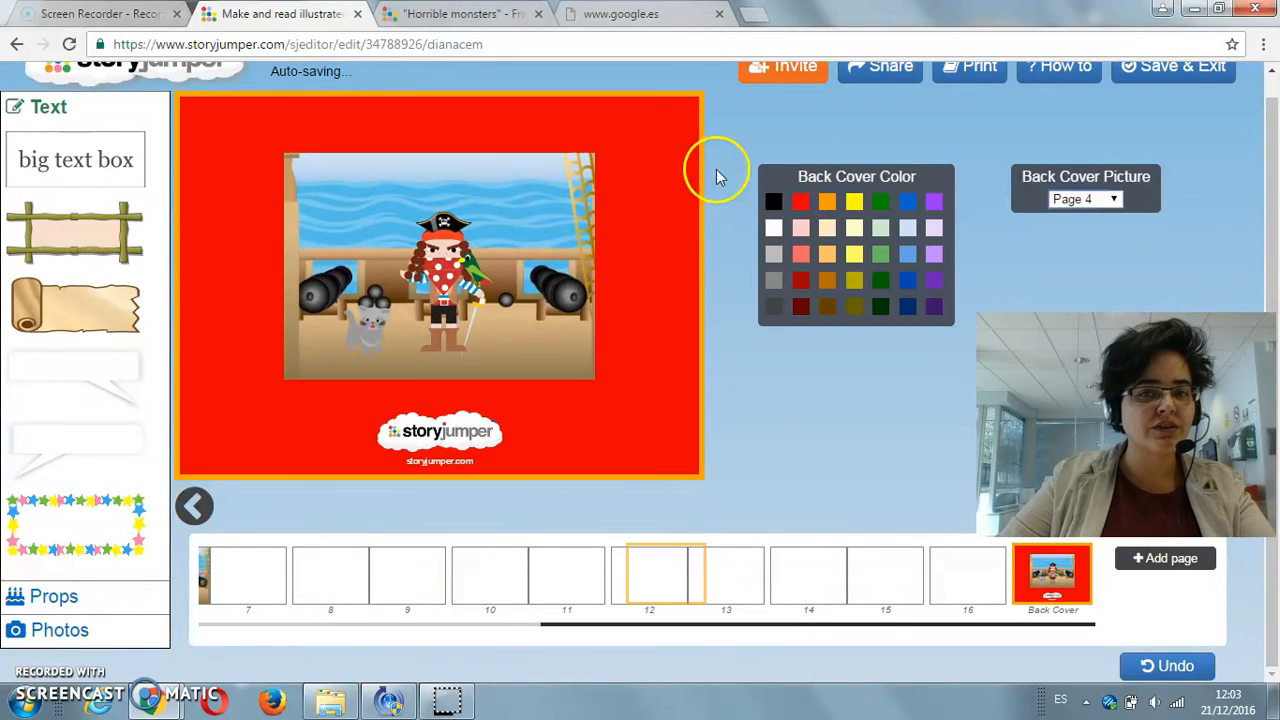
{"action": "left_click", "coordinate": [776, 255]}
Step: Return to the front cover and set its color to blue
{"action": "left_click_drag", "start_coordinate": [686, 624], "coordinate": [341, 627]}
{"action": "scroll", "coordinate": [784, 425], "scroll_direction": "up", "scroll_amount": 1}
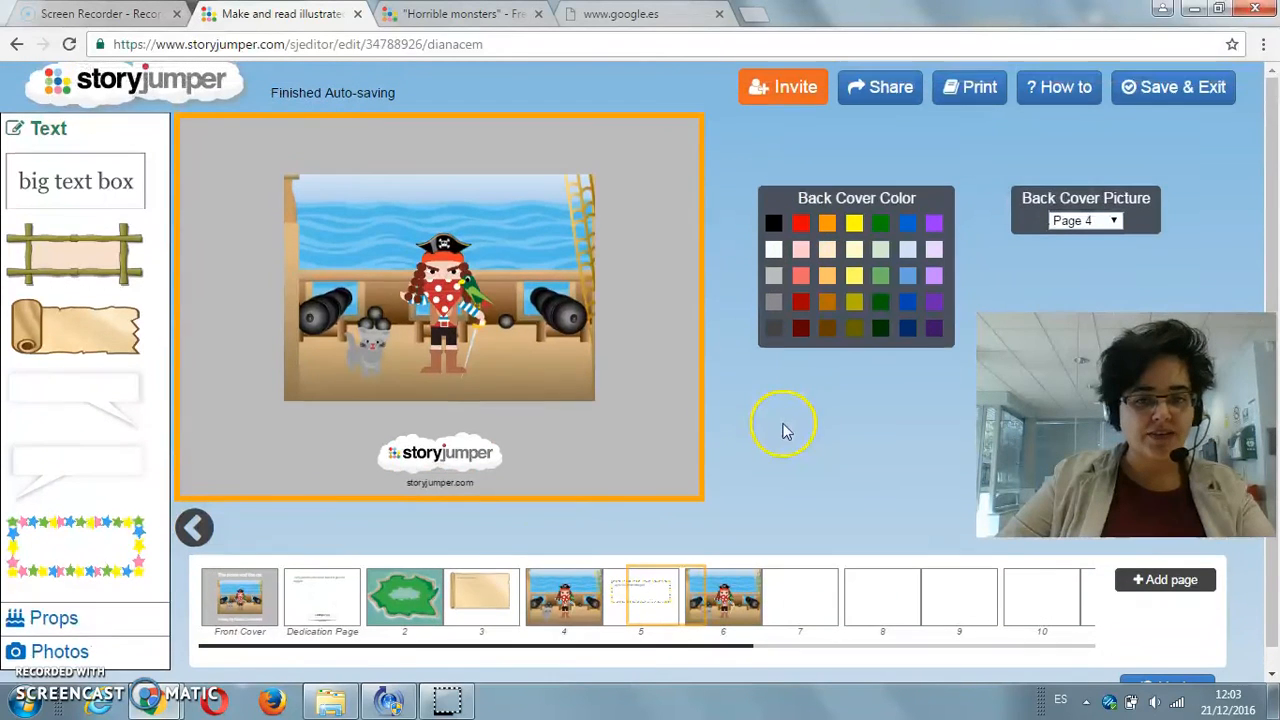
{"action": "left_click", "coordinate": [250, 612]}
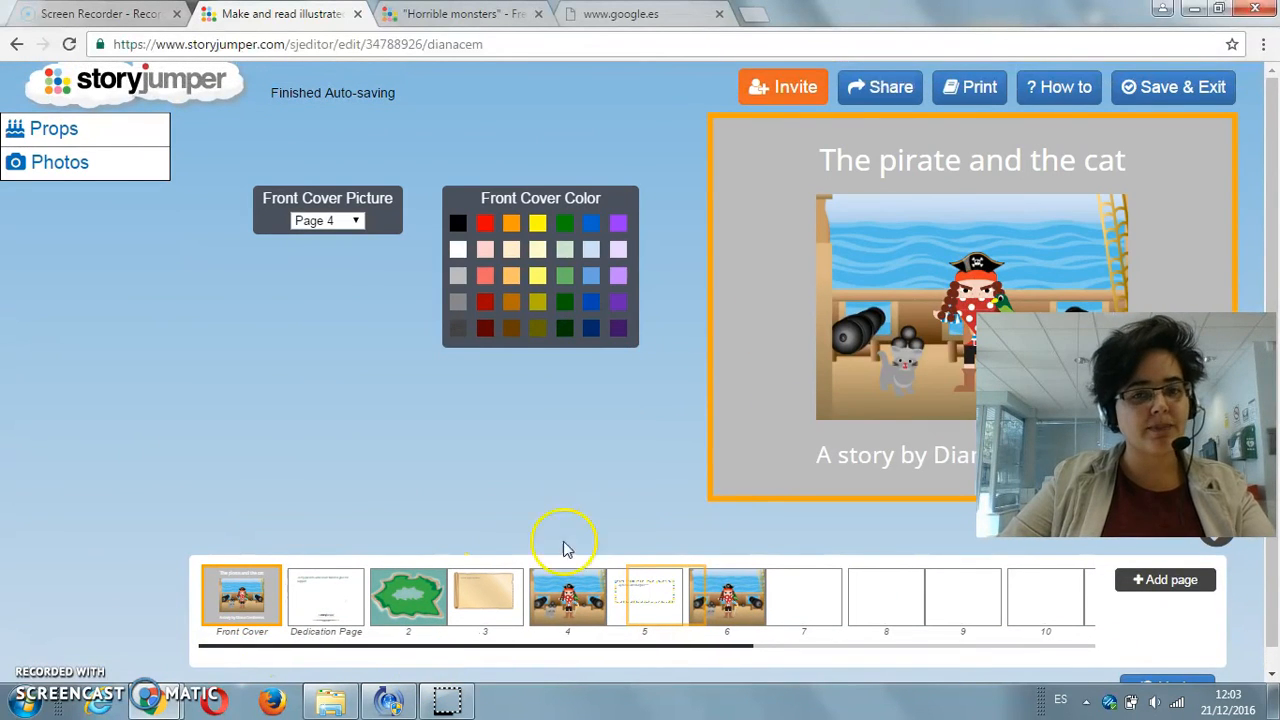
{"action": "left_click", "coordinate": [591, 223]}
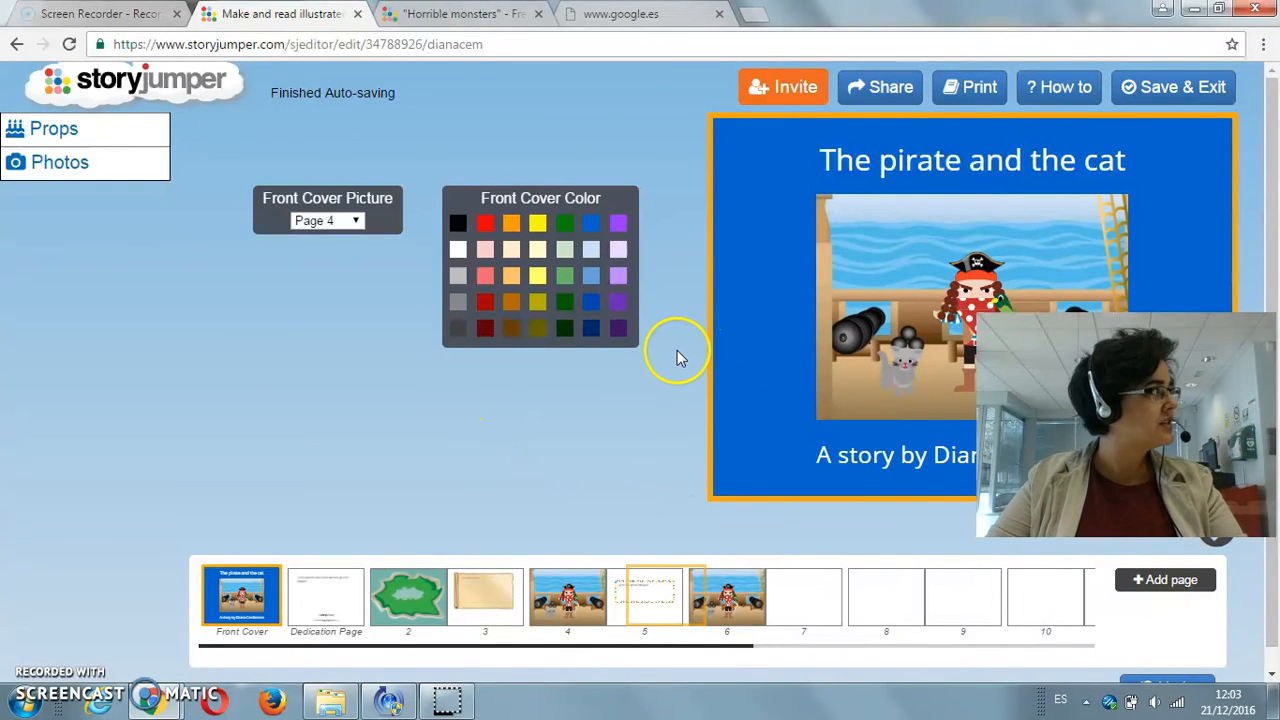
Step: Save the book, exit the editor and open the sharing options for "The pirate and the cat"
{"action": "left_click", "coordinate": [1160, 90]}
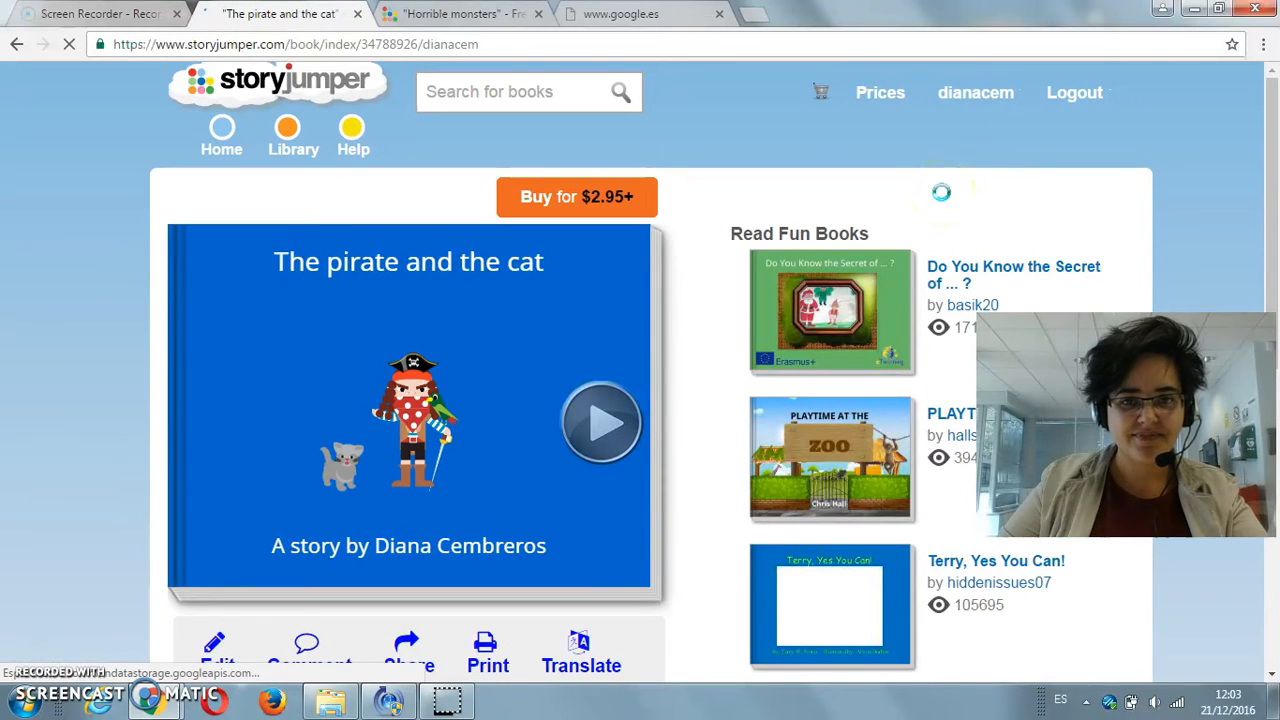
{"action": "scroll", "coordinate": [472, 325], "scroll_direction": "down", "scroll_amount": 1}
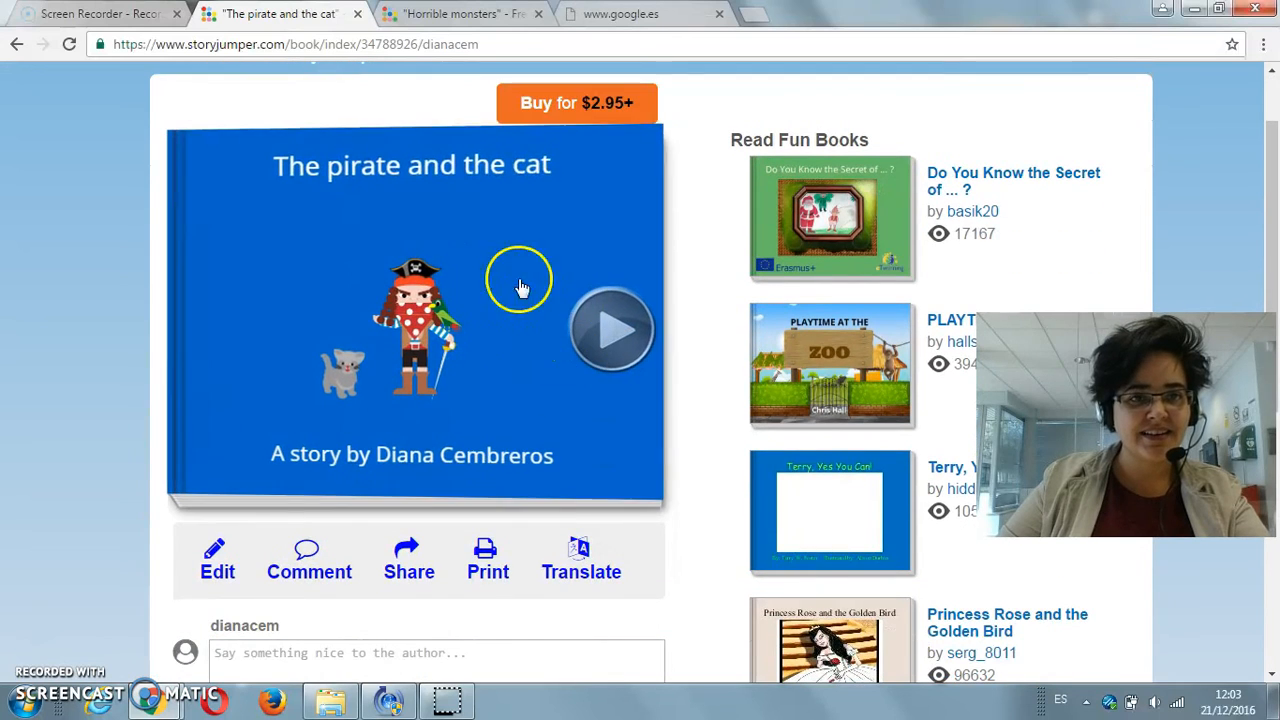
{"action": "left_click", "coordinate": [405, 558]}
{"action": "scroll", "coordinate": [618, 278], "scroll_direction": "down", "scroll_amount": 1}
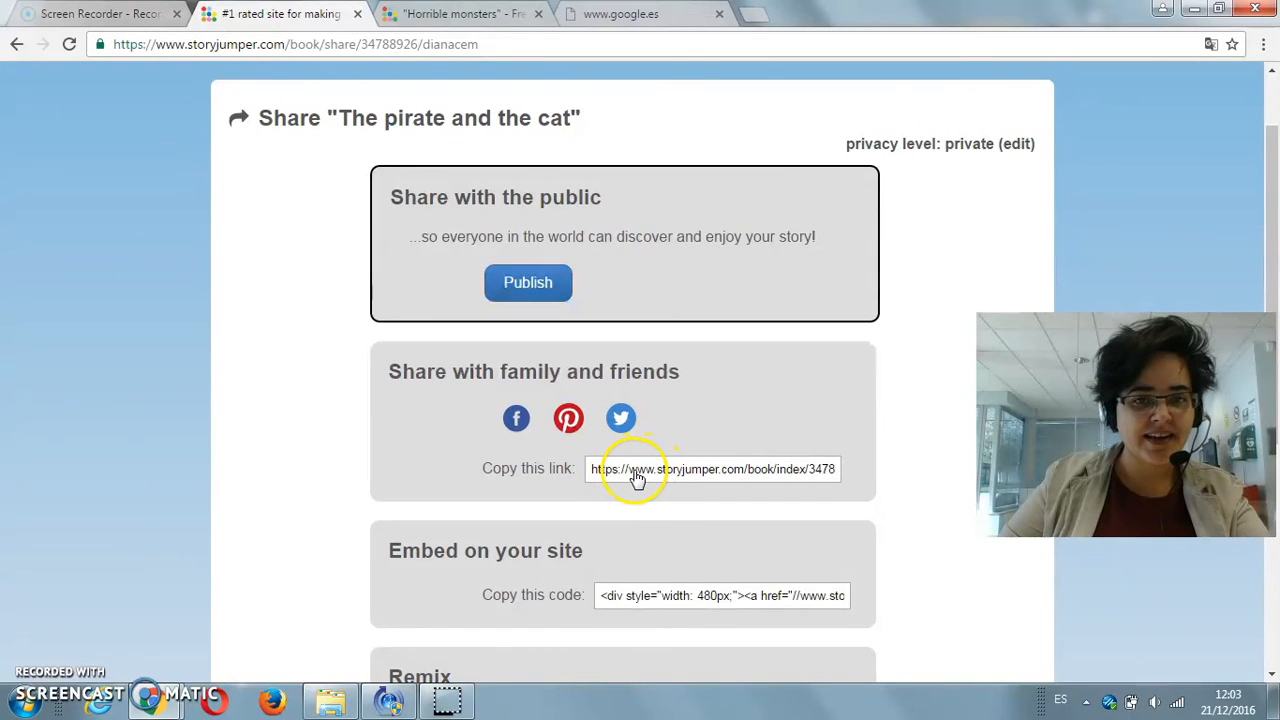
Step: Copy the book's link for sharing with family and friends
{"action": "left_click", "coordinate": [540, 294]}
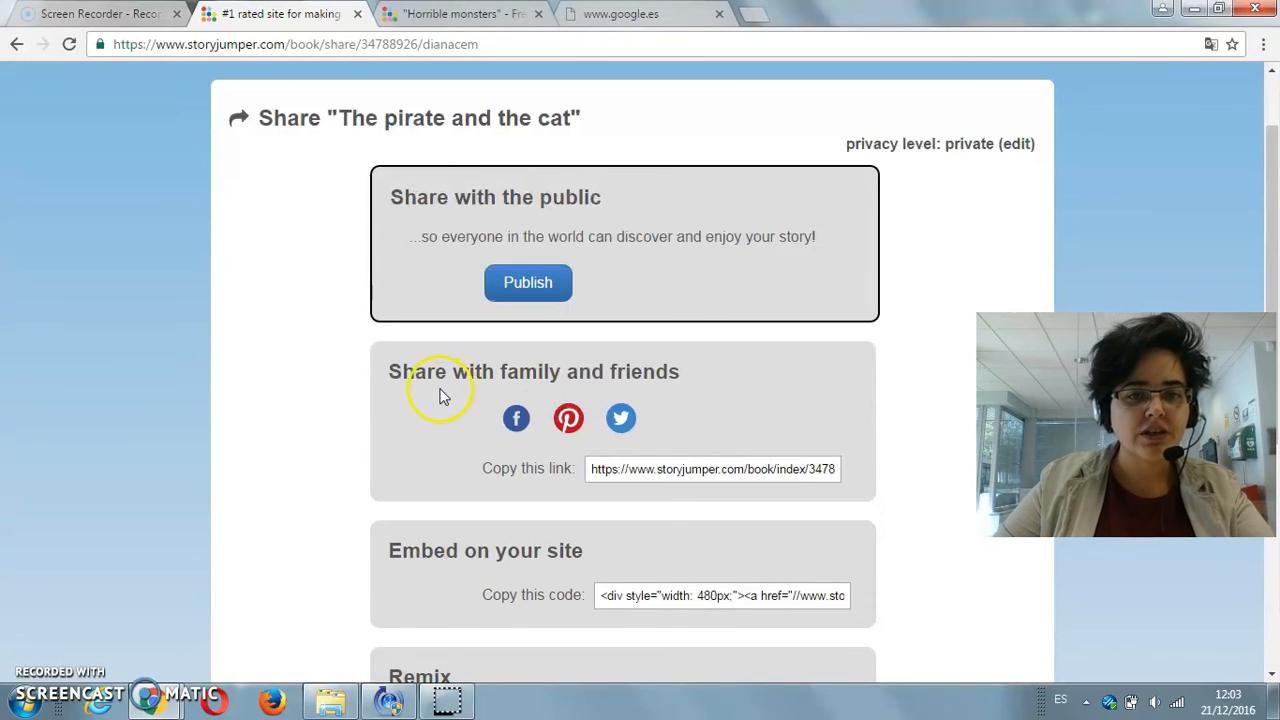
{"action": "left_click", "coordinate": [610, 474]}
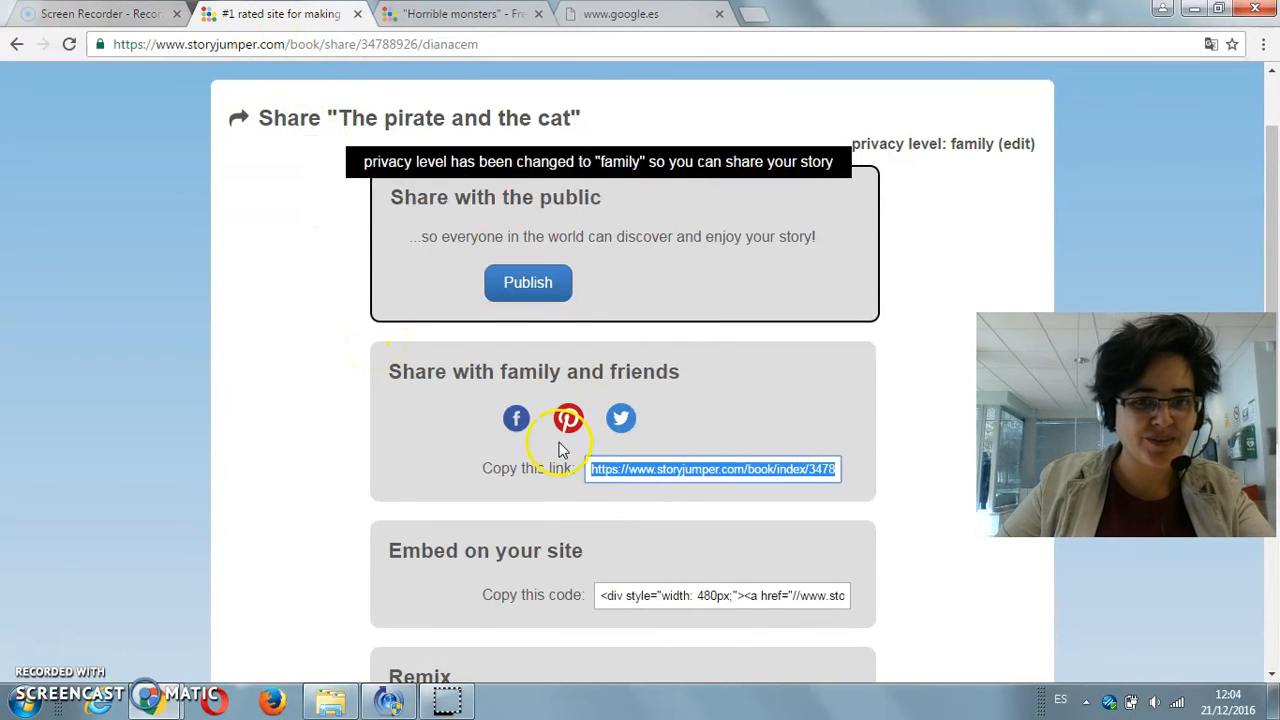
{"action": "right_click", "coordinate": [628, 484]}
{"action": "left_click", "coordinate": [710, 254]}
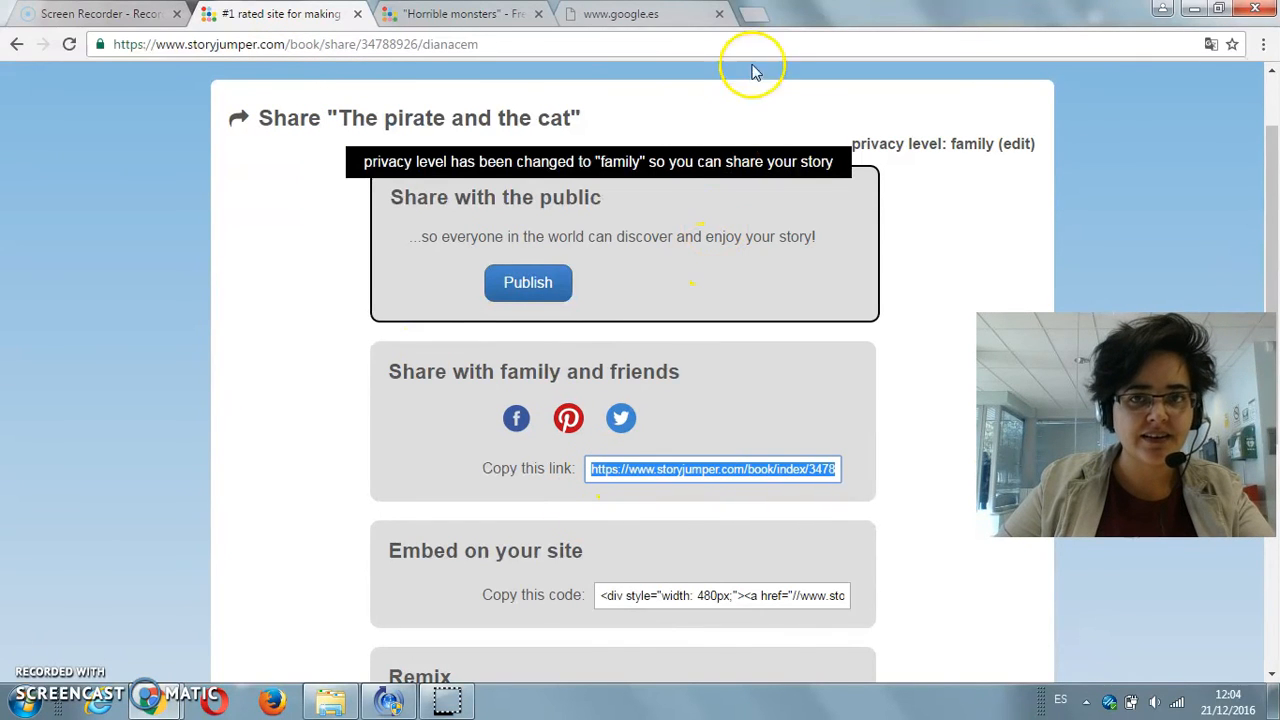
Step: Open the copied book link in a new browser tab
{"action": "left_click", "coordinate": [750, 15]}
{"action": "right_click", "coordinate": [616, 46]}
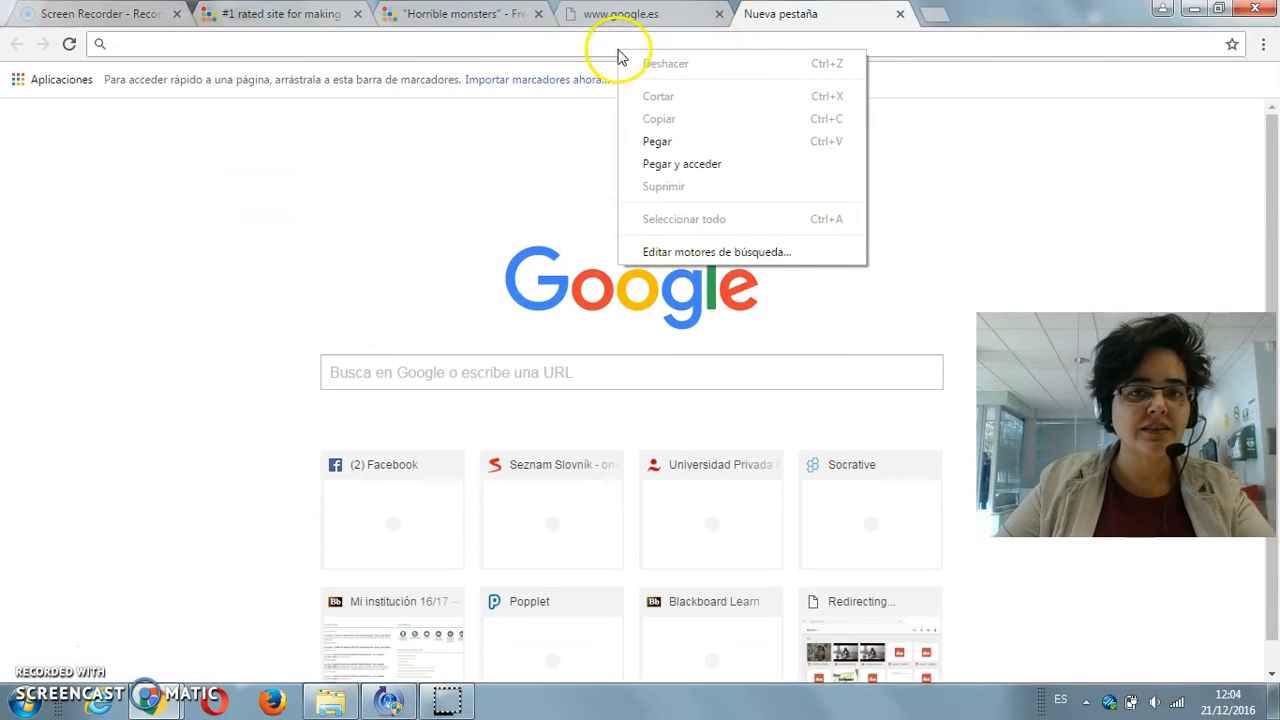
{"action": "left_click", "coordinate": [683, 146]}
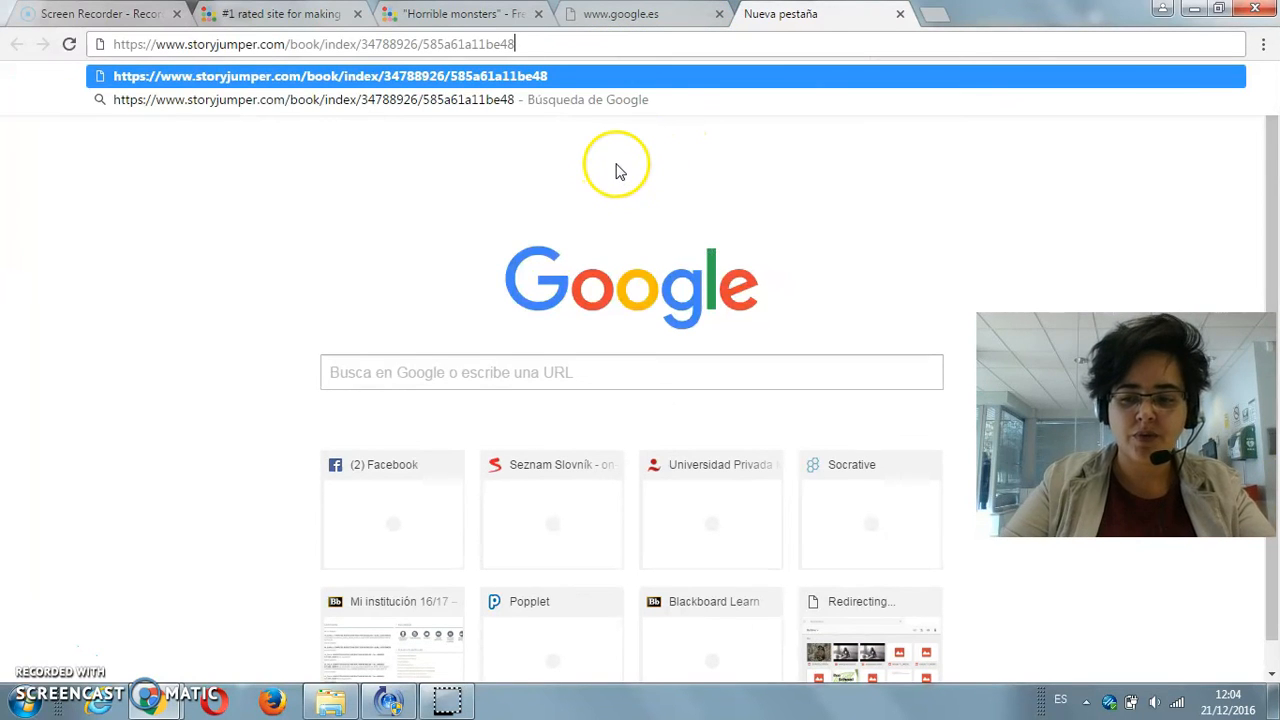
{"action": "key", "text": "Return"}
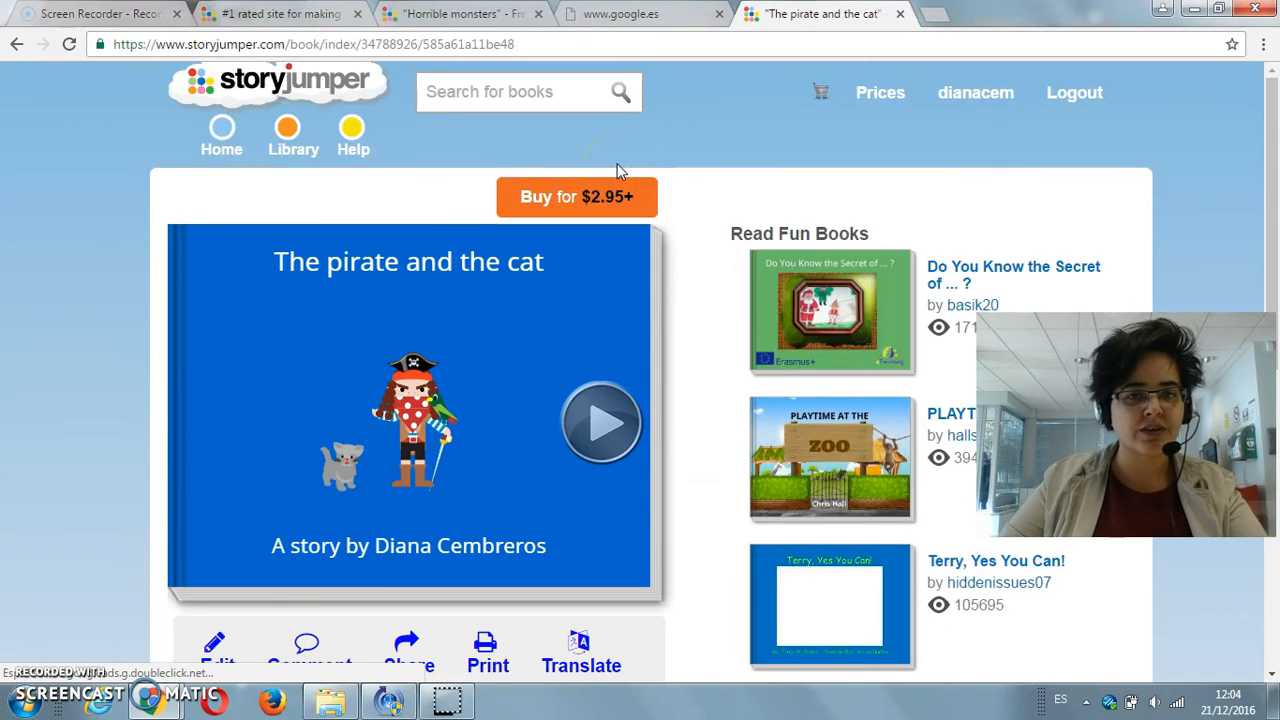
Step: Open the shared book "The pirate and the cat" and page forward from the dedication through the story to pages 8 and 9
{"action": "scroll", "coordinate": [620, 180], "scroll_direction": "down", "scroll_amount": 1}
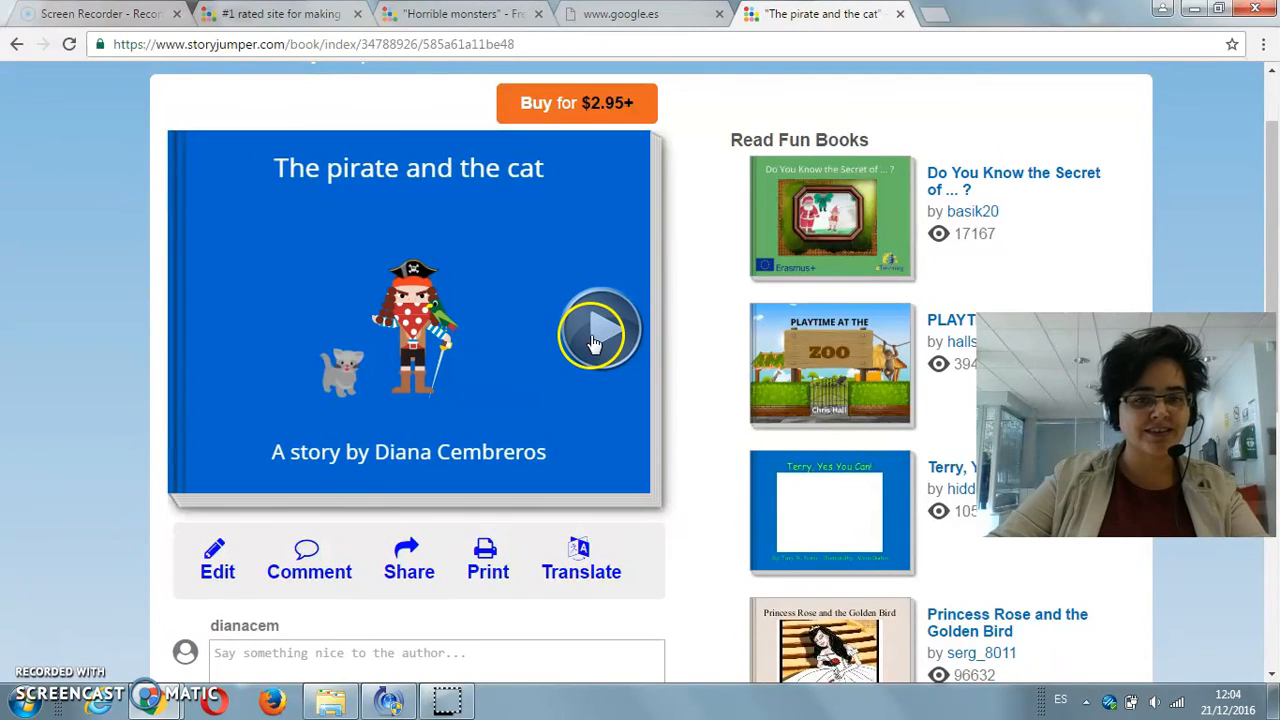
{"action": "left_click", "coordinate": [616, 336]}
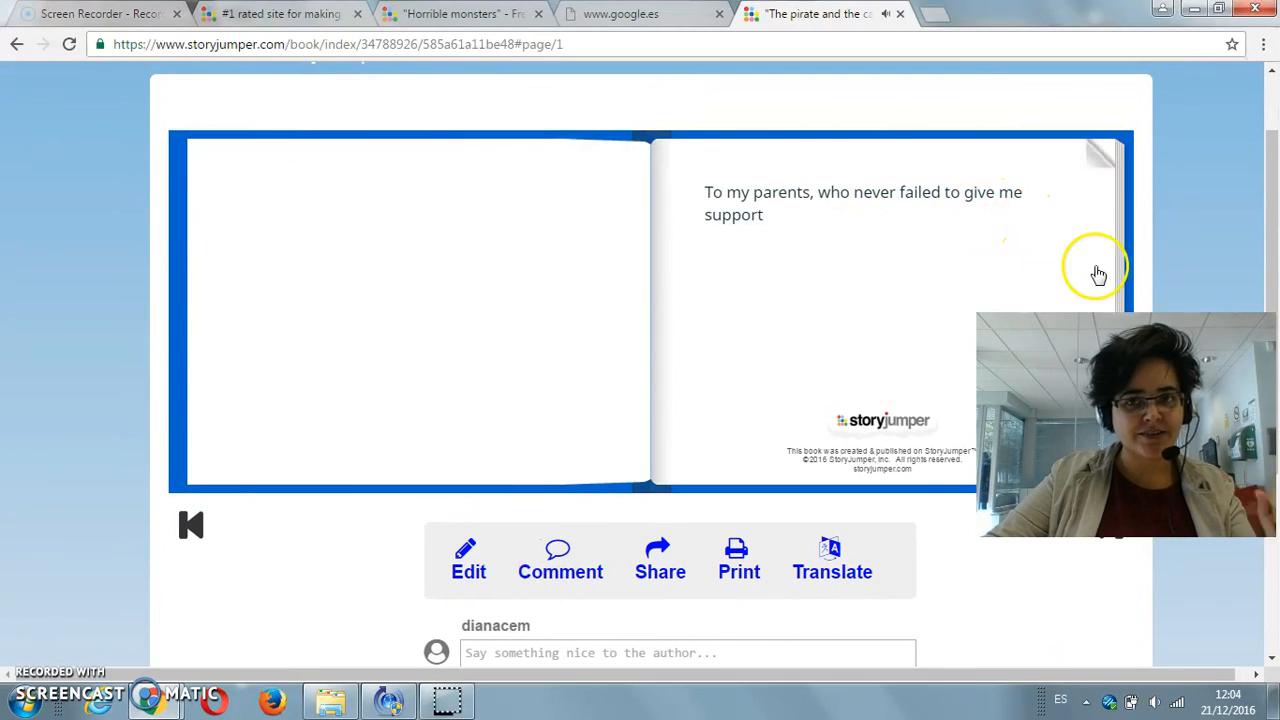
{"action": "left_click", "coordinate": [1086, 257]}
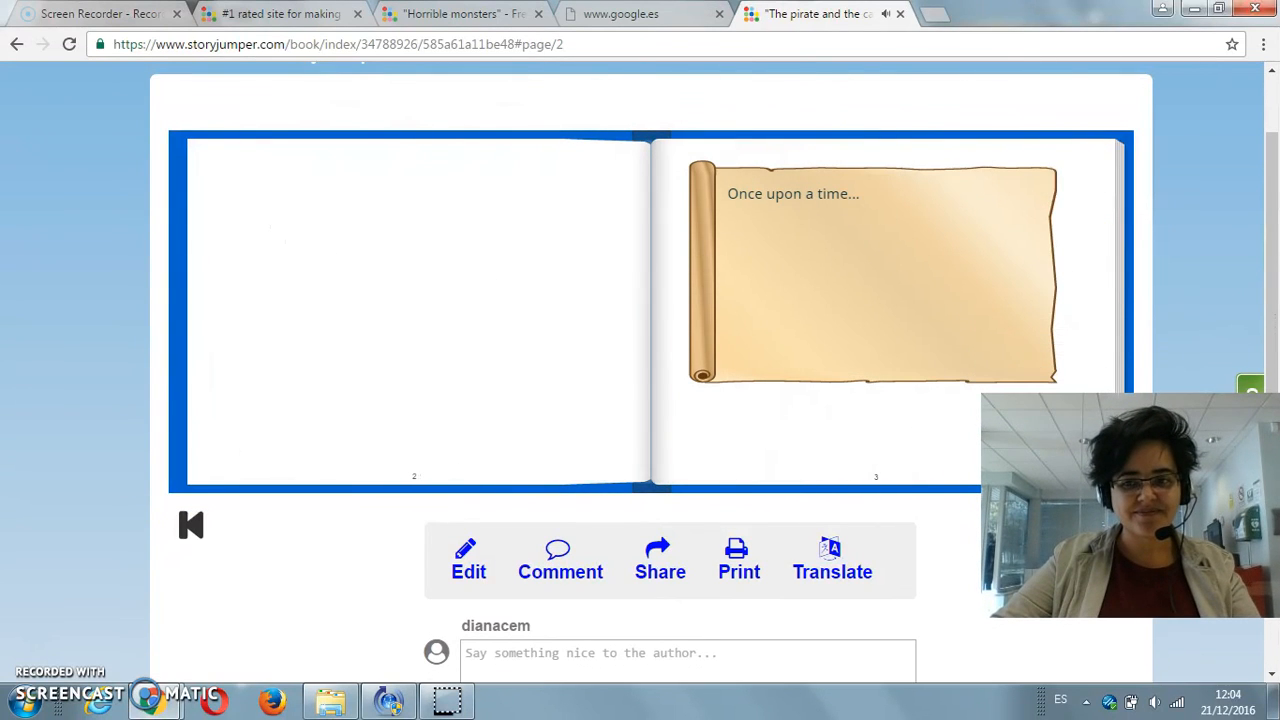
{"action": "left_click", "coordinate": [984, 340]}
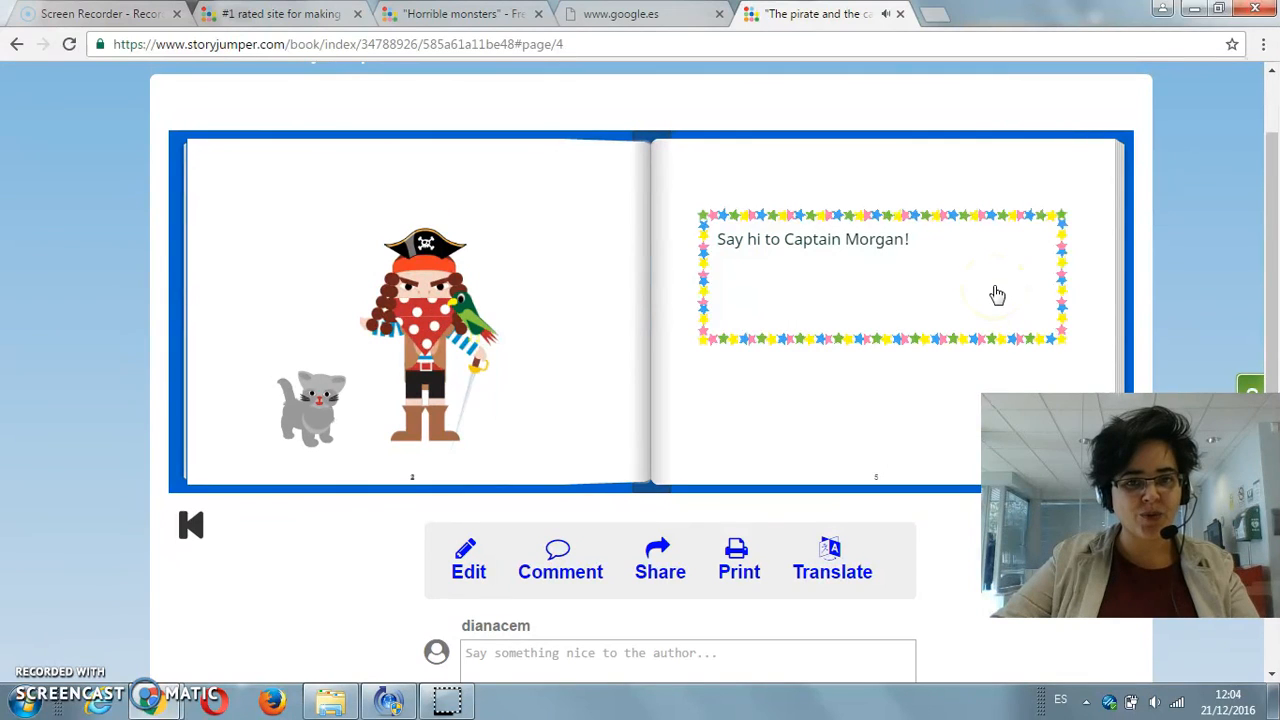
{"action": "left_click", "coordinate": [1037, 362]}
{"action": "left_click", "coordinate": [1043, 334]}
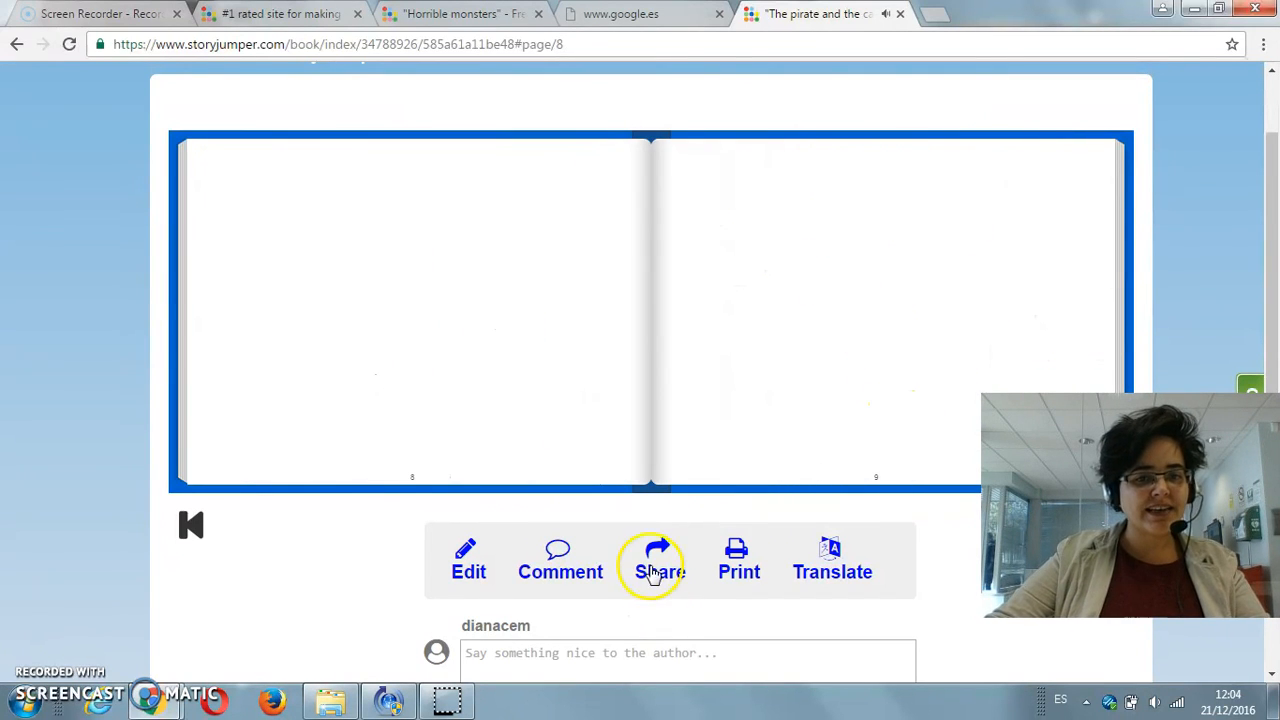
Step: Page back through the book from pages 8 and 9 to the dedication page
{"action": "left_click", "coordinate": [389, 351]}
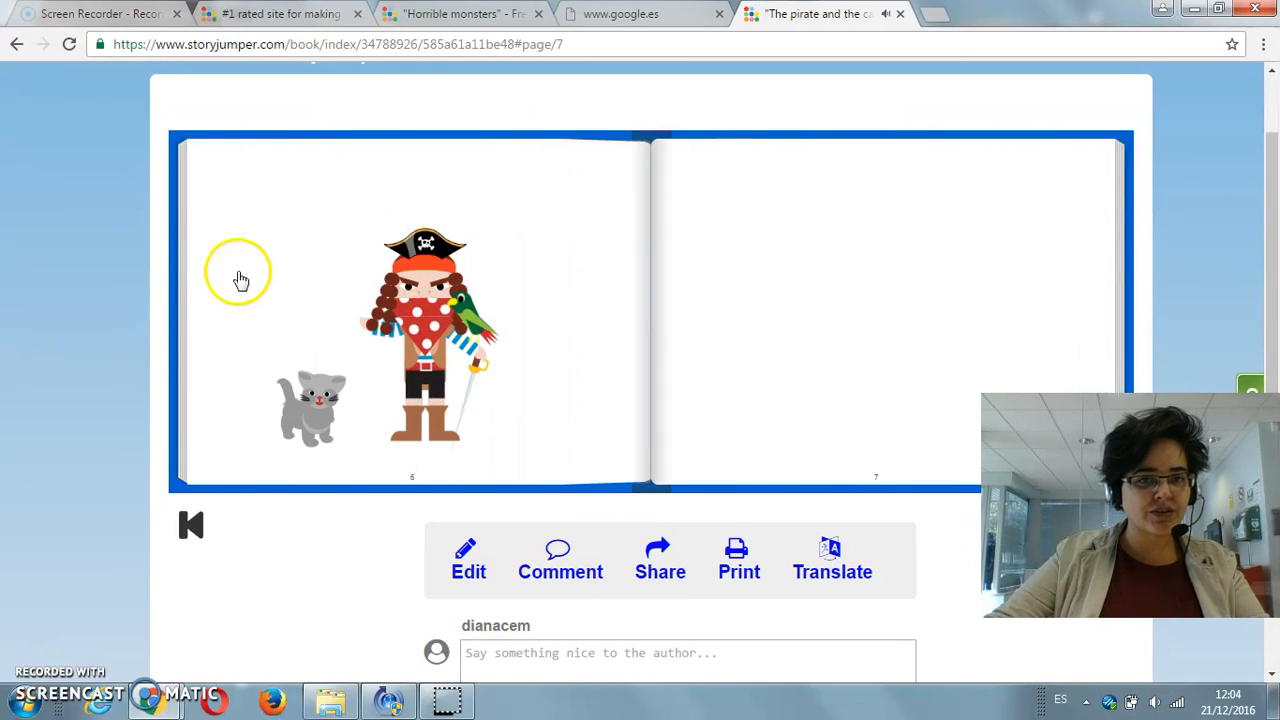
{"action": "left_click", "coordinate": [291, 218]}
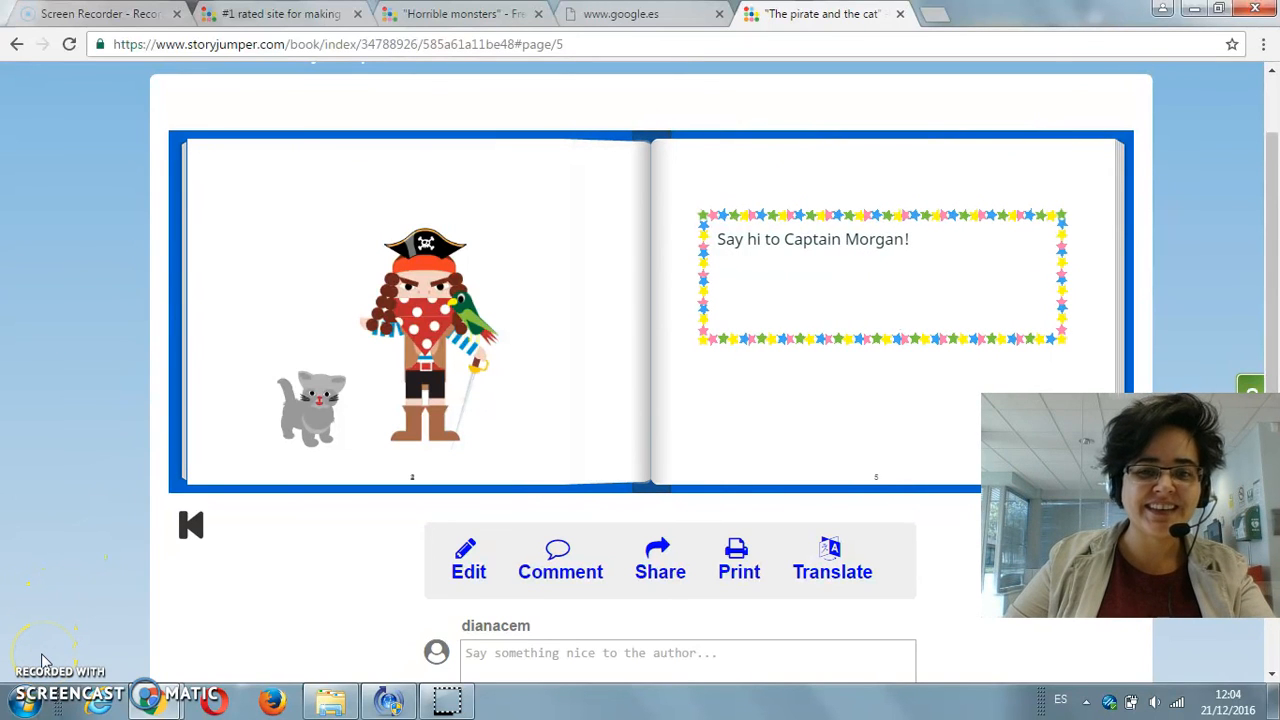
{"action": "scroll", "coordinate": [91, 449], "scroll_direction": "up", "scroll_amount": 1}
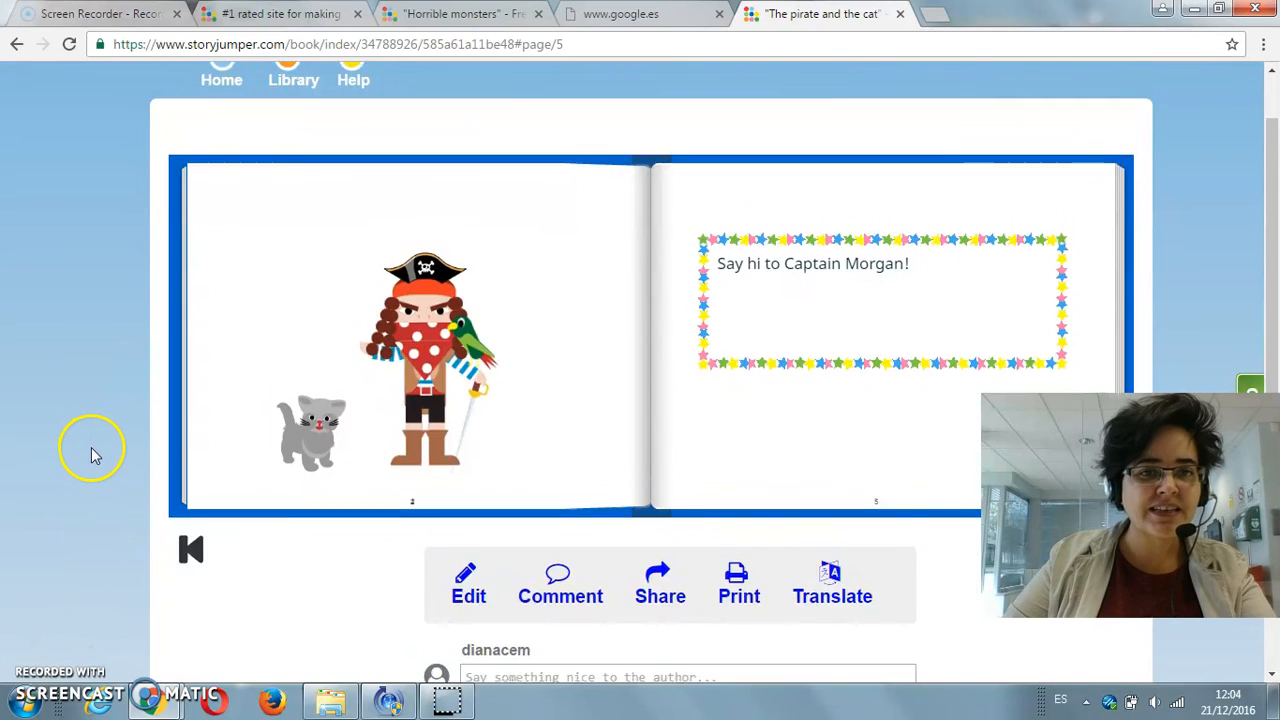
{"action": "left_click", "coordinate": [258, 485]}
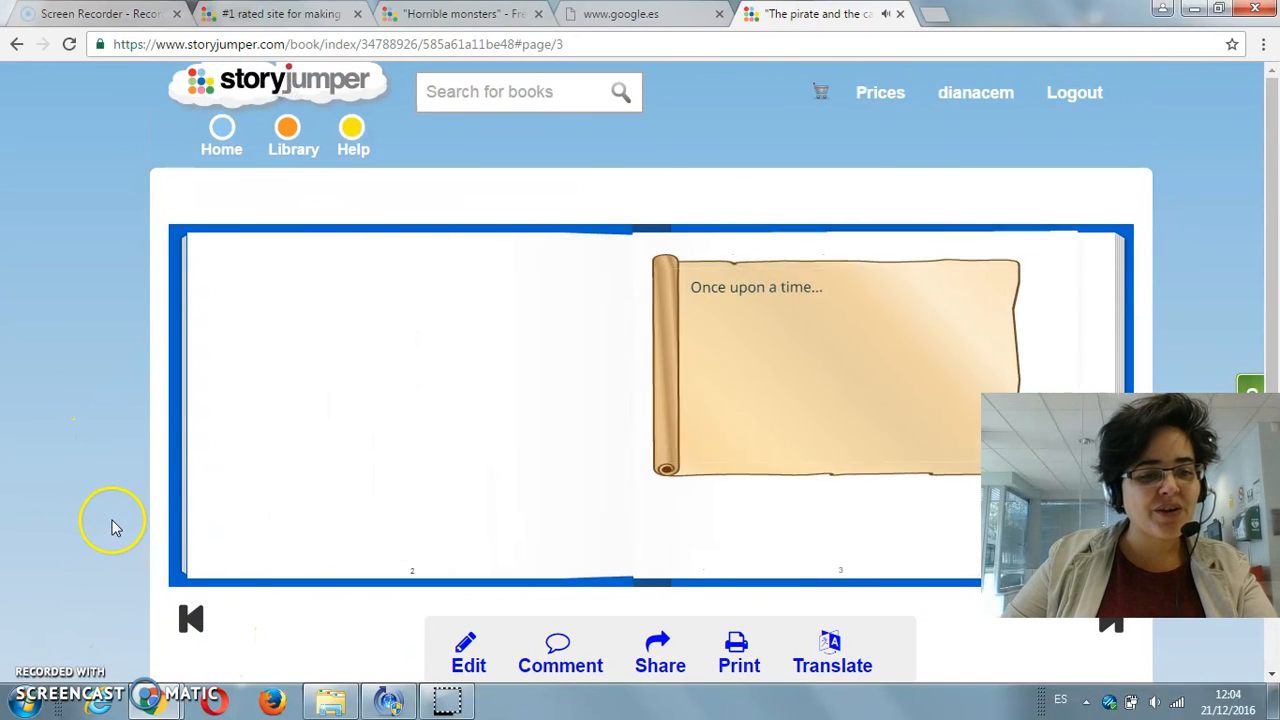
{"action": "scroll", "coordinate": [80, 570], "scroll_direction": "down", "scroll_amount": 1}
{"action": "left_click", "coordinate": [277, 371]}
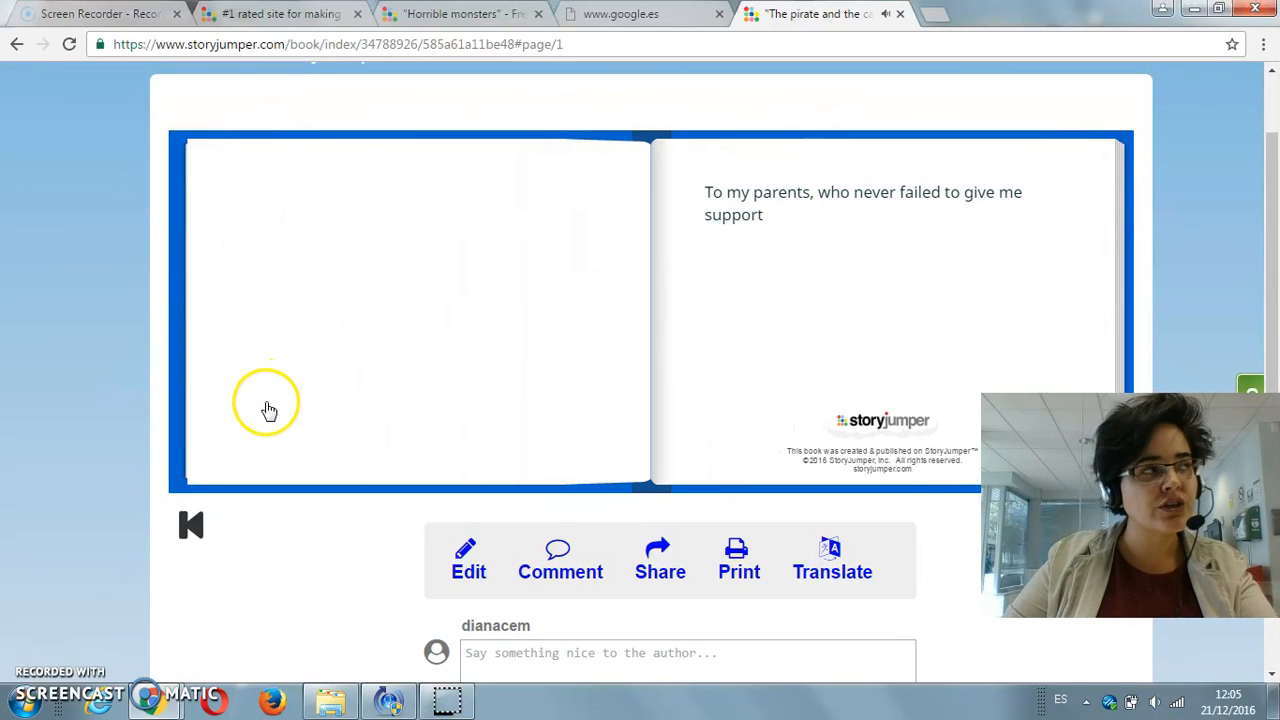